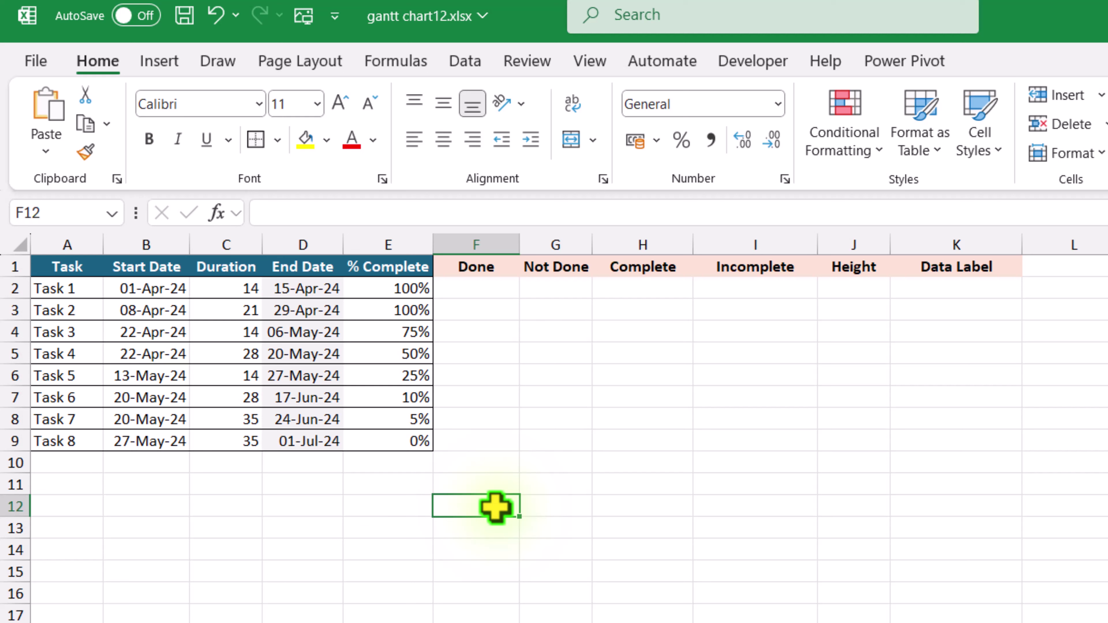
Step: Calculate the Done column with =E2*C2 in F2 and fill the formula down to F9
left_click(475, 288)
type("=")
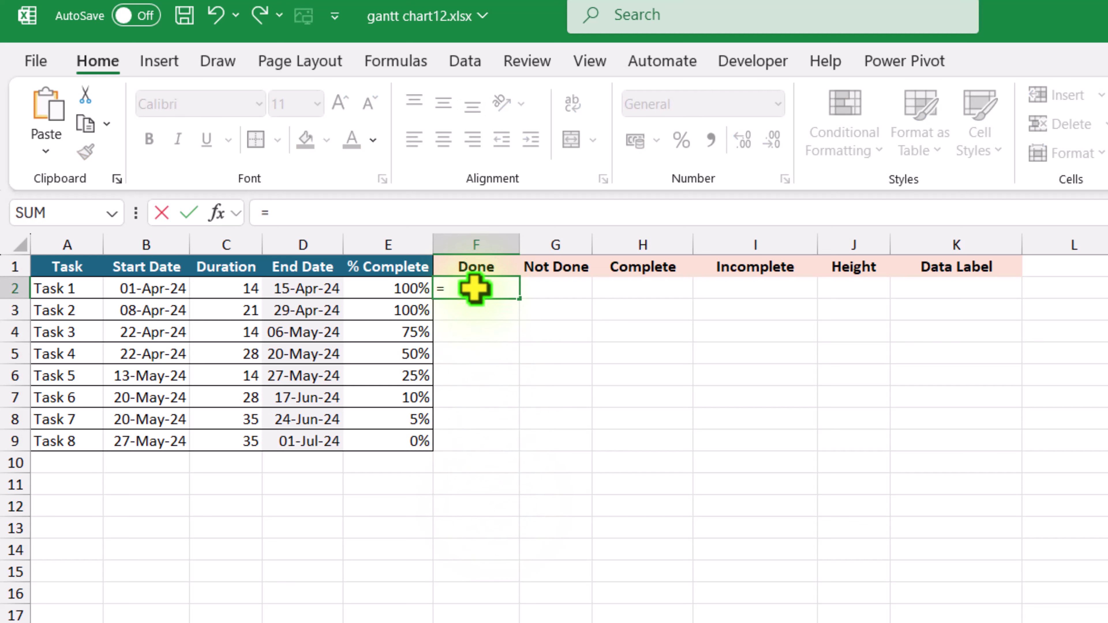
left_click(415, 289)
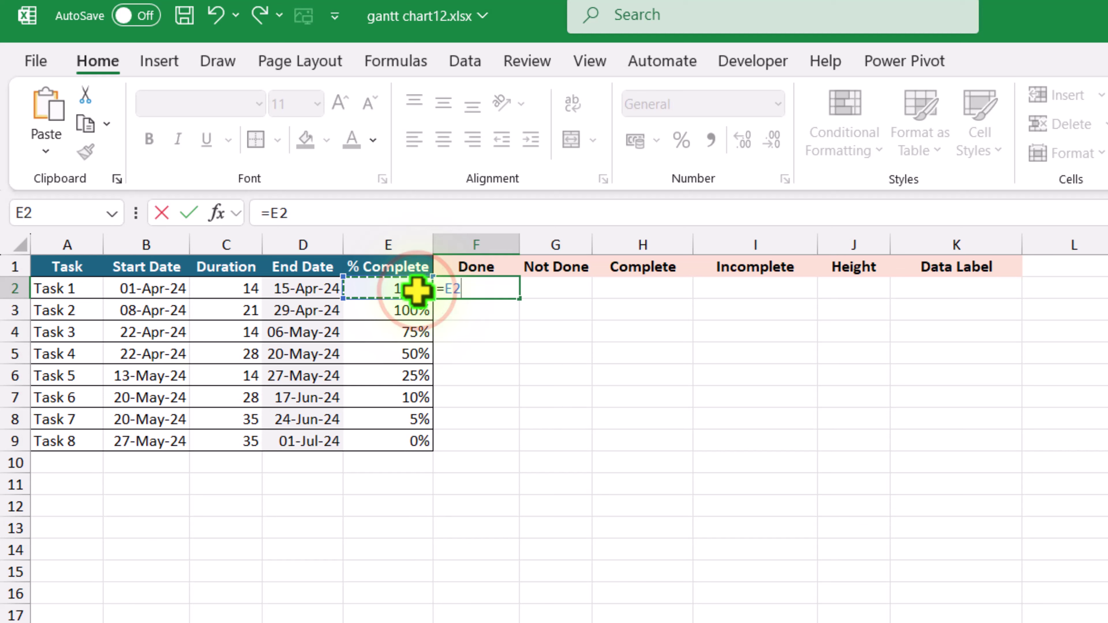
type("*")
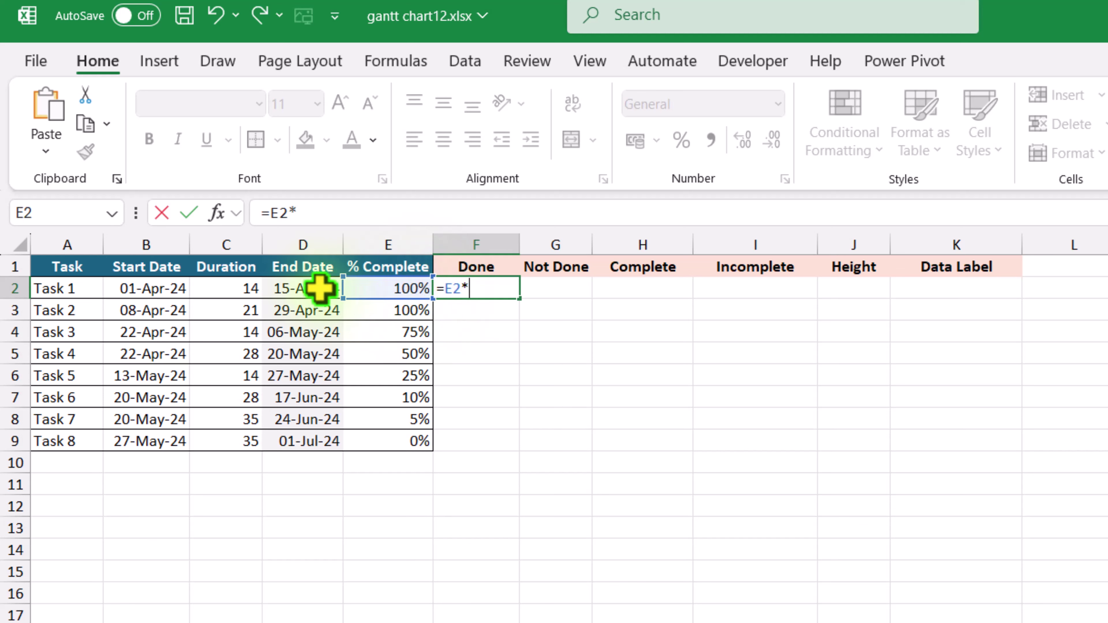
left_click(233, 288)
key("Return")
left_click(506, 289)
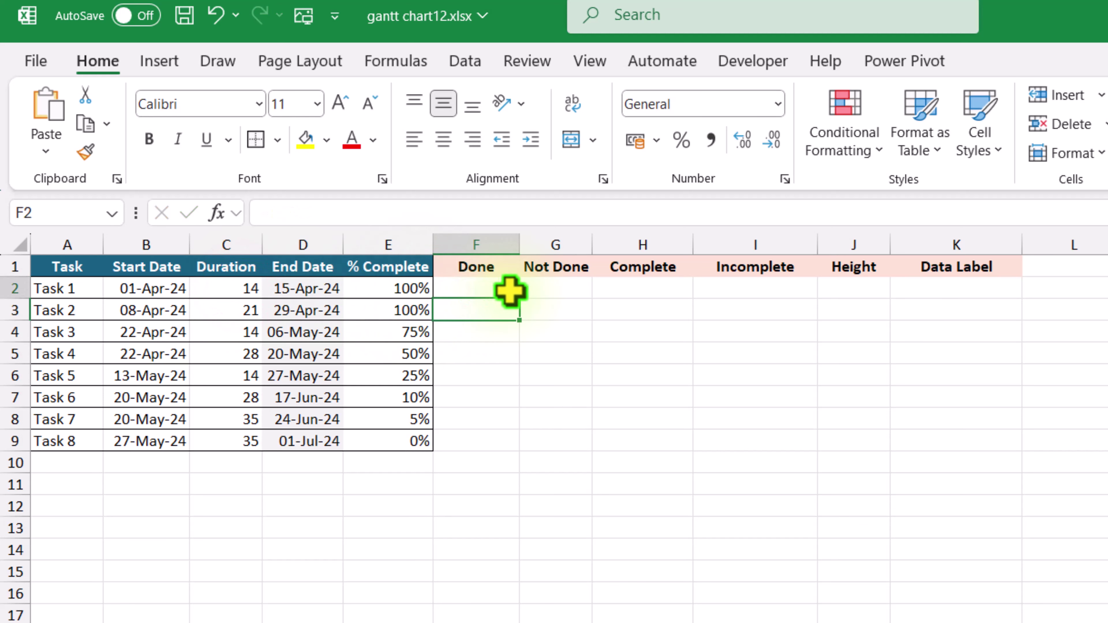
left_click_drag(508, 299, 507, 458)
Step: Calculate the Not Done column with =C2-F2 in G2 and fill the formula down to G9
left_click(560, 293)
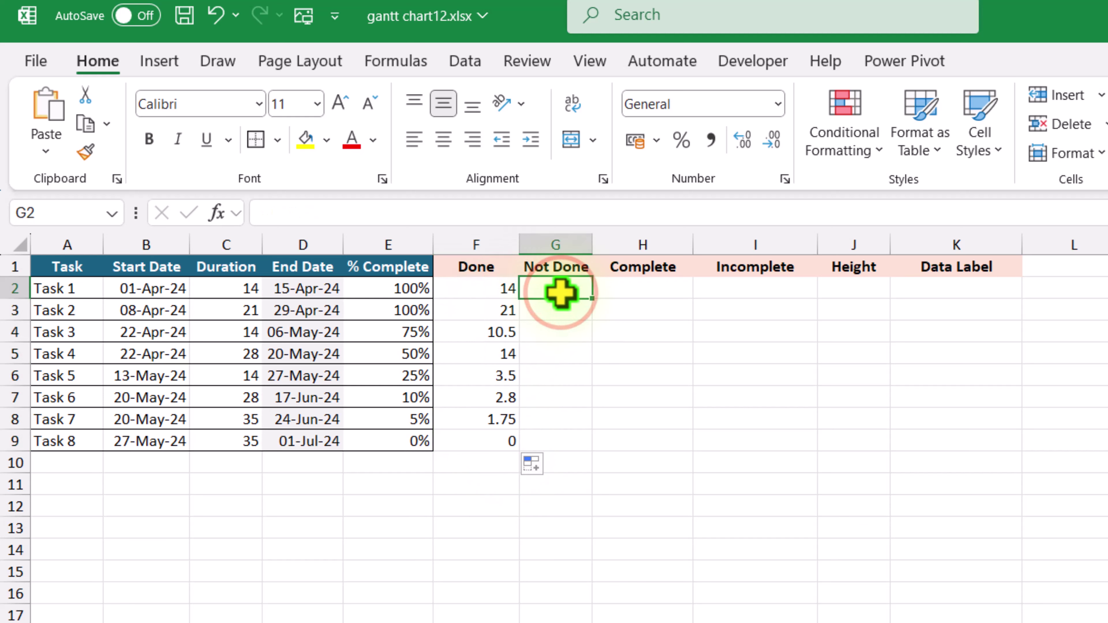
type("=")
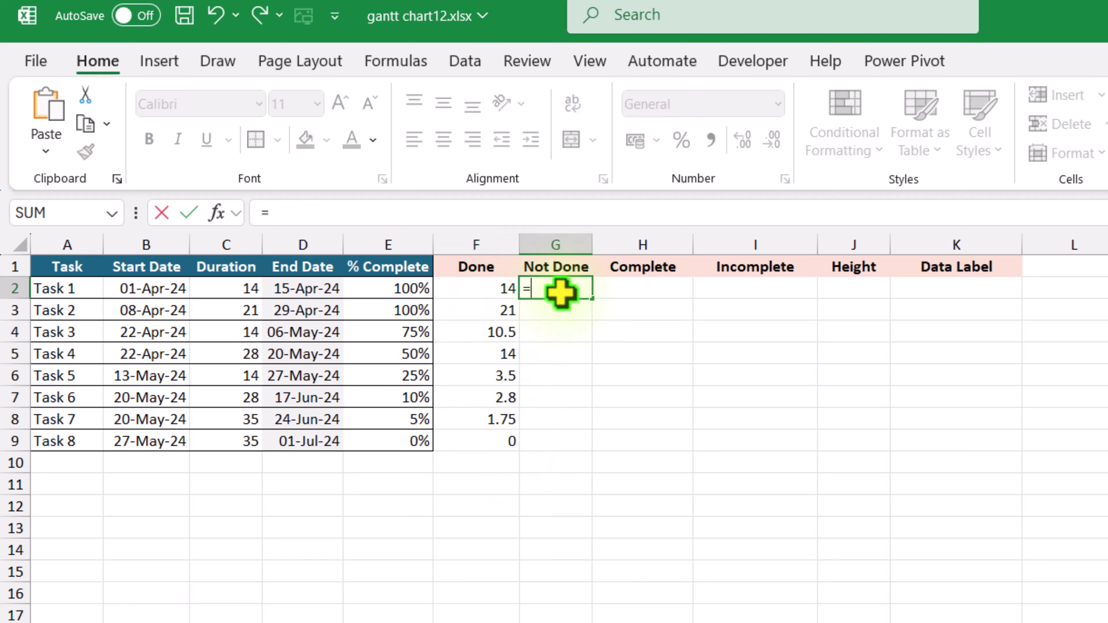
left_click(249, 290)
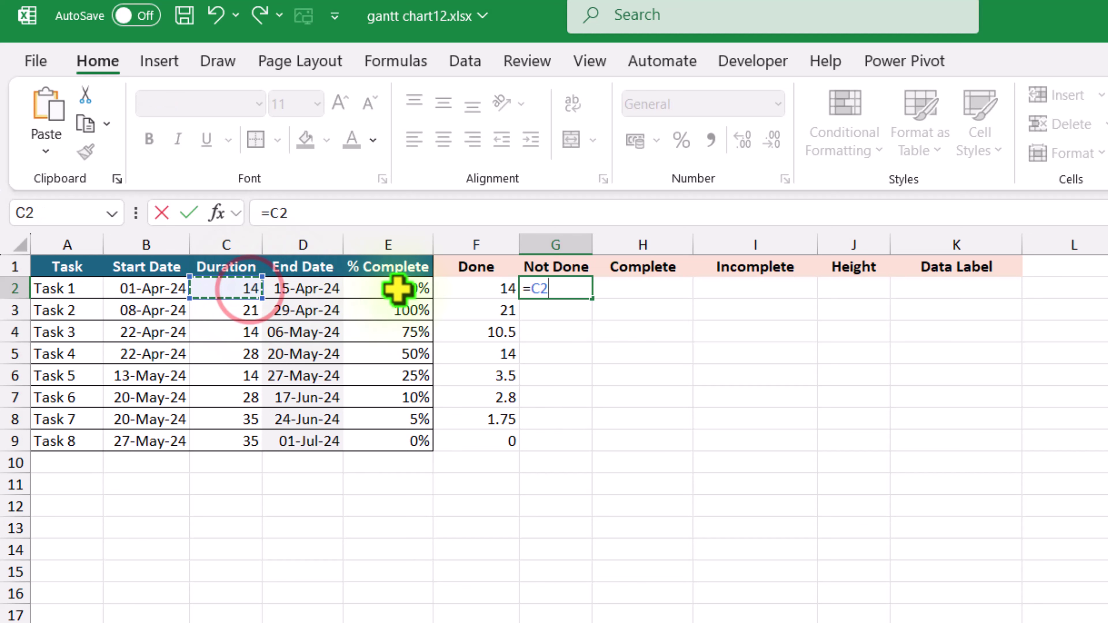
type("-")
left_click(465, 287)
key("Return")
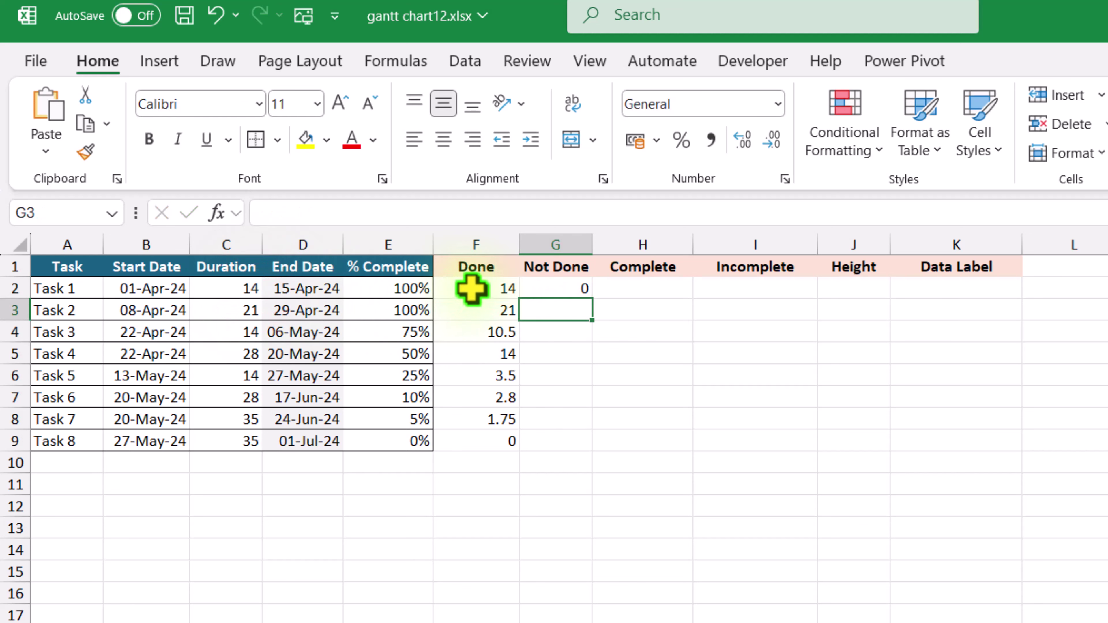
left_click(546, 286)
left_click_drag(590, 299, 585, 449)
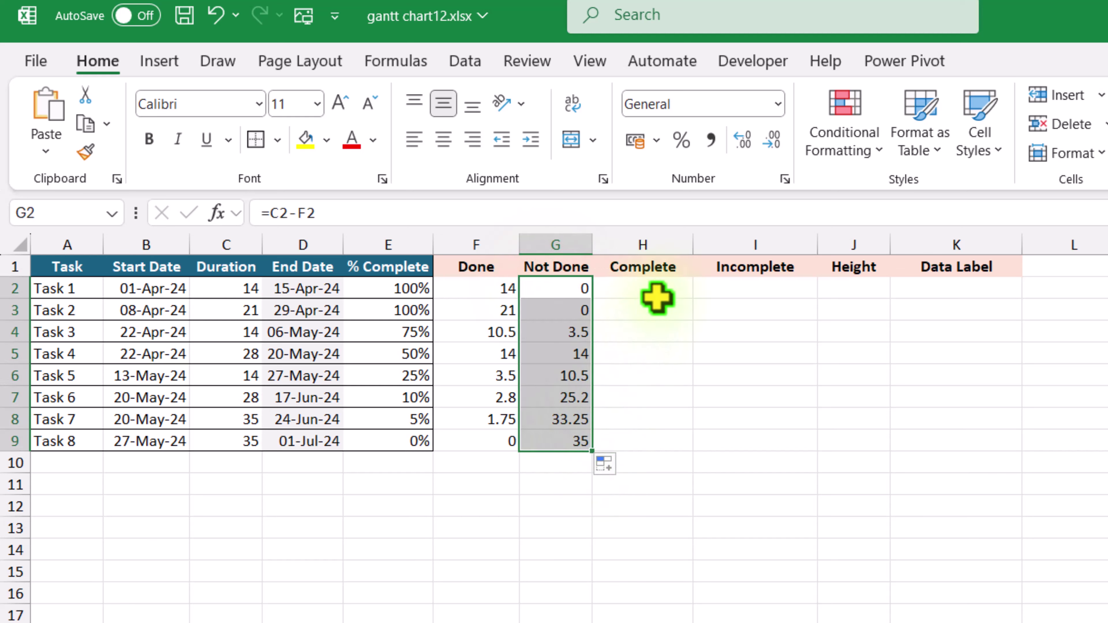
Step: Enter =IF(E2=1,D2,NA()) in H2 of the Complete column and fill it down to H9
left_click(661, 287)
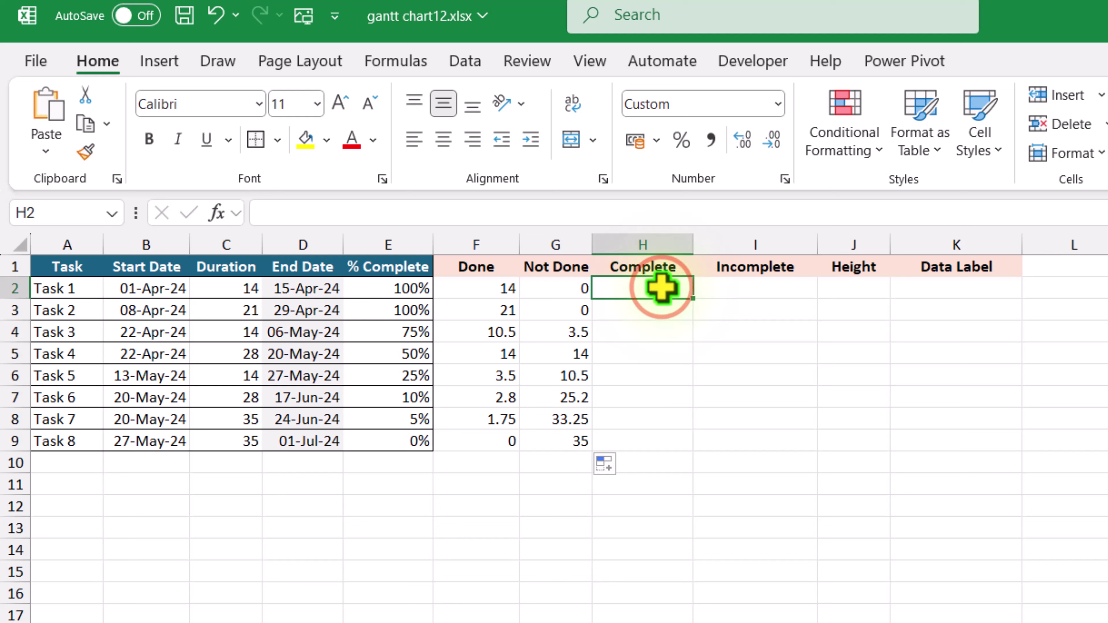
type("=if")
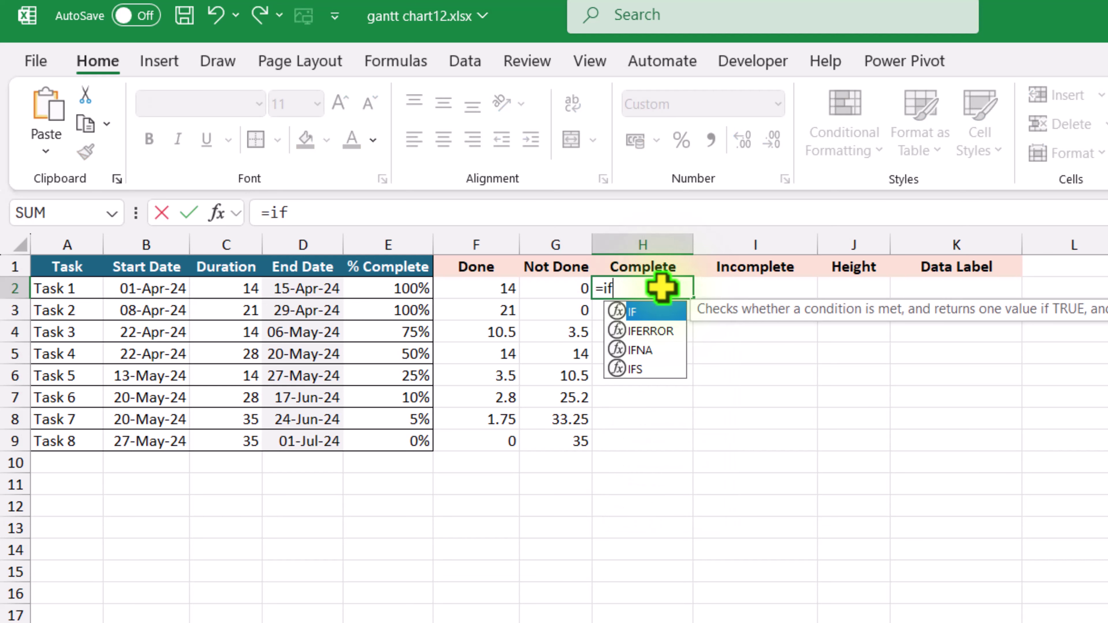
type("(")
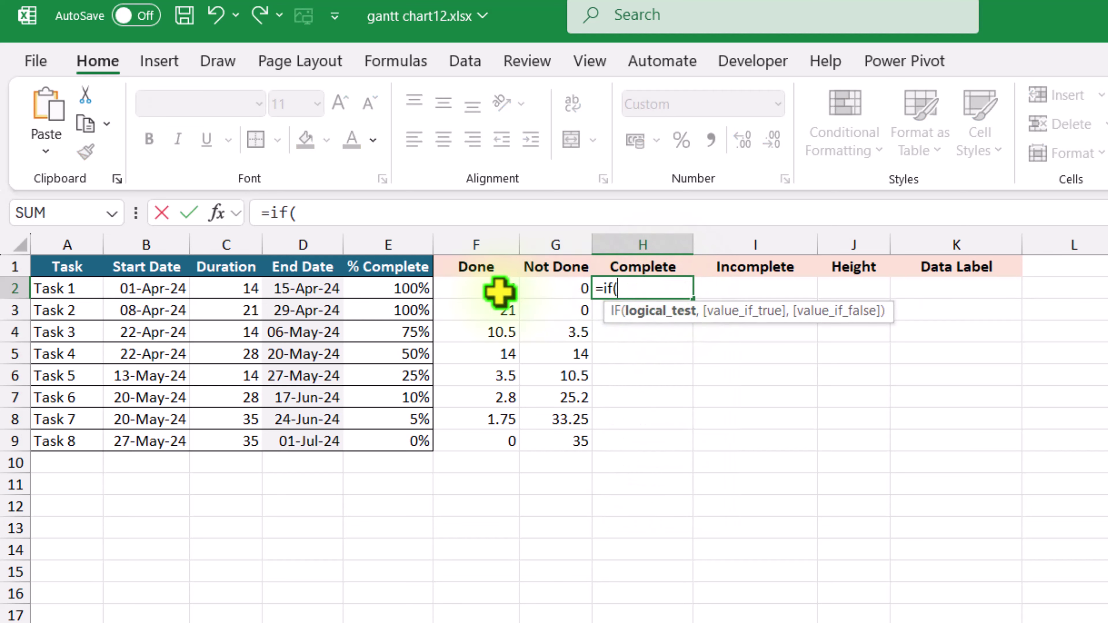
left_click(413, 293)
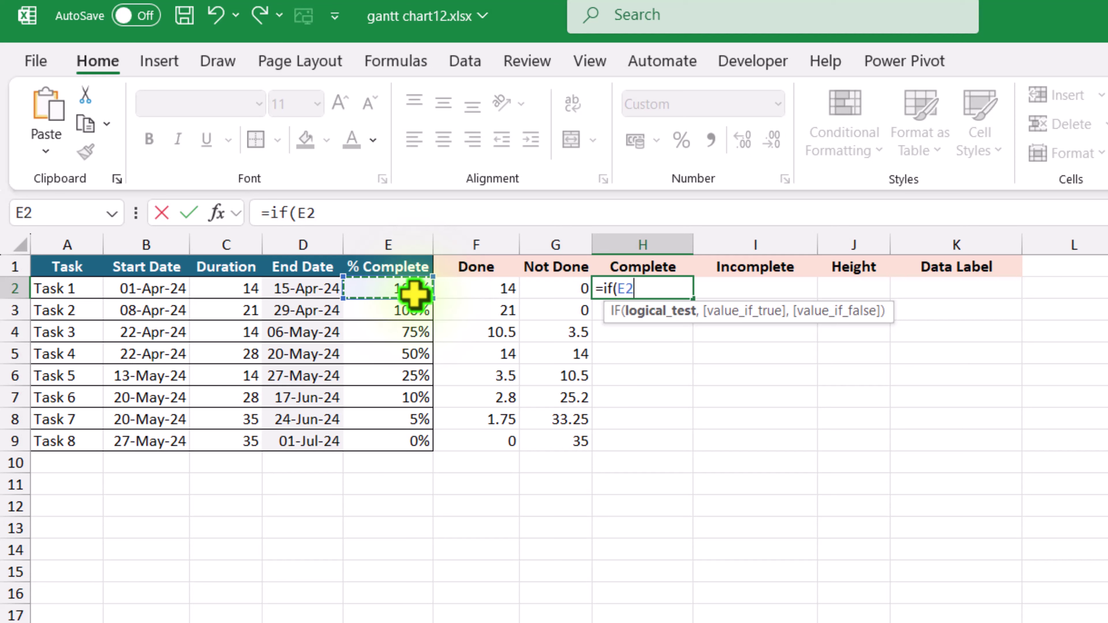
type("=1,")
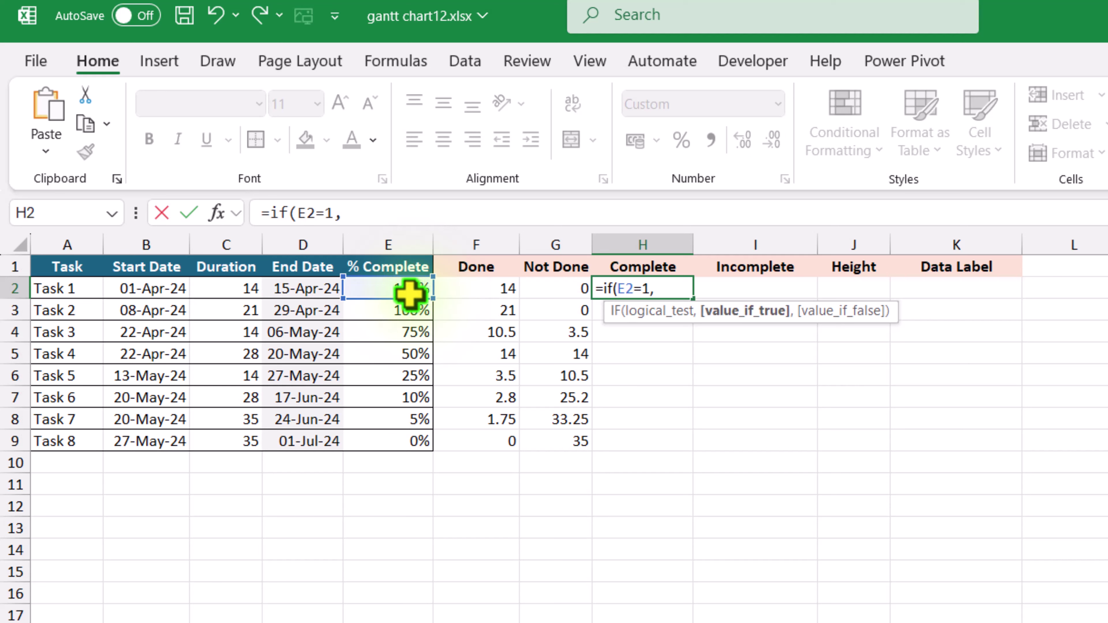
left_click(316, 289)
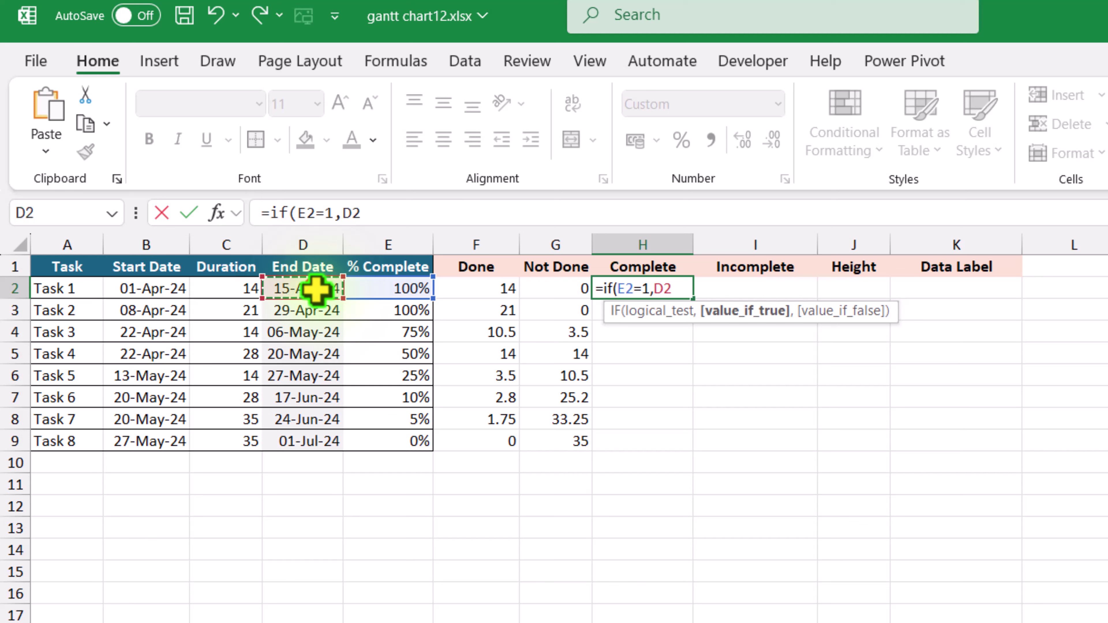
type(",")
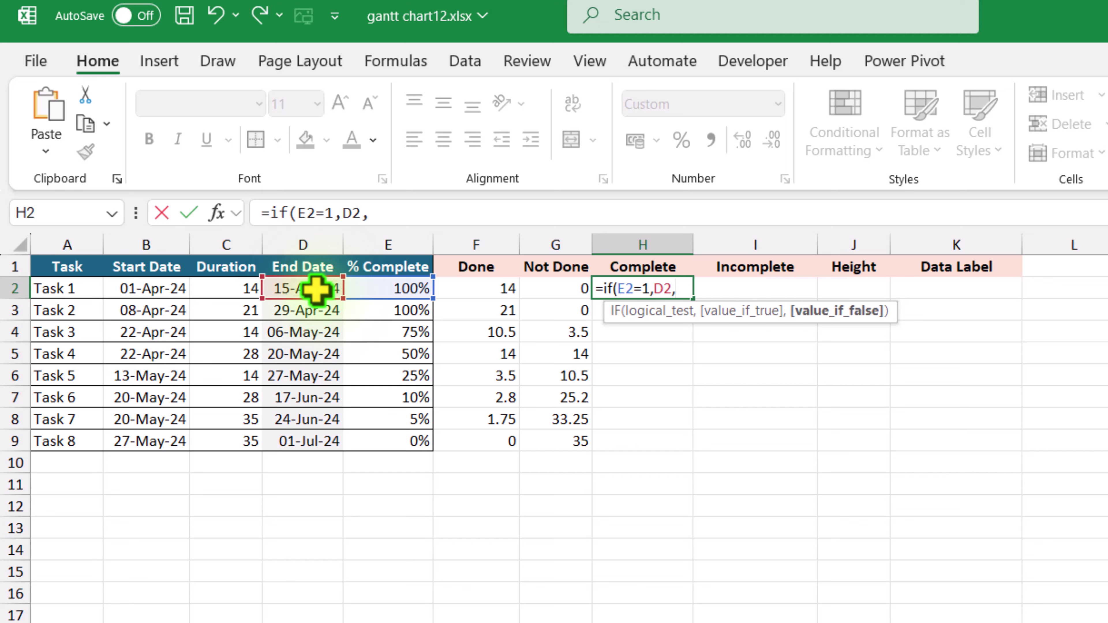
type("na")
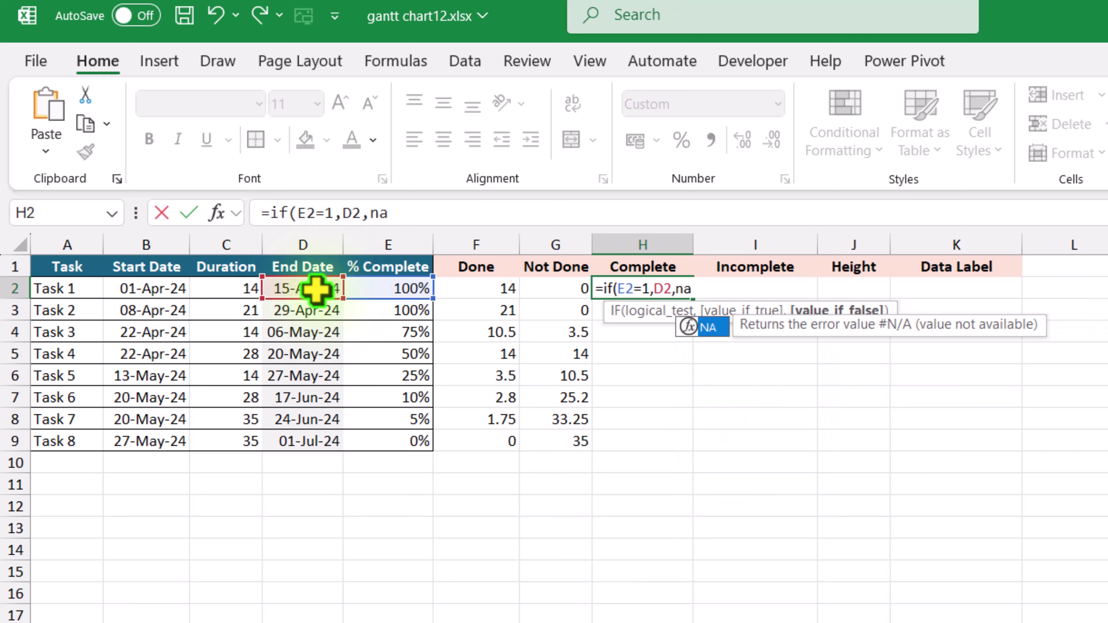
type("()")
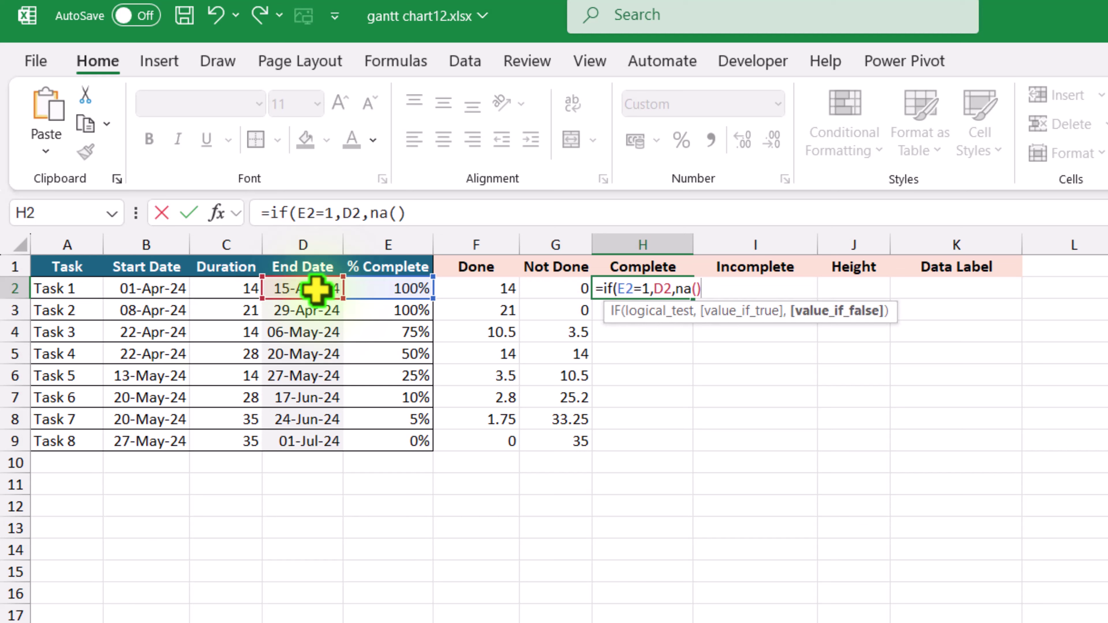
type(")")
key("Return")
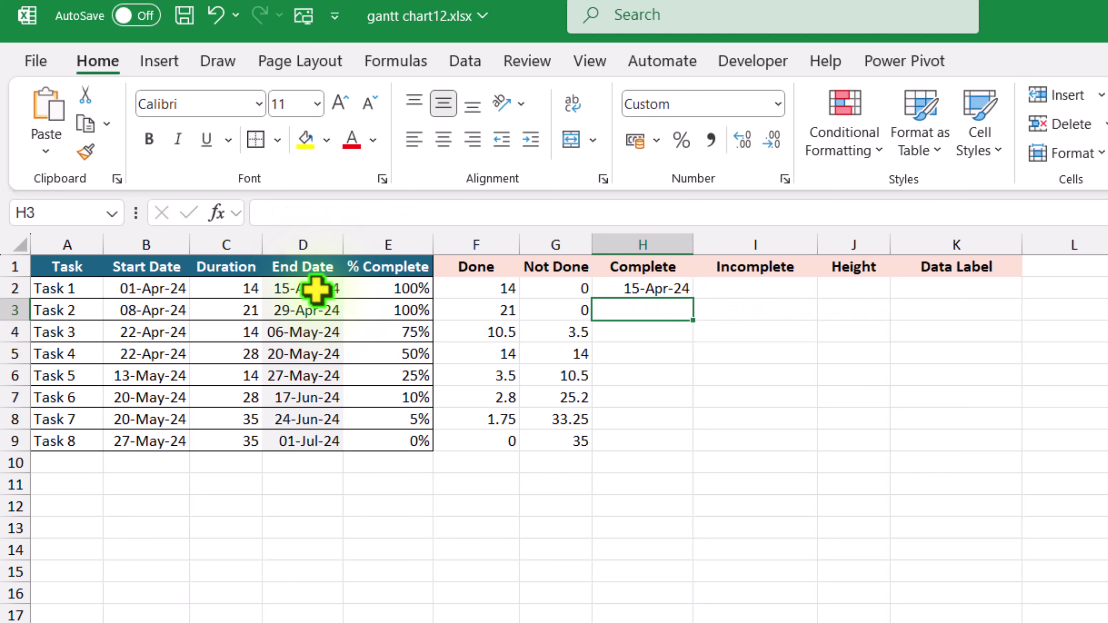
left_click(645, 288)
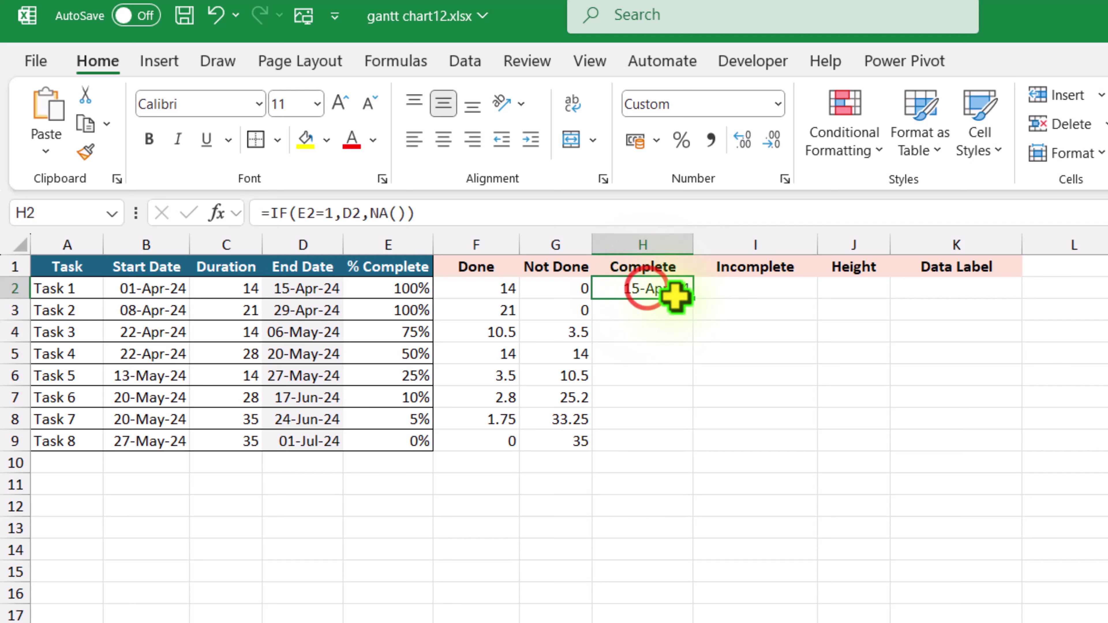
left_click_drag(690, 345, 672, 445)
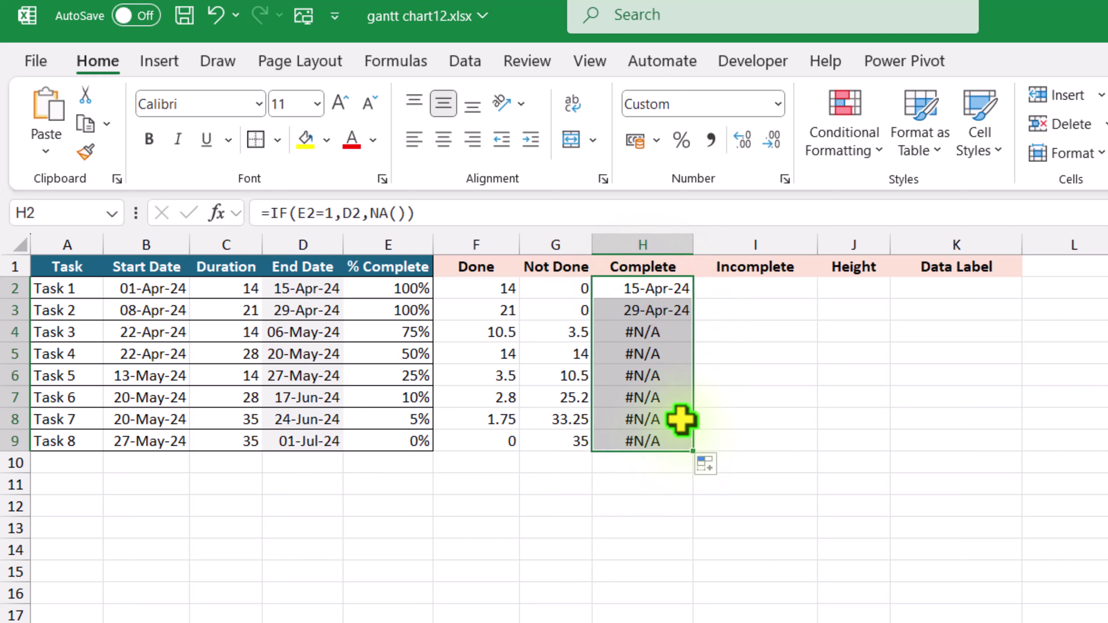
Step: Enter =IF(E2<1,D2,NA()) in I2 of the Incomplete column and fill it down to I9
left_click(732, 288)
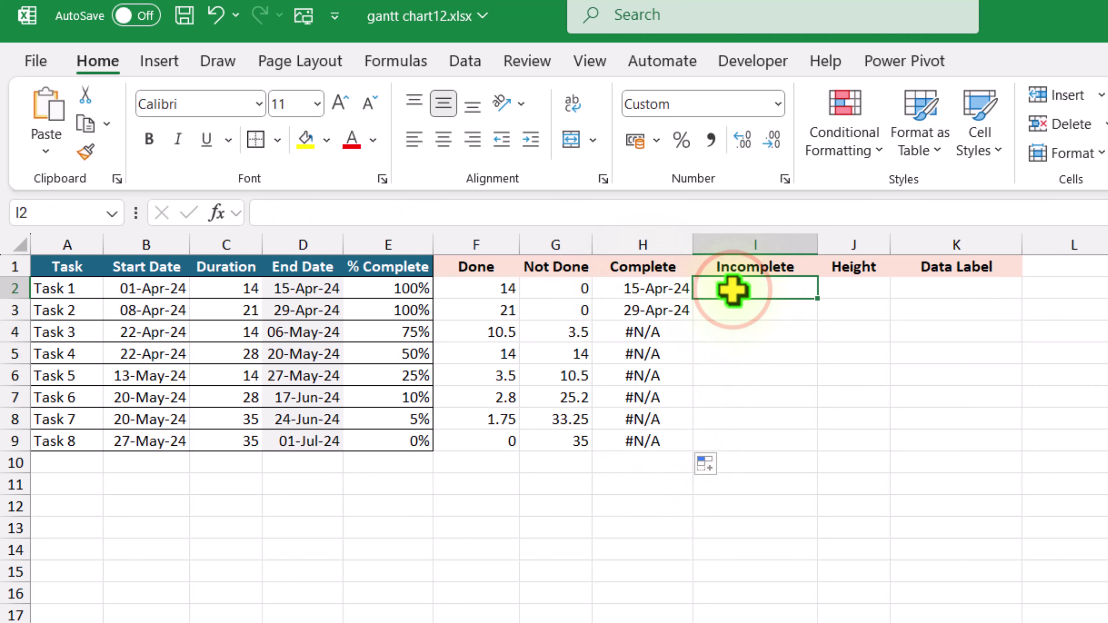
type("=if(")
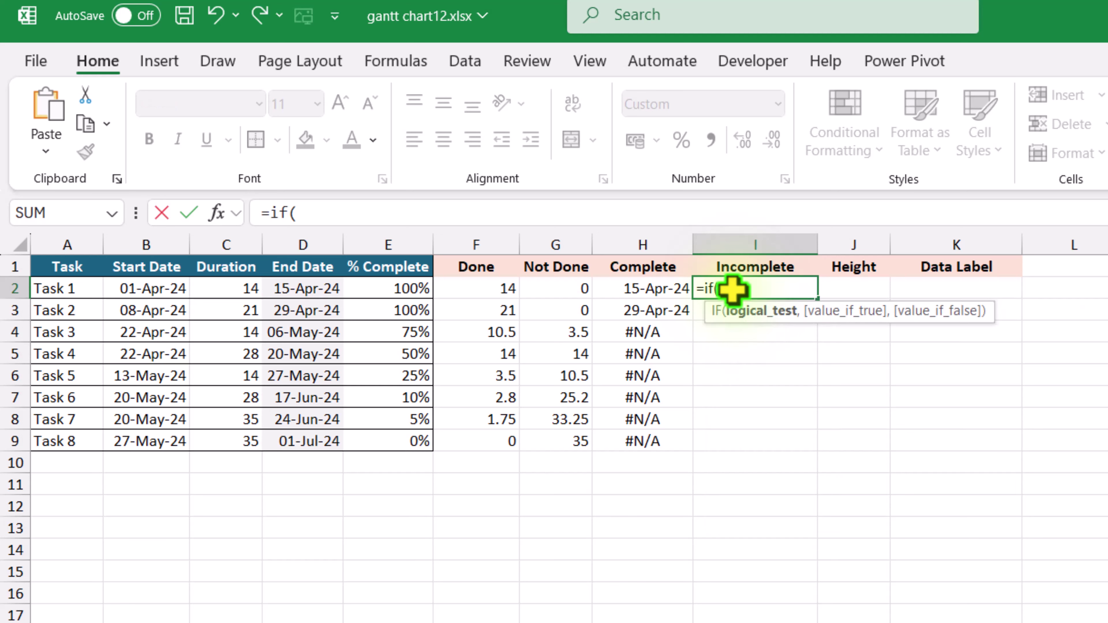
left_click(408, 288)
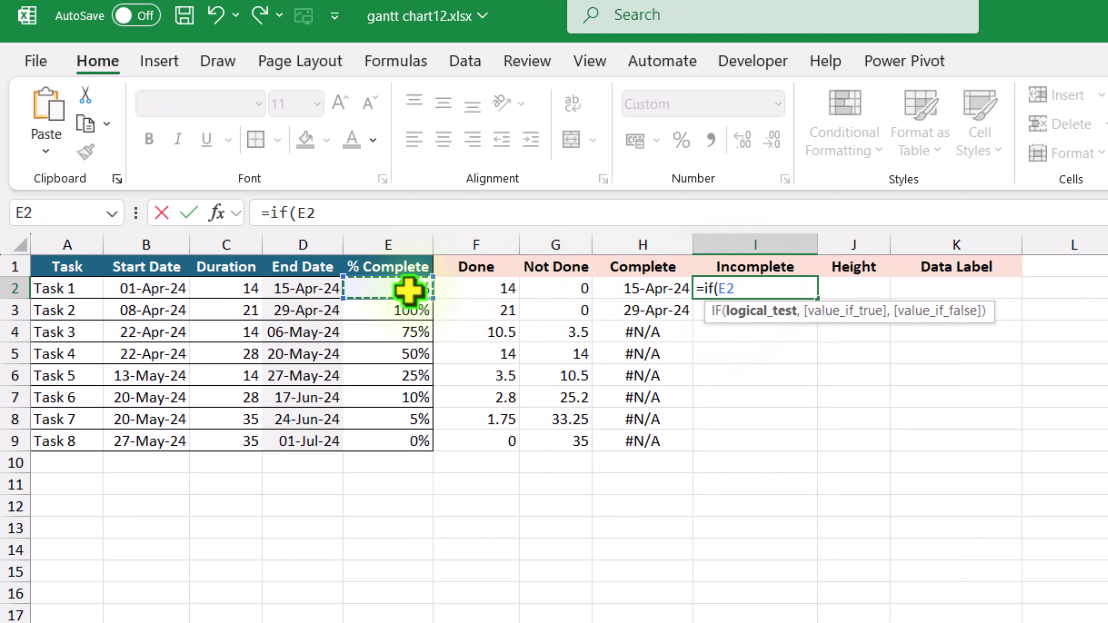
type("<1,")
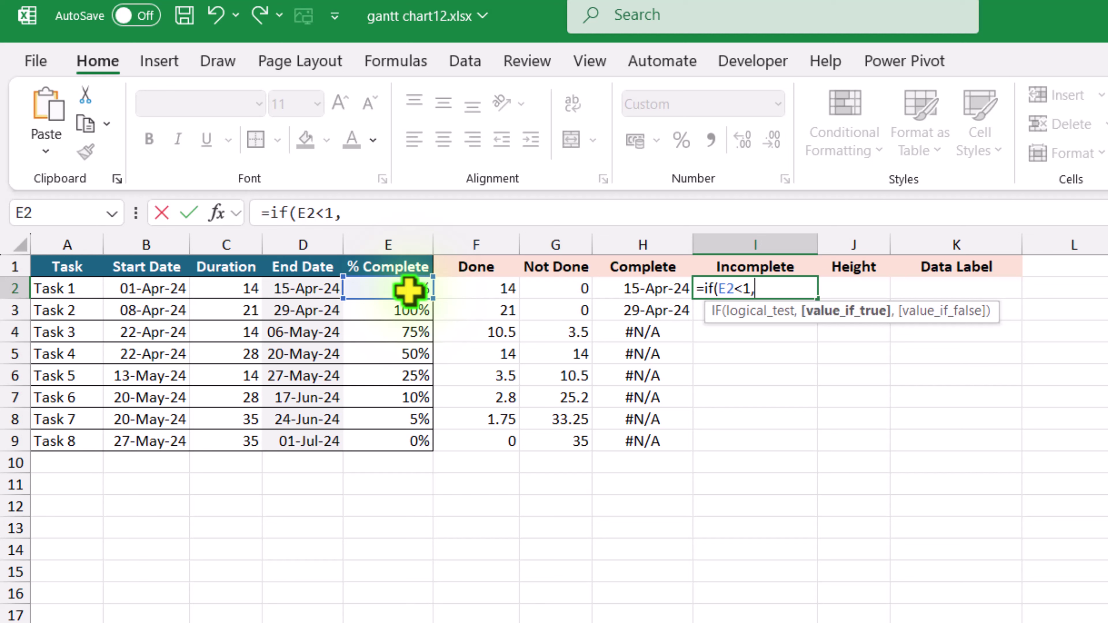
left_click(293, 290)
type(",")
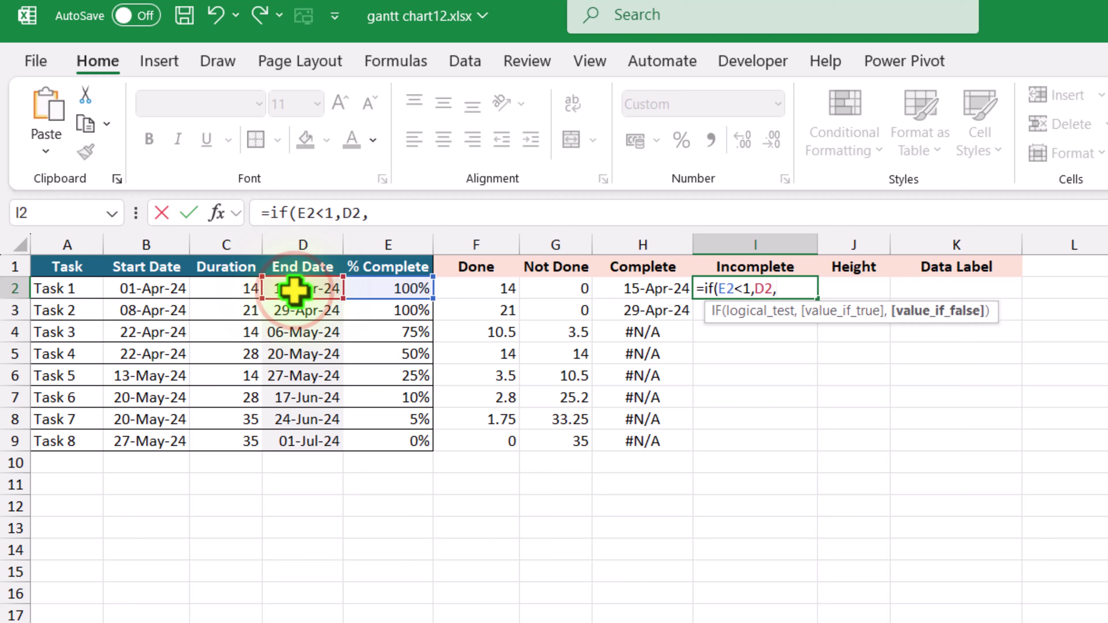
type("na()")
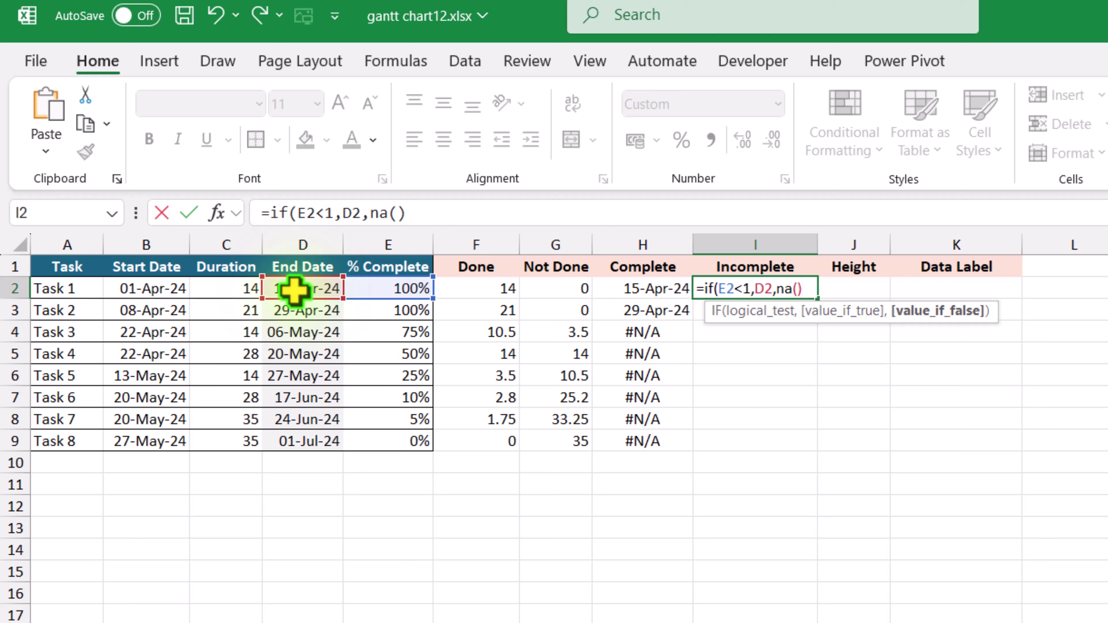
type(")")
key("Return")
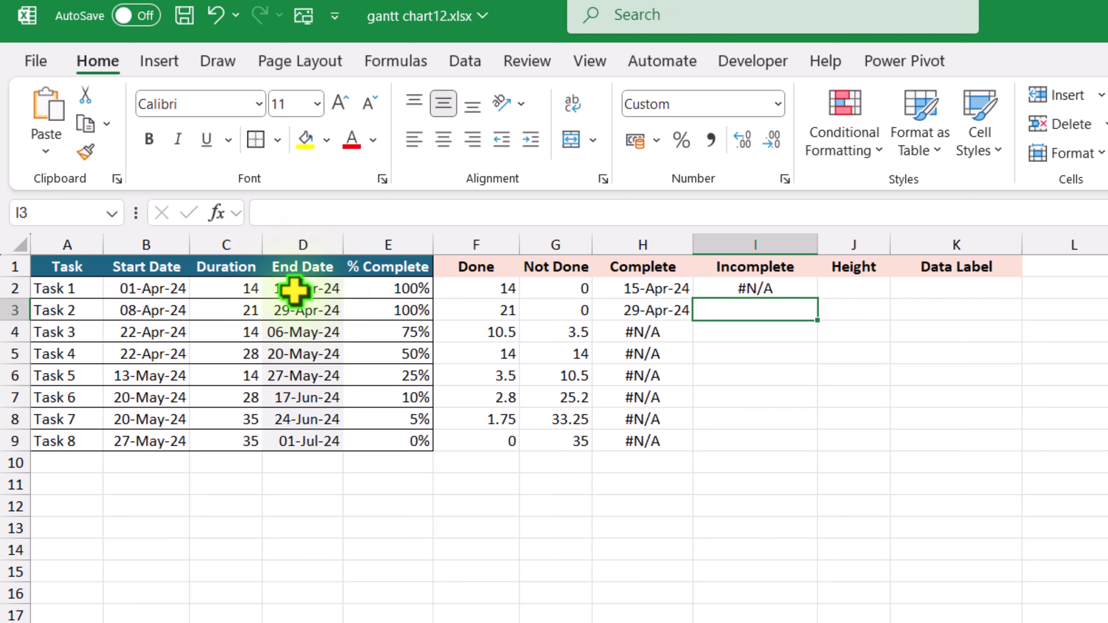
left_click(781, 290)
left_click_drag(815, 298, 776, 459)
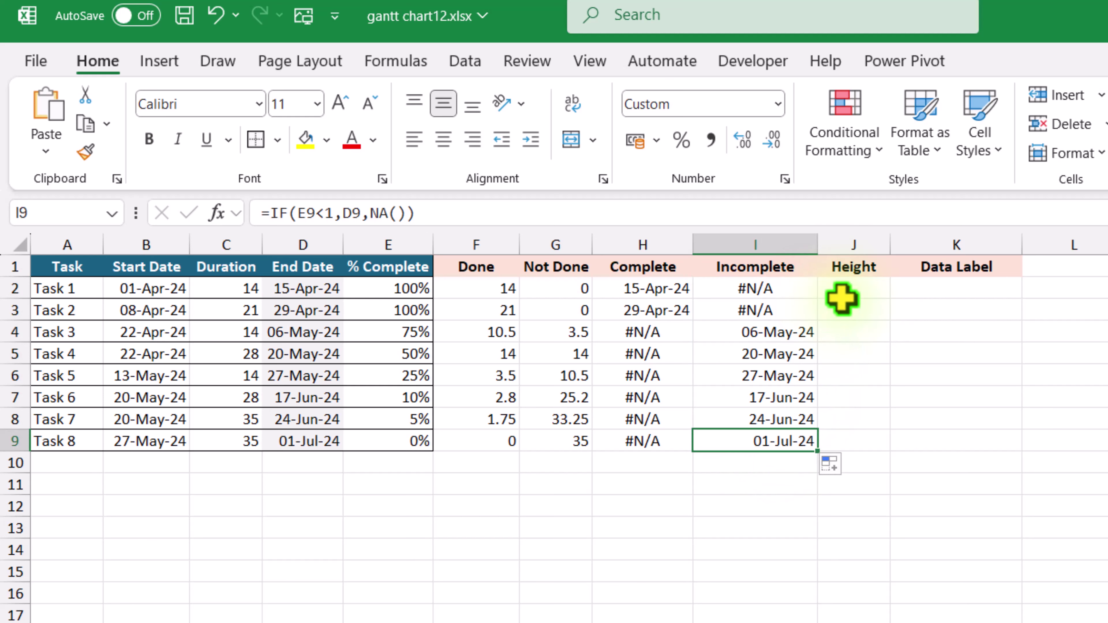
Step: Count the tasks in Height cell J2 with the formula =COUNTA(A2:A9)
left_click(841, 298)
type("=")
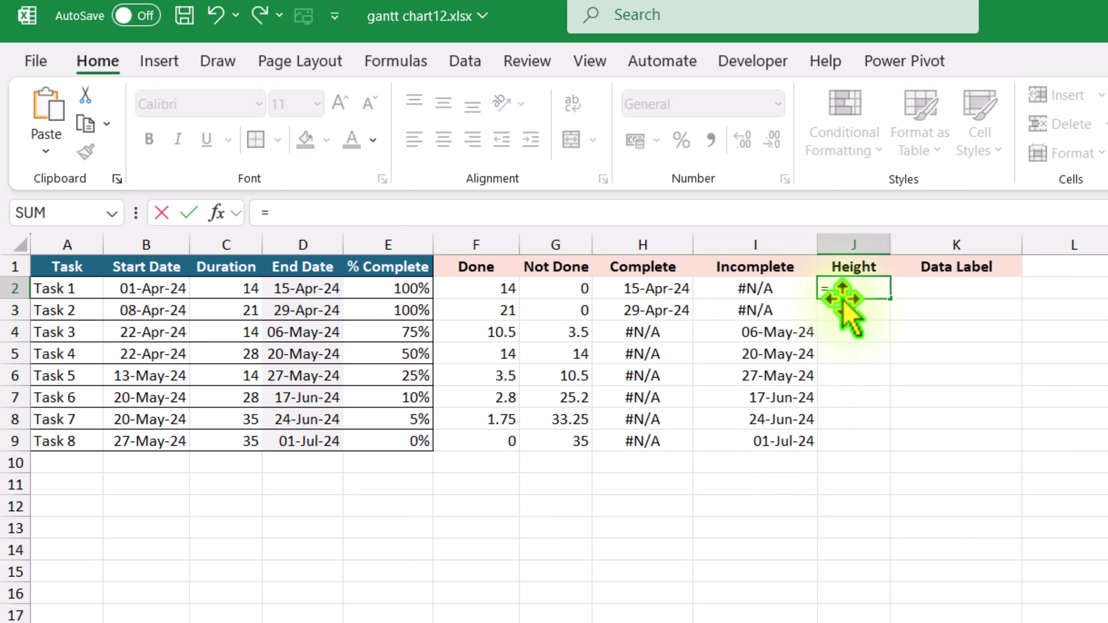
type("counta")
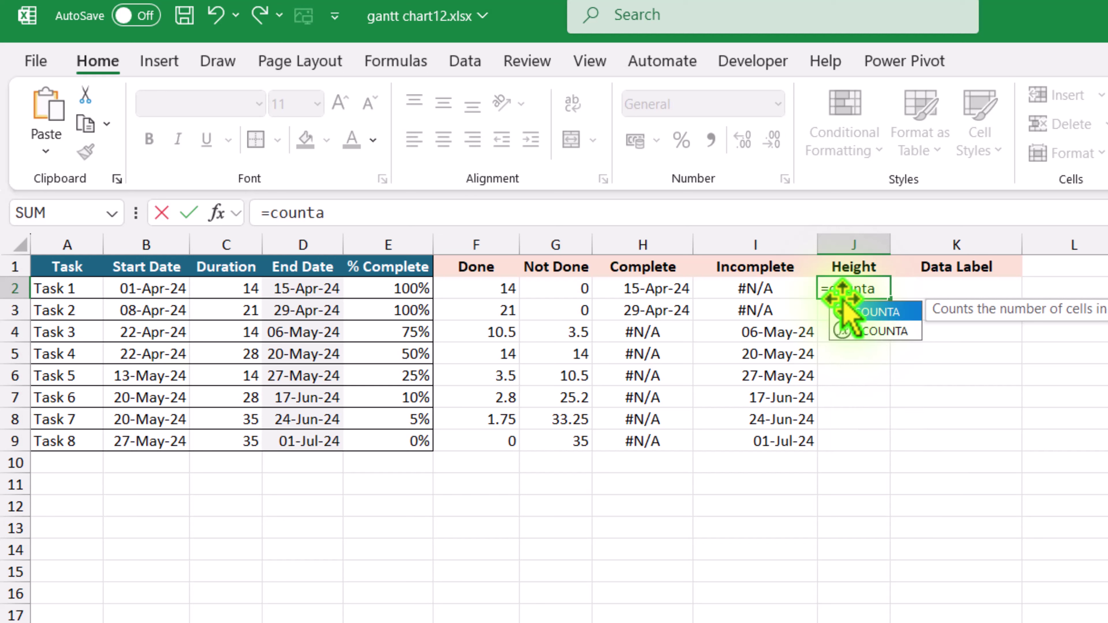
type("(")
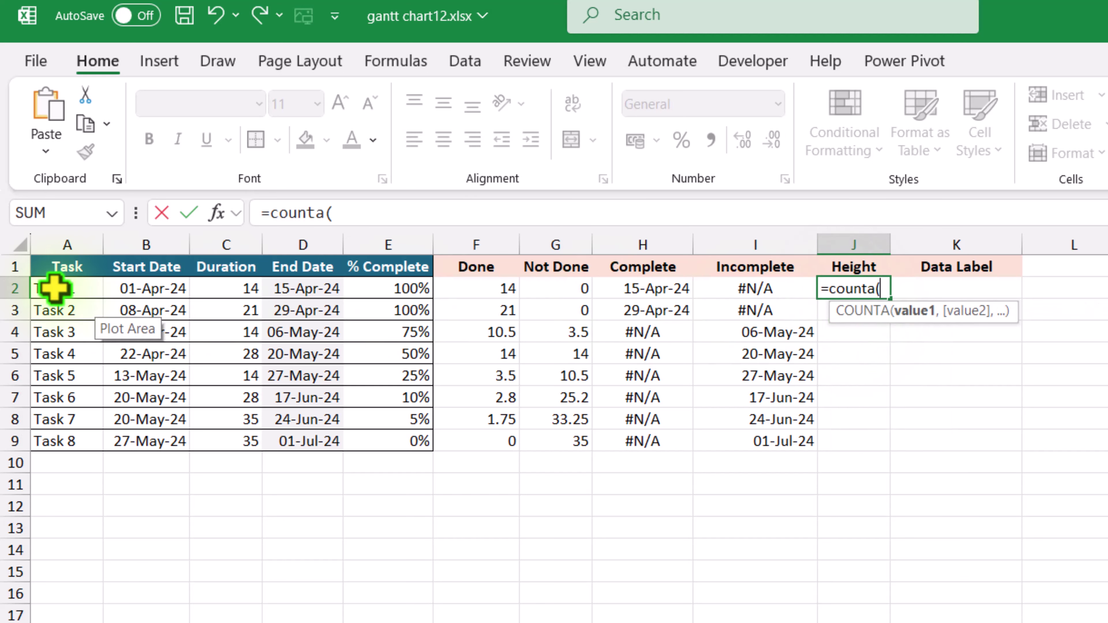
left_click_drag(53, 288, 46, 461)
type(")")
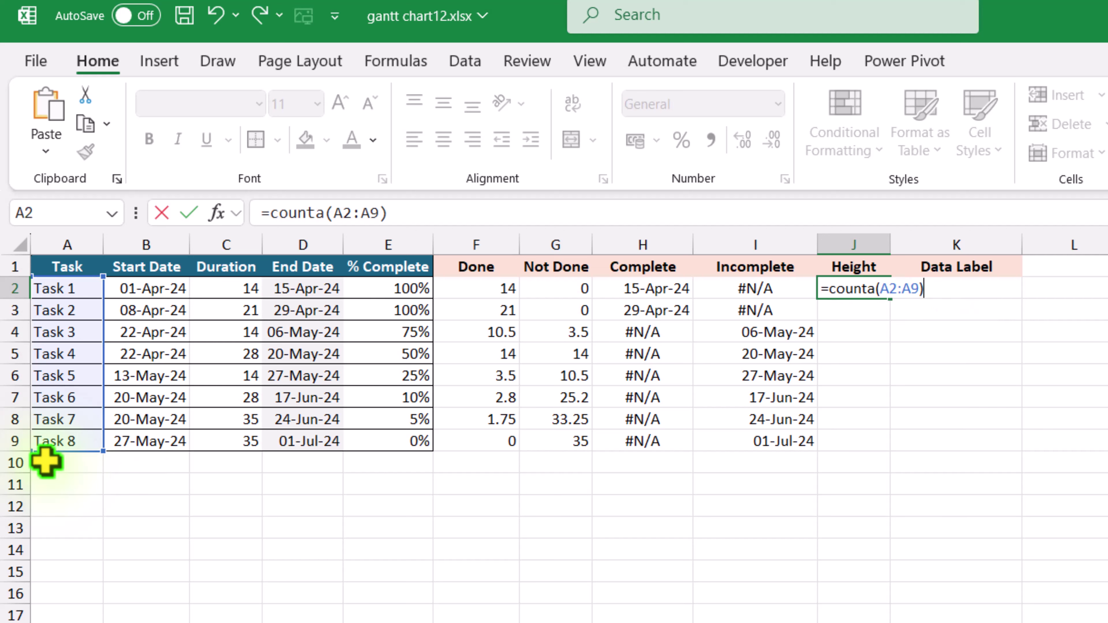
key("Return")
key("Up")
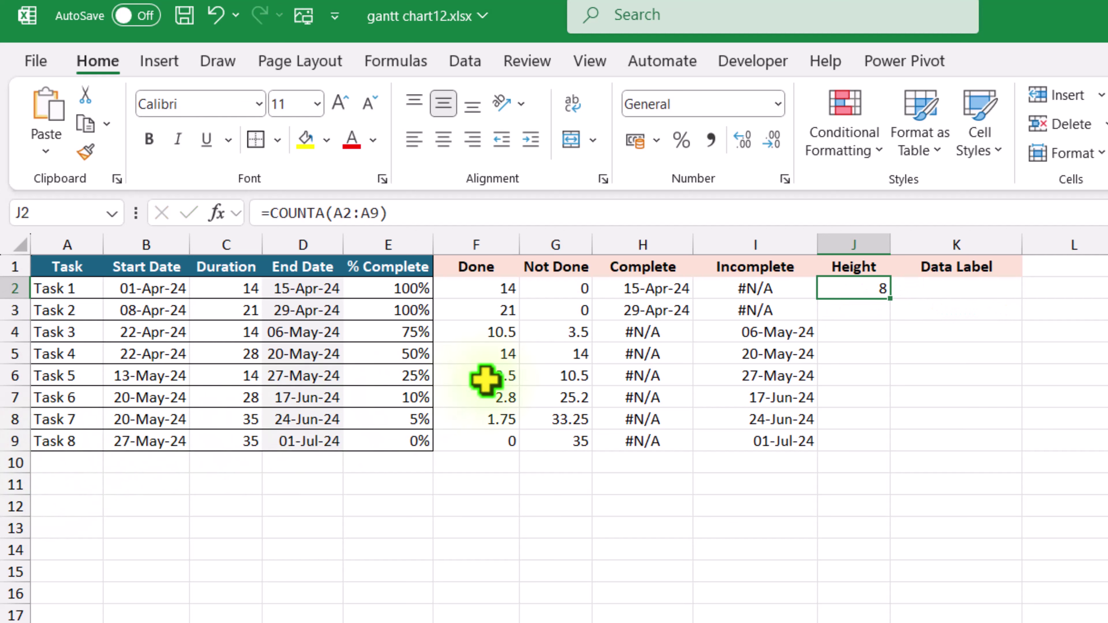
Step: Enter =J2-1 in J3 of the Height column and fill the formula down to J9
left_click(866, 311)
type("=")
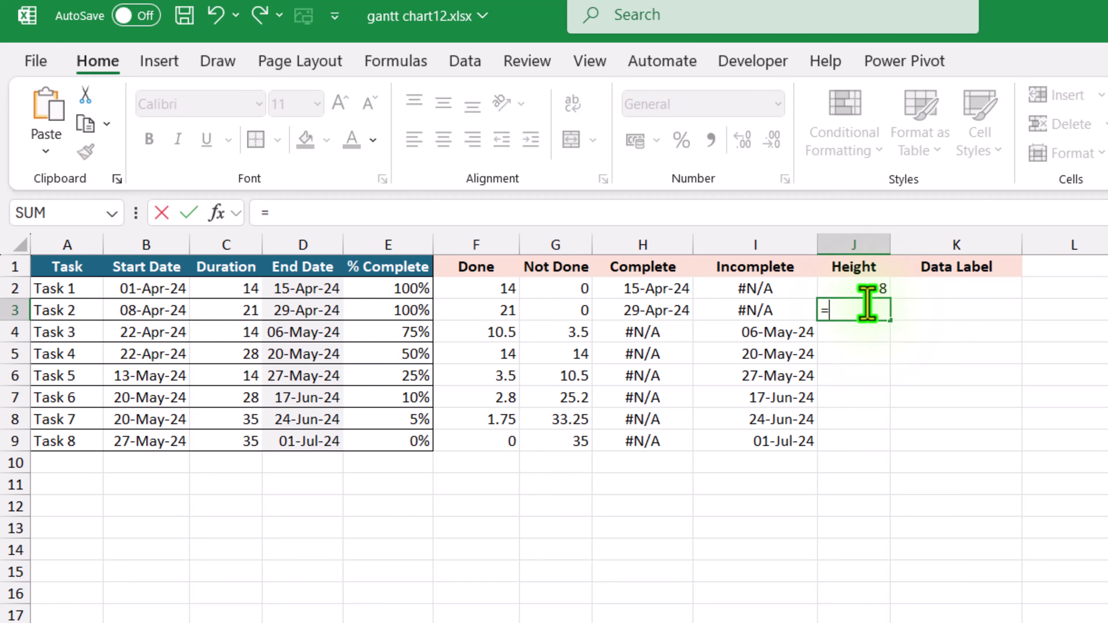
left_click(868, 287)
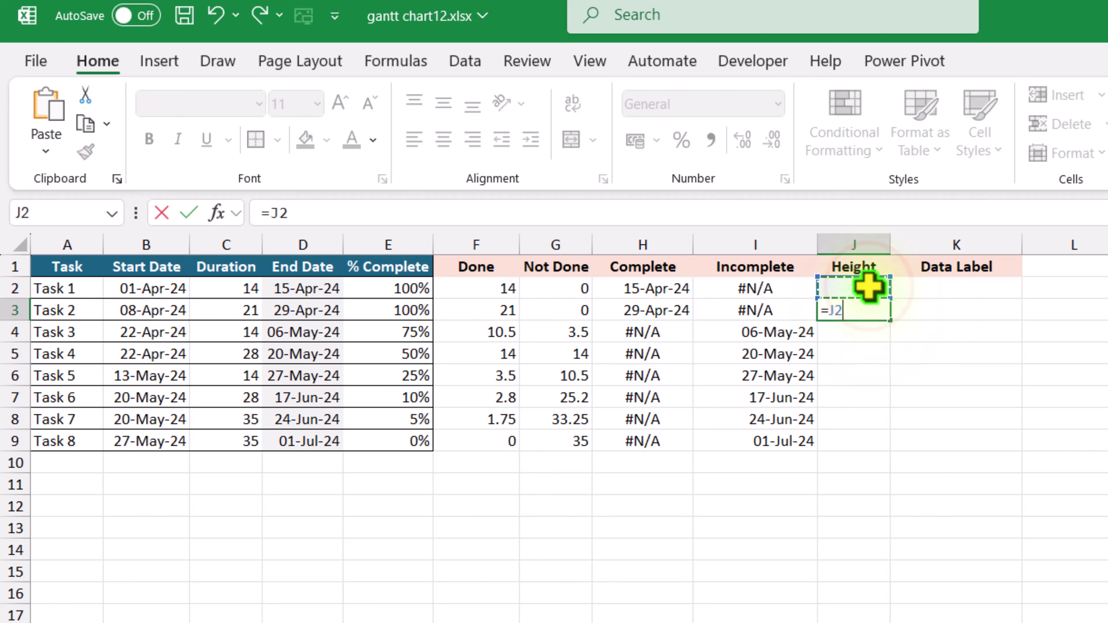
type("-1")
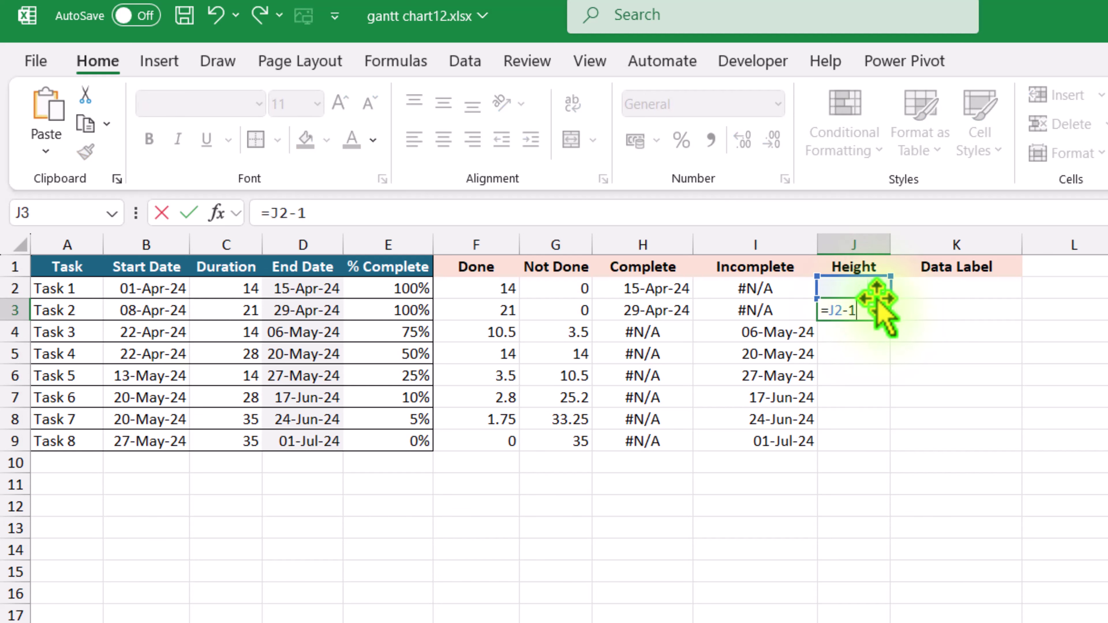
key("Return")
left_click(883, 309)
left_click_drag(891, 321, 882, 455)
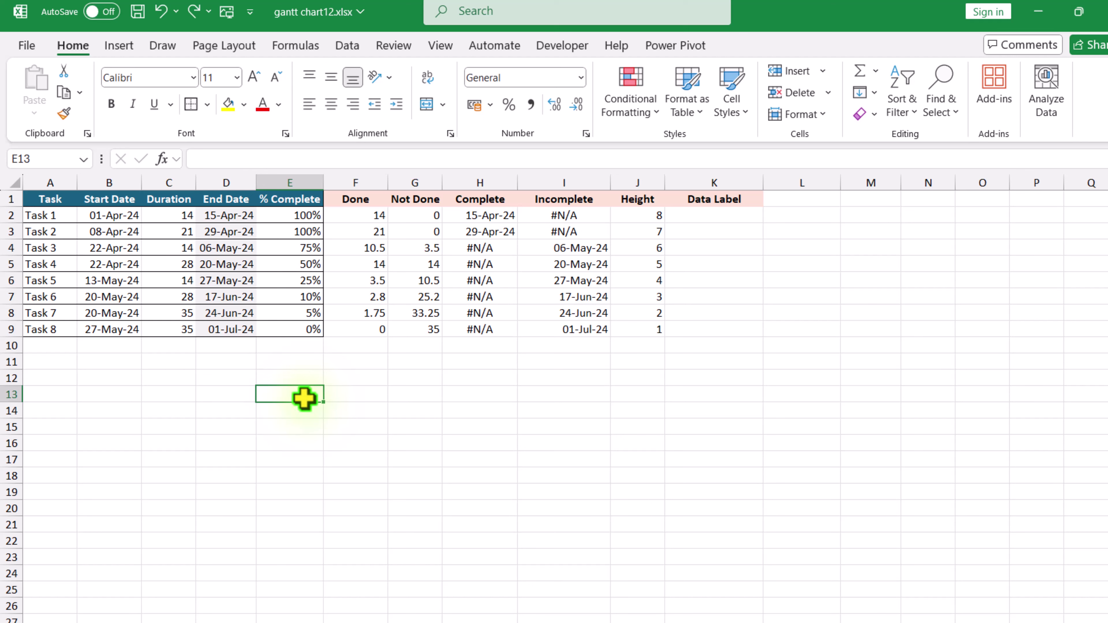
Step: Insert a markers-only scatter chart from the Start Date range B1:B9 and the Height range J1:J9
left_click_drag(109, 200, 112, 332)
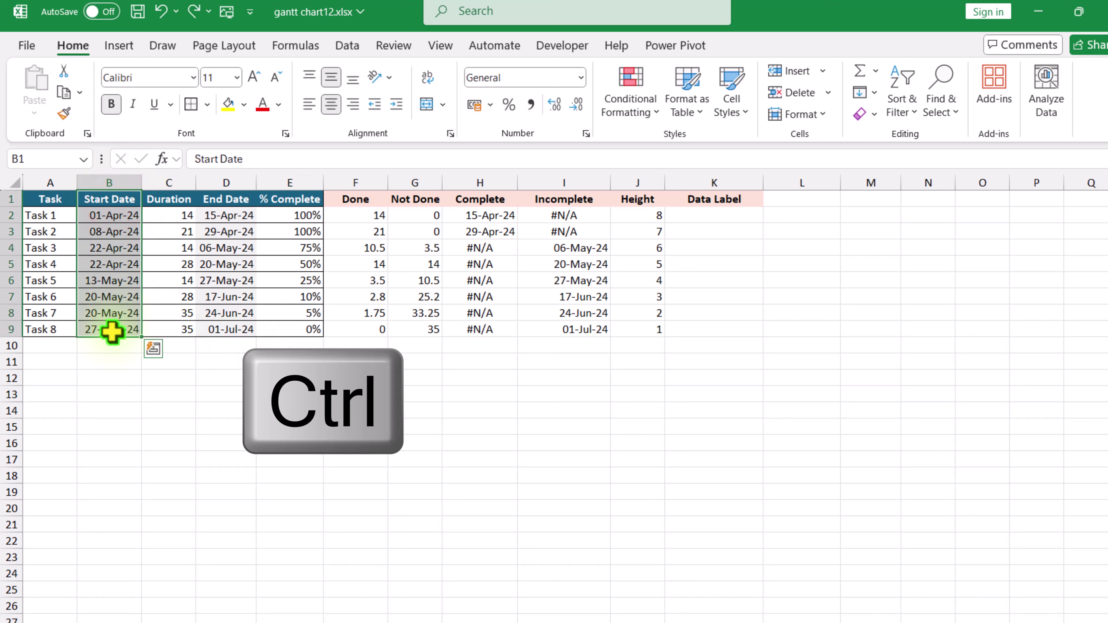
left_click_drag(638, 199, 655, 328)
left_click(119, 45)
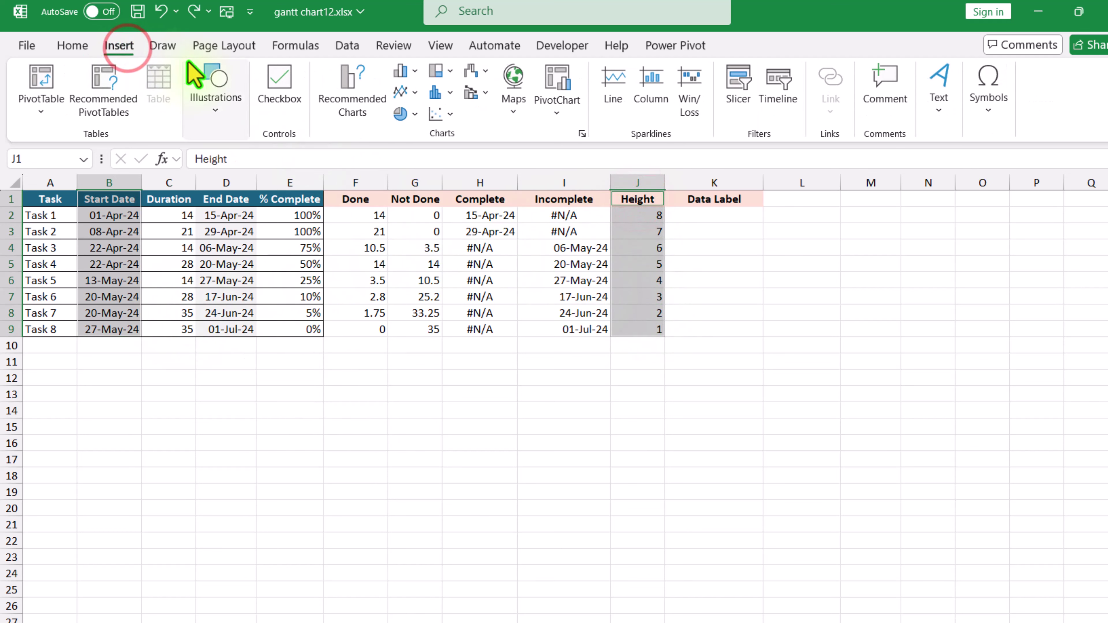
left_click(451, 114)
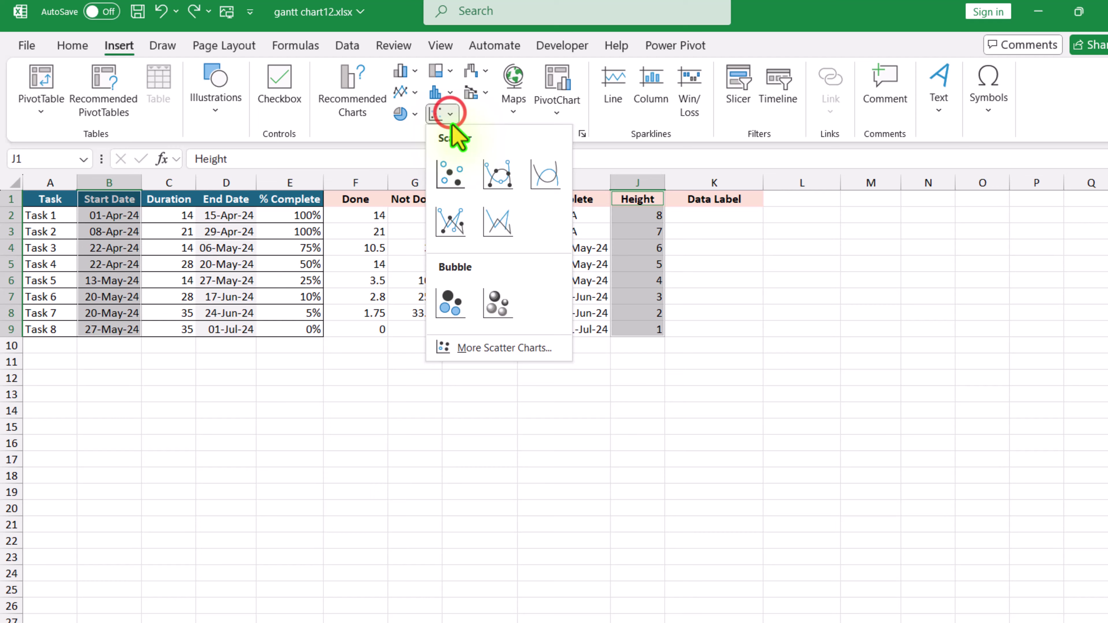
left_click(463, 177)
Step: Move the scatter chart below the task table and enlarge it to about 16.9 cm wide and 9.7 cm high
left_click_drag(399, 336, 174, 381)
scroll(479, 459, "down", 1)
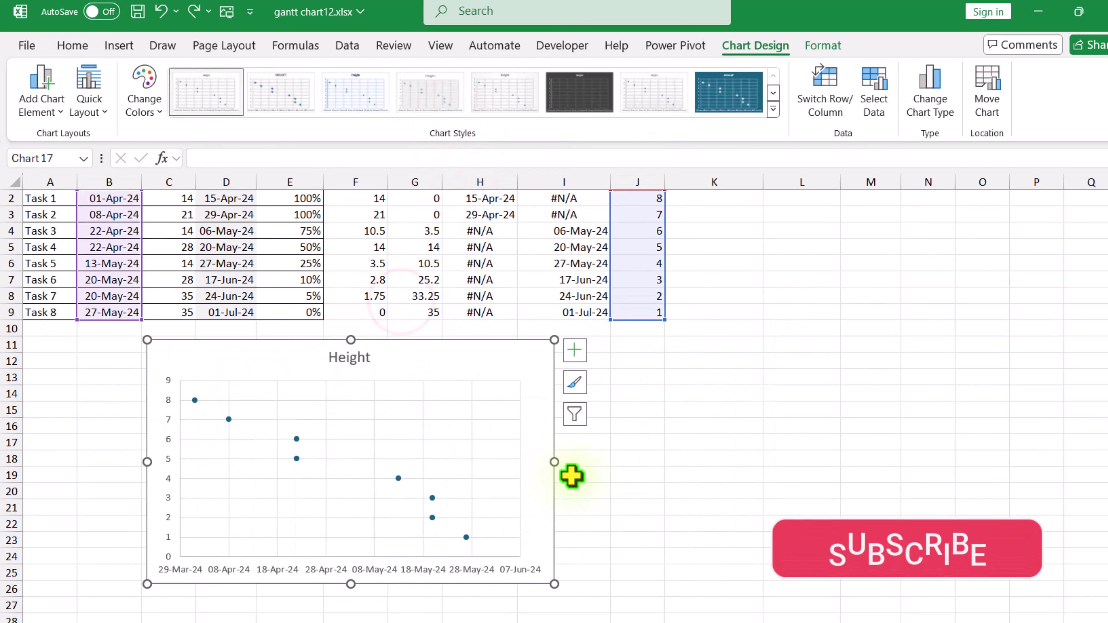
left_click_drag(557, 461, 731, 461)
left_click_drag(439, 598, 438, 608)
scroll(376, 293, "up", 1)
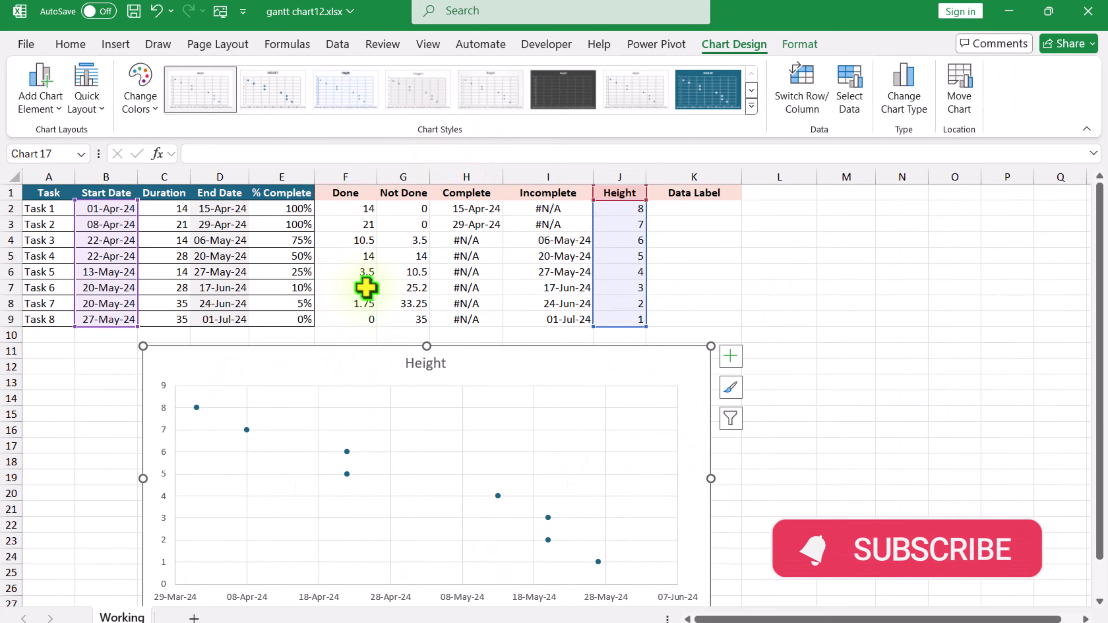
Step: Copy the Complete and Height columns and Paste Special them into the chart as a new series with X values in the first column
left_click_drag(479, 198, 482, 314)
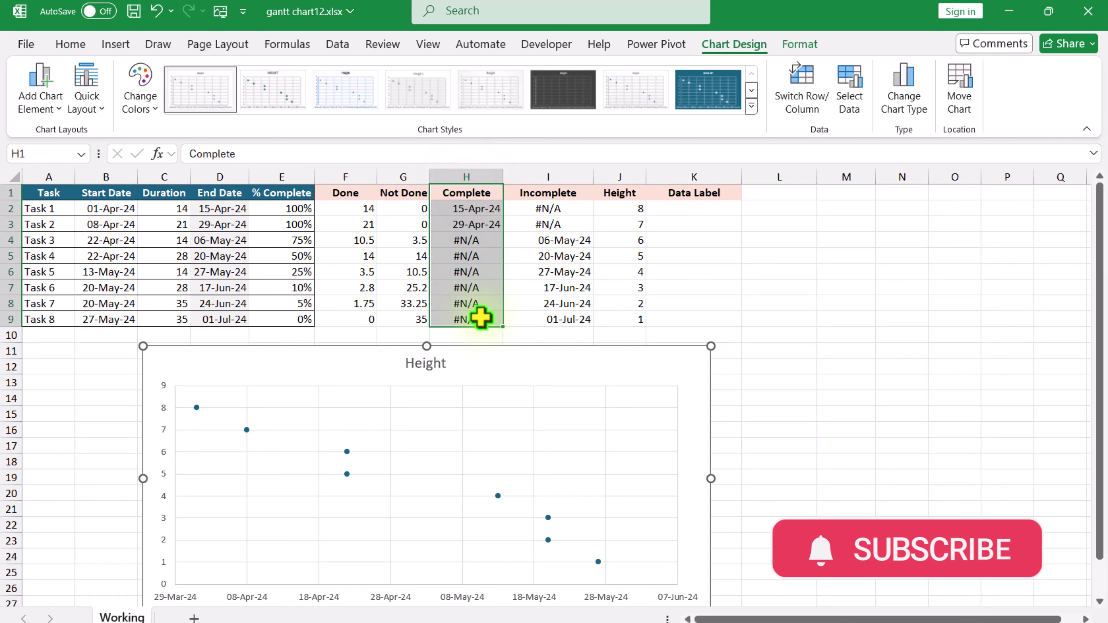
left_click_drag(620, 193, 627, 320)
left_click(260, 362)
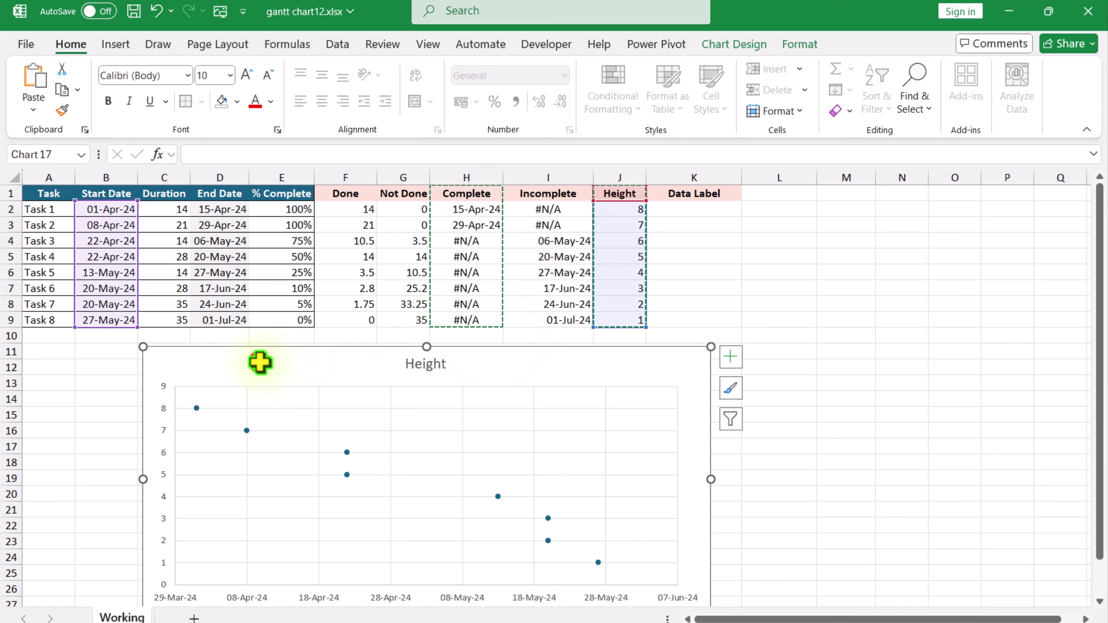
left_click(35, 112)
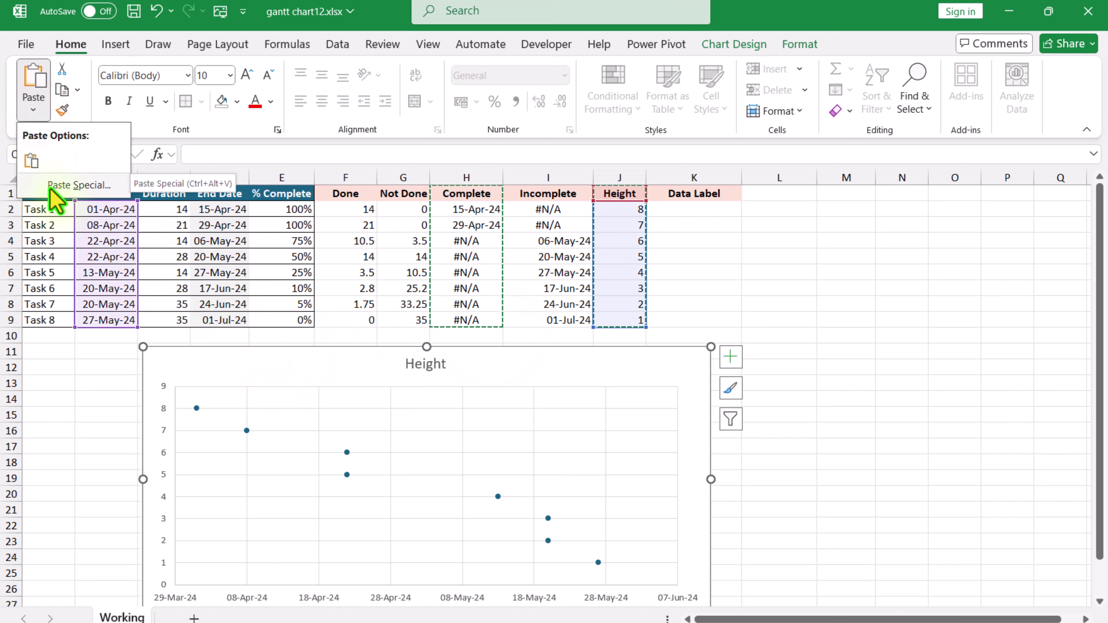
left_click(65, 185)
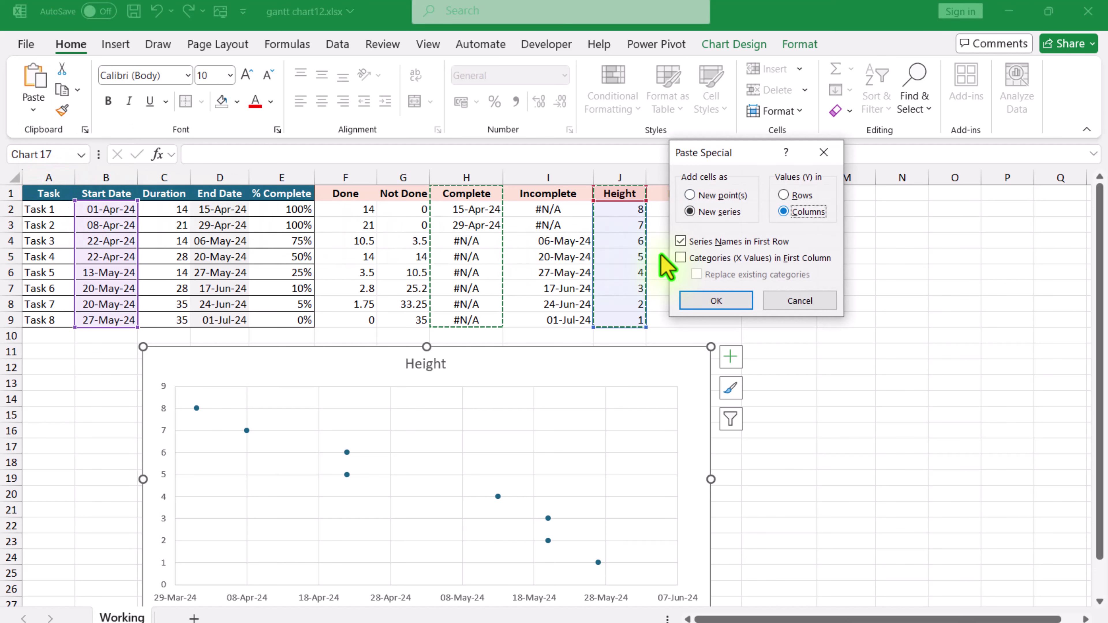
left_click(715, 258)
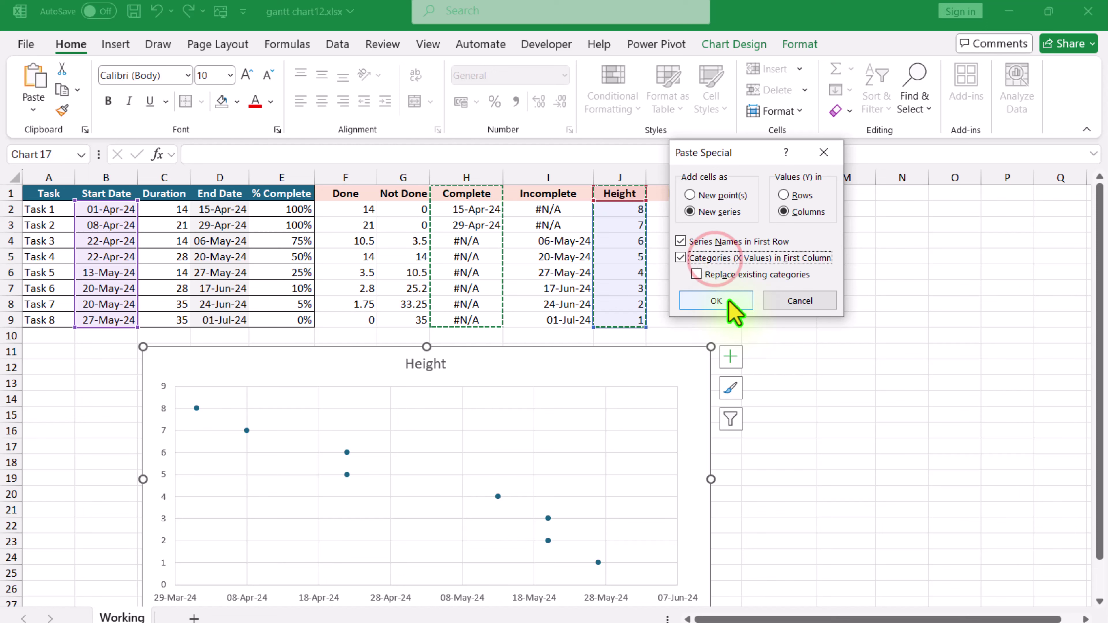
left_click(728, 299)
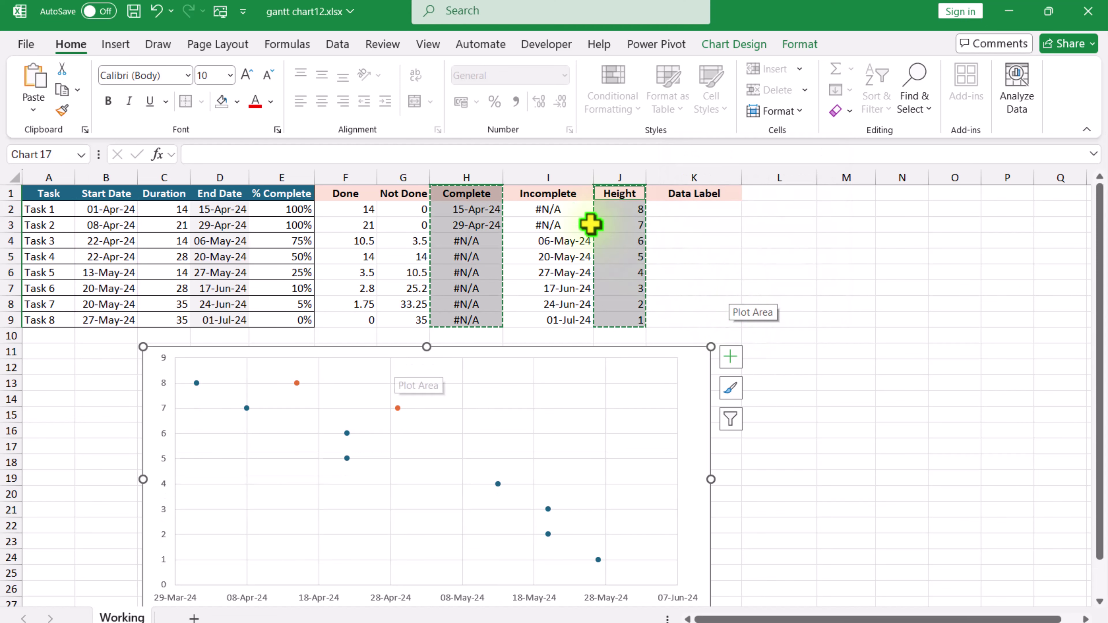
Step: Copy the Incomplete and Height columns and Paste Special them into the chart as a new series, with X values in the first column
left_click_drag(529, 191, 526, 318)
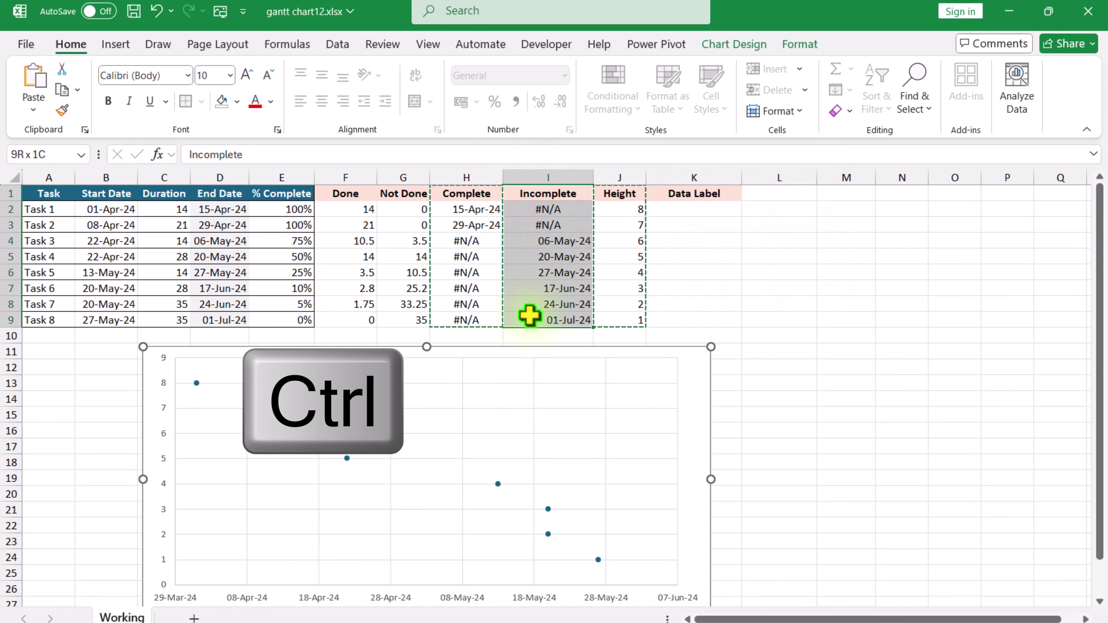
left_click_drag(616, 194, 619, 286)
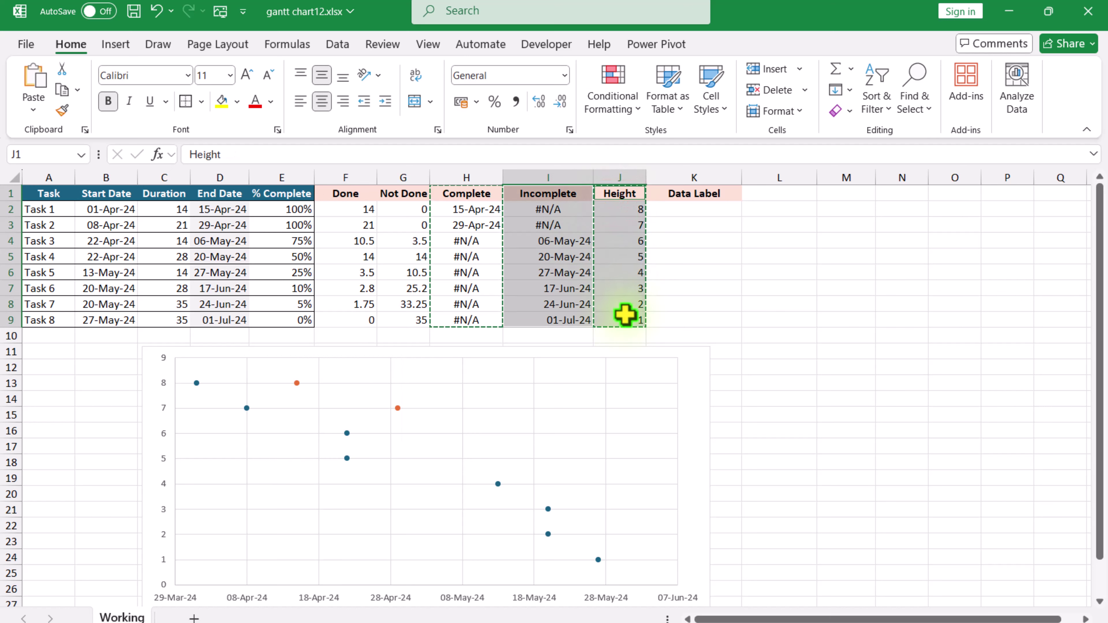
left_click(154, 371)
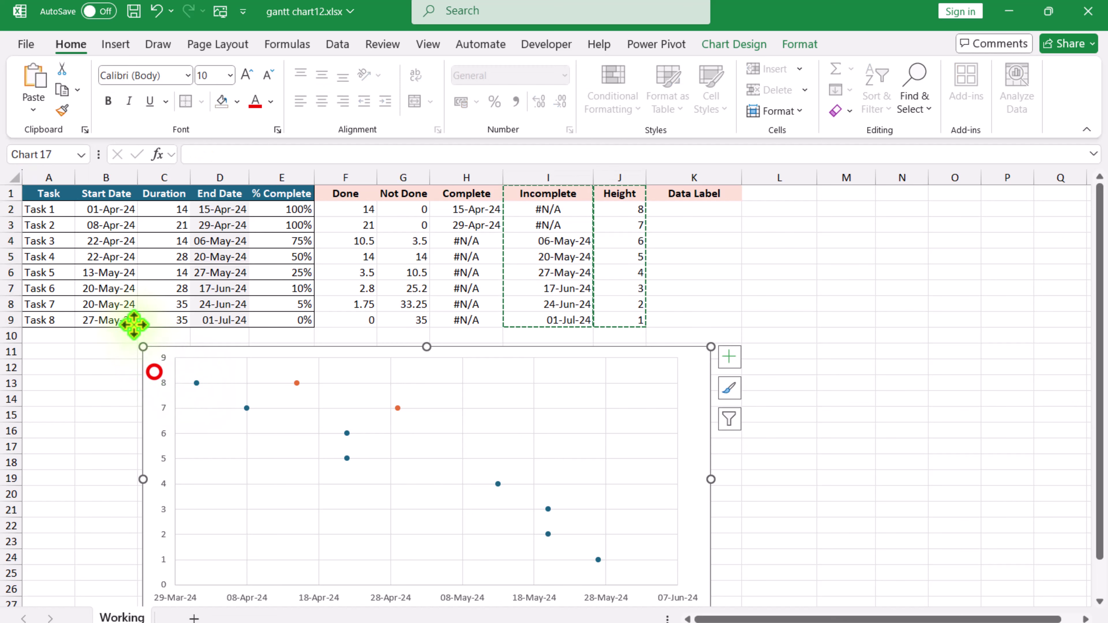
left_click(33, 109)
left_click(65, 185)
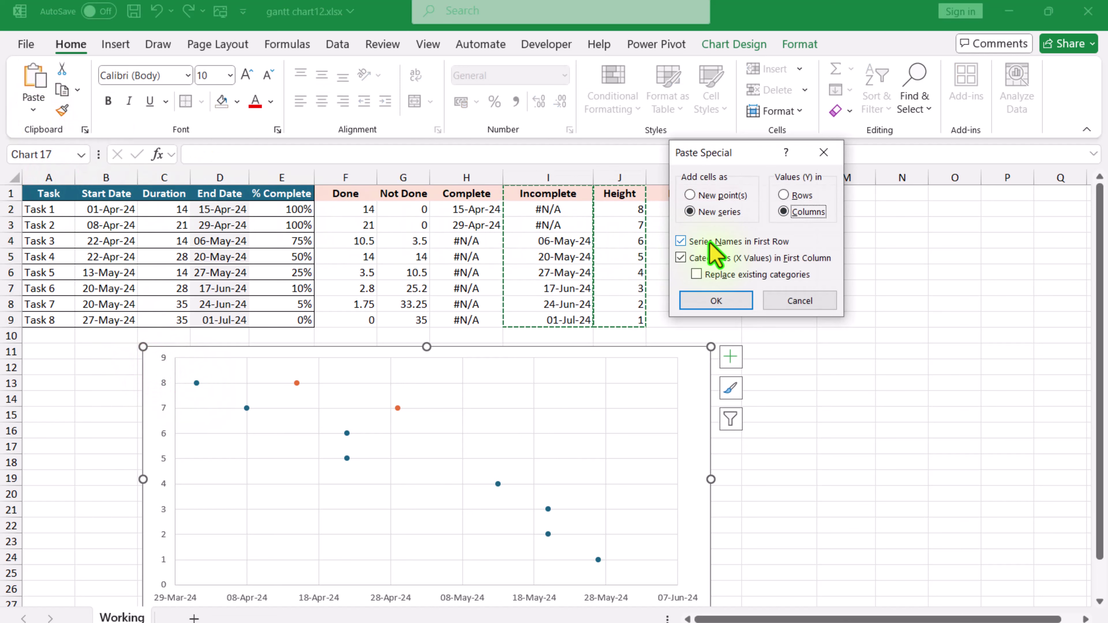
left_click(715, 306)
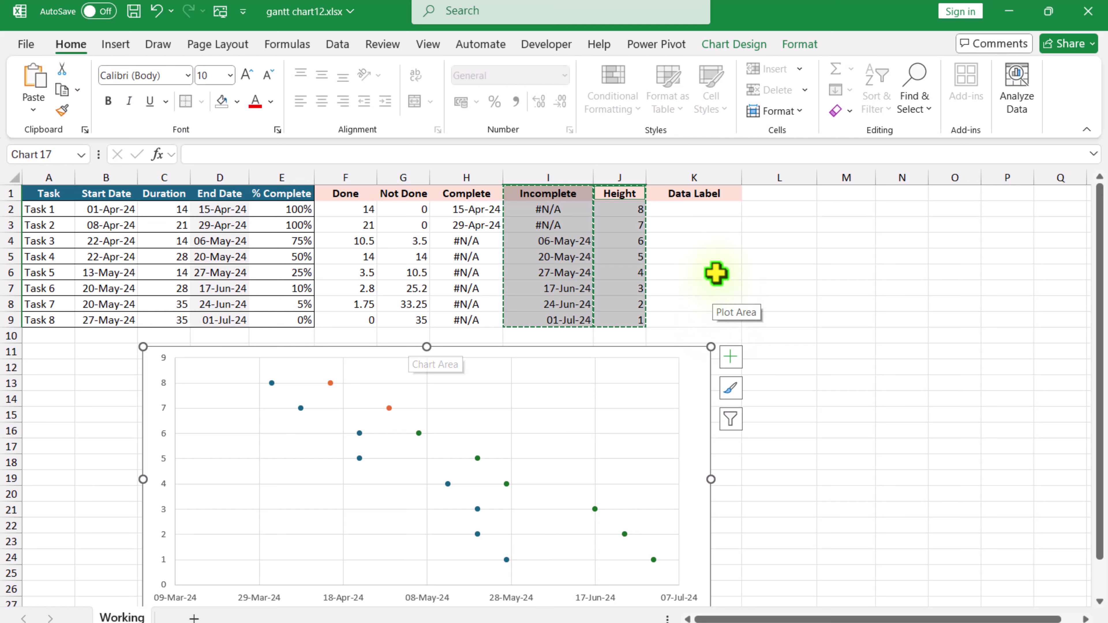
Step: Edit the chart's first Height series so its name refers to the Start Date header in B1
left_click(744, 47)
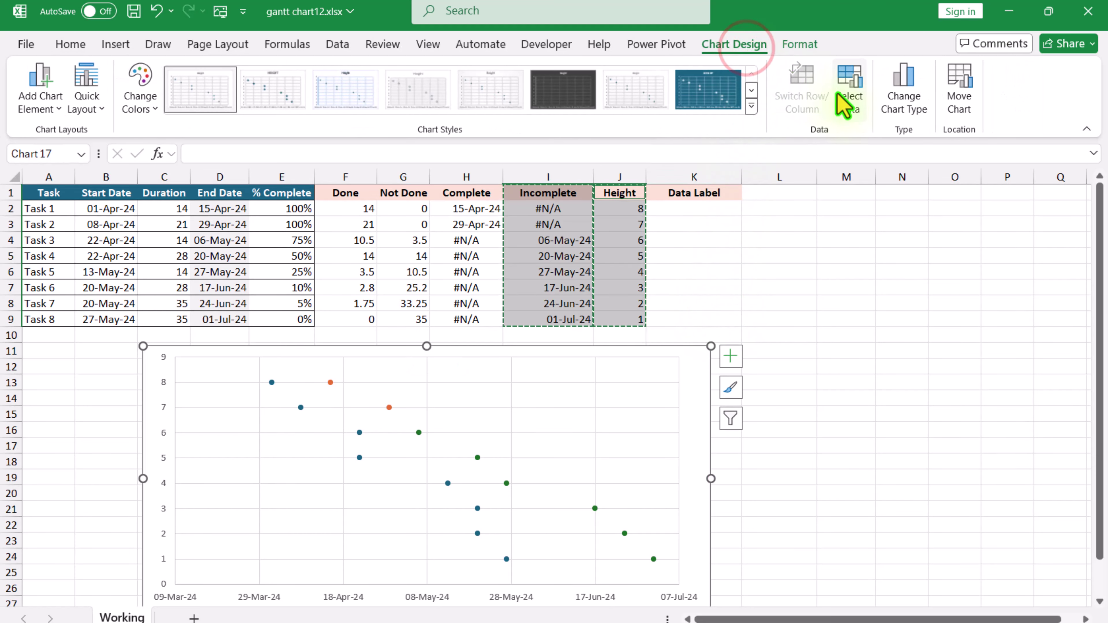
left_click(855, 102)
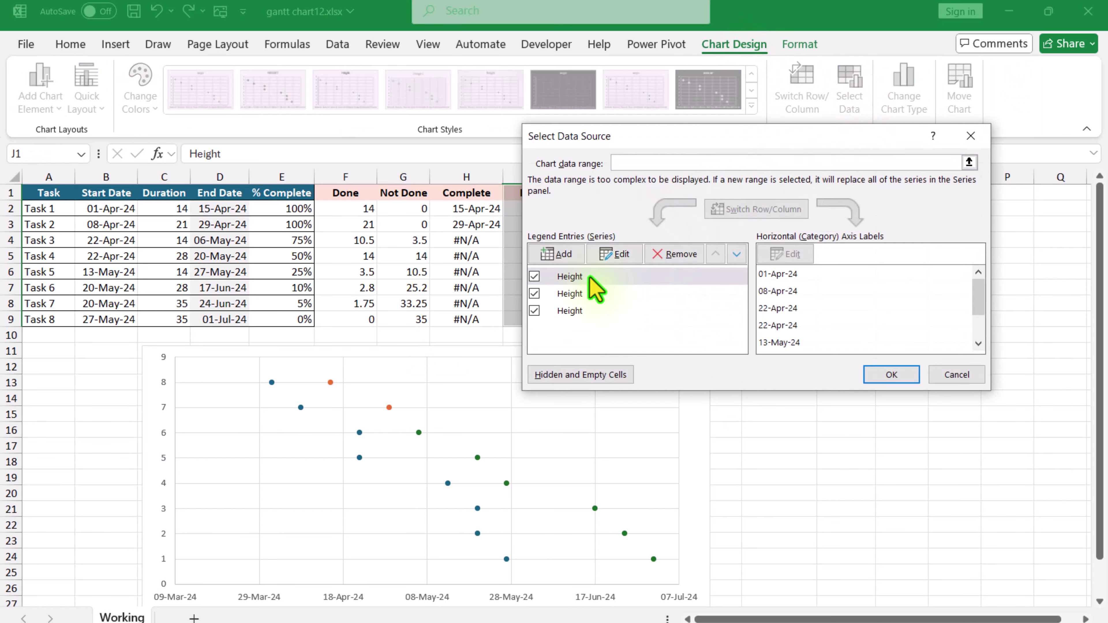
left_click(575, 275)
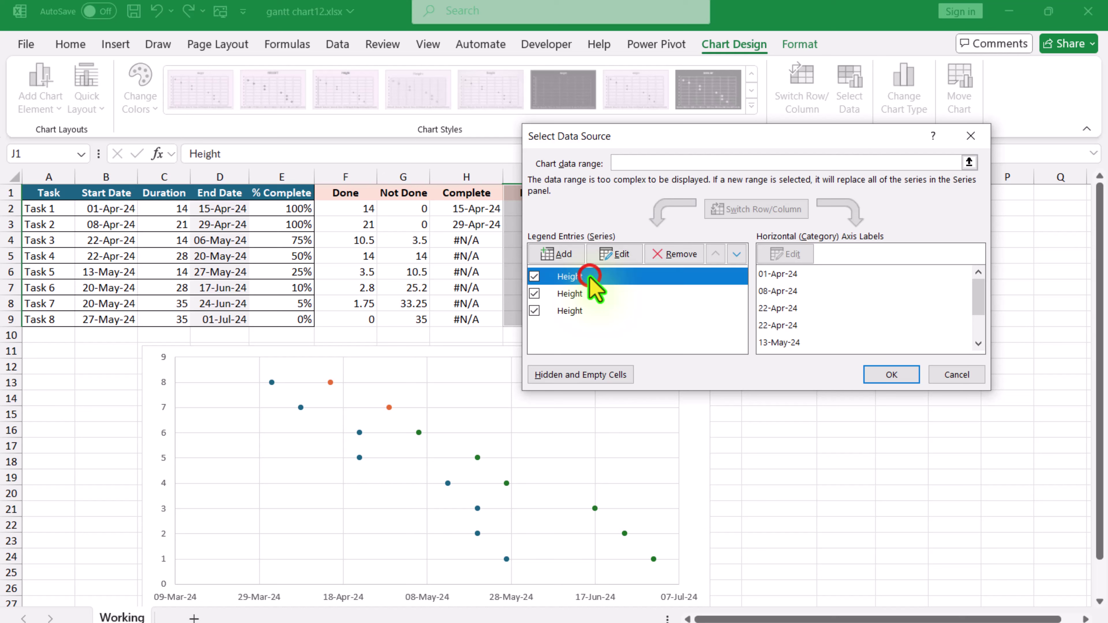
left_click(619, 257)
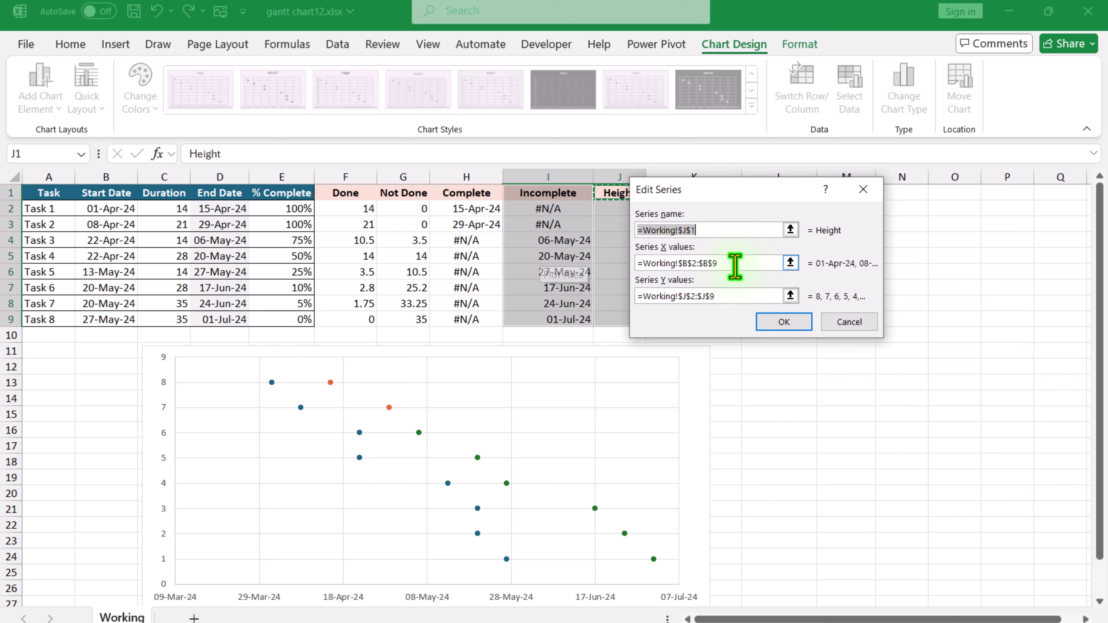
left_click_drag(707, 229, 634, 231)
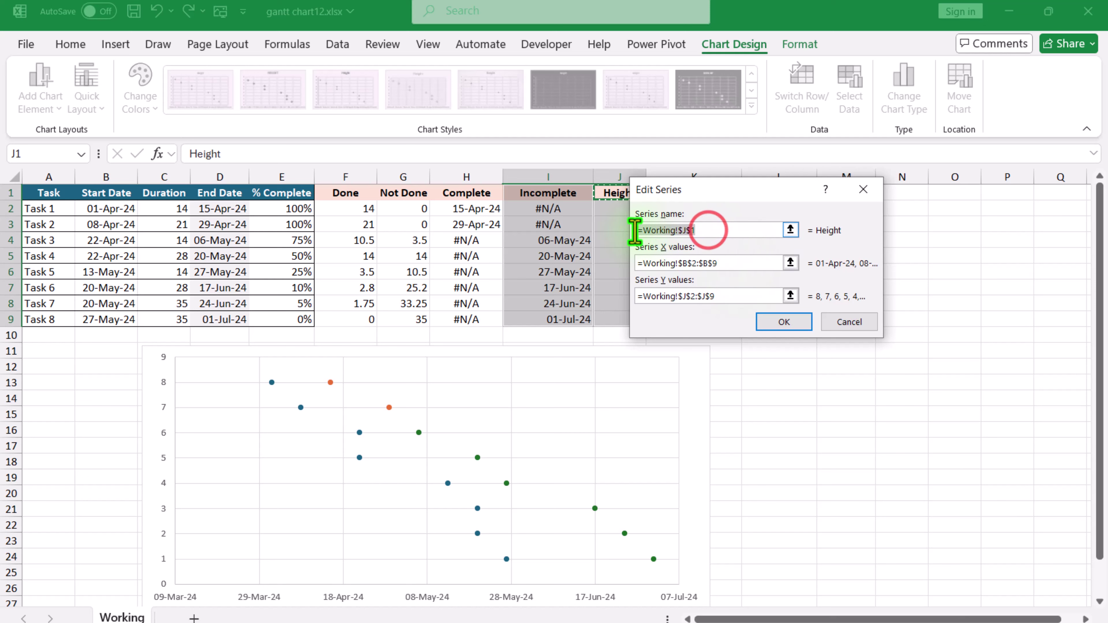
key("BackSpace")
left_click(109, 193)
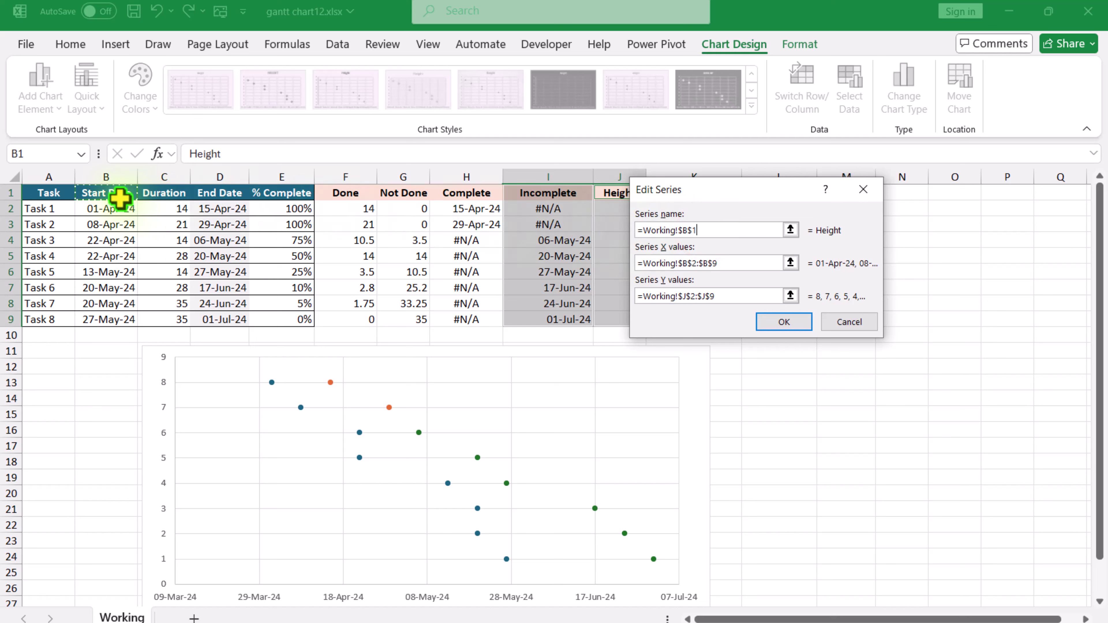
left_click(789, 321)
Step: Link the second chart series' name to the Complete header in H1
left_click(606, 293)
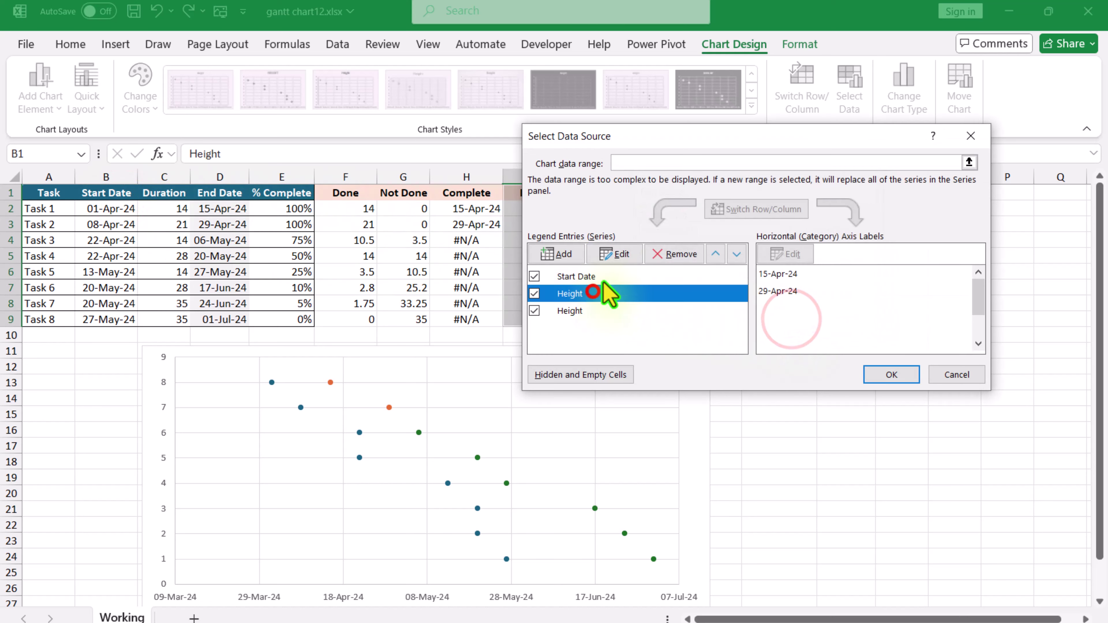
left_click(625, 261)
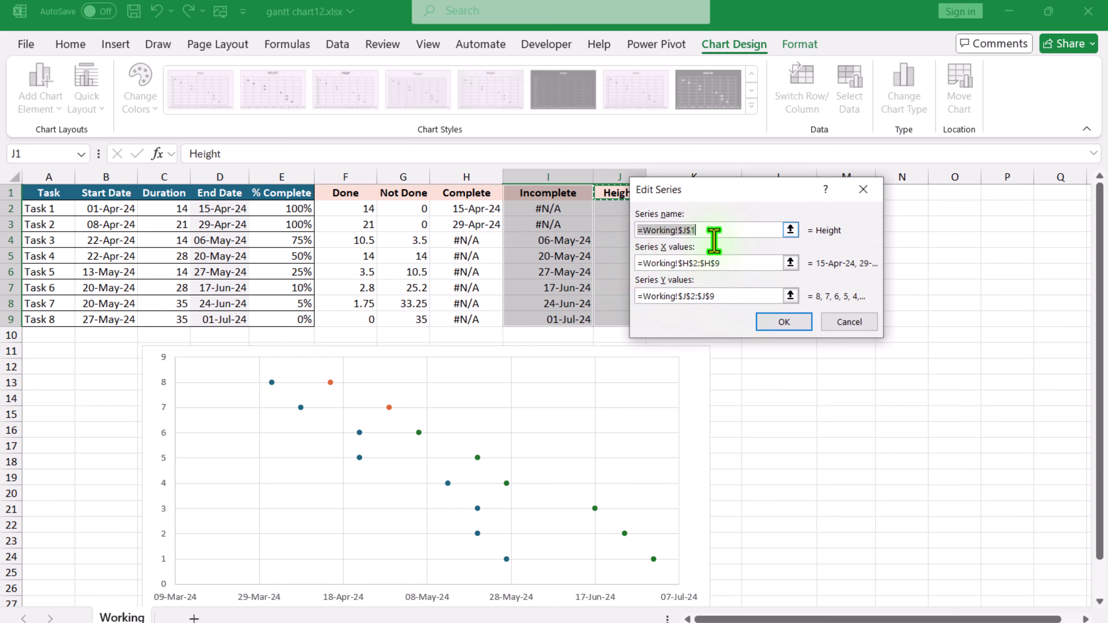
left_click(493, 193)
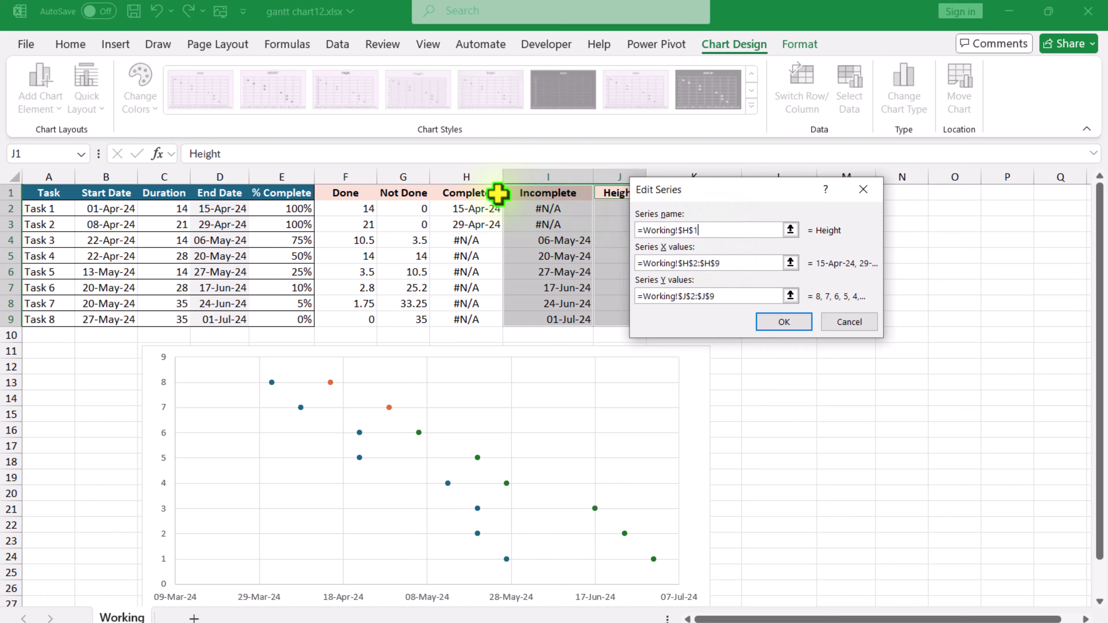
left_click(774, 325)
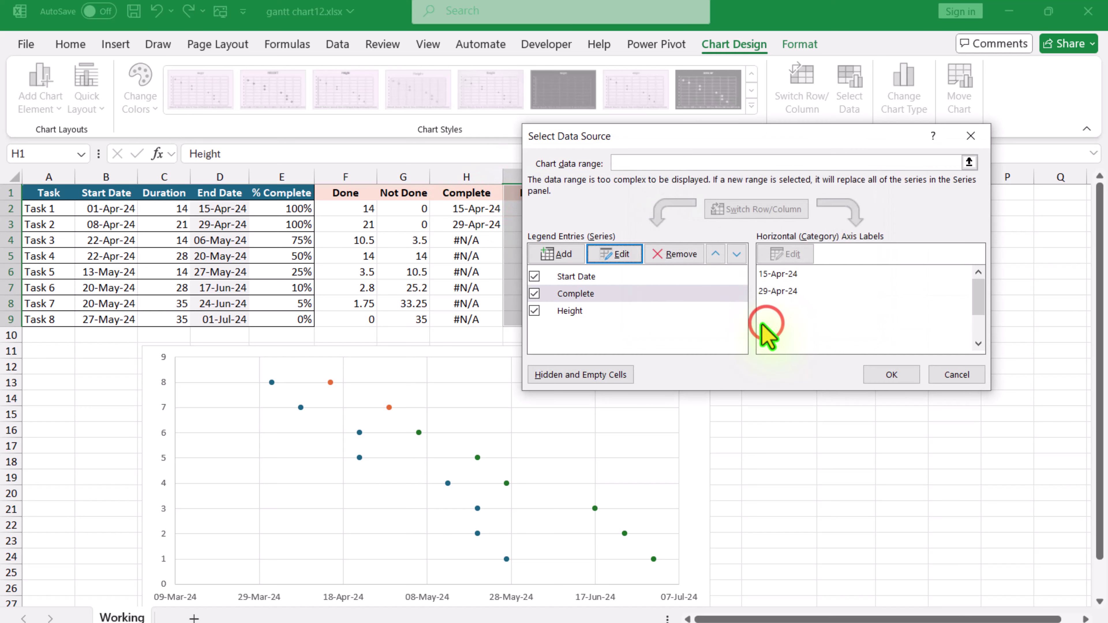
Step: Link the third chart series' name to the Incomplete header in I1 and apply the data source changes
left_click(614, 254)
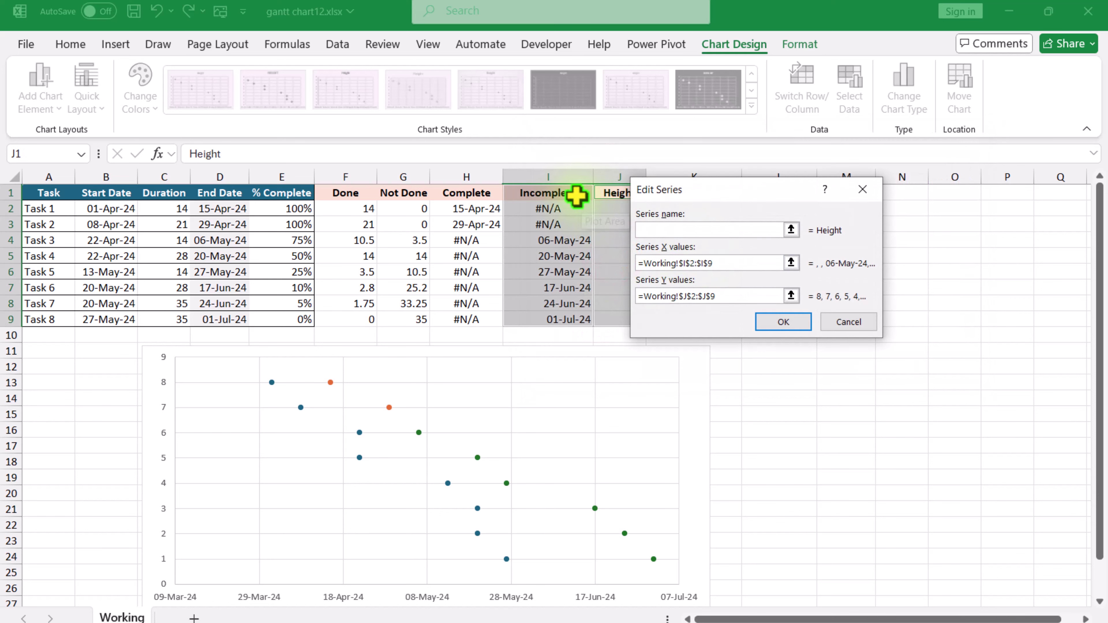
left_click(575, 196)
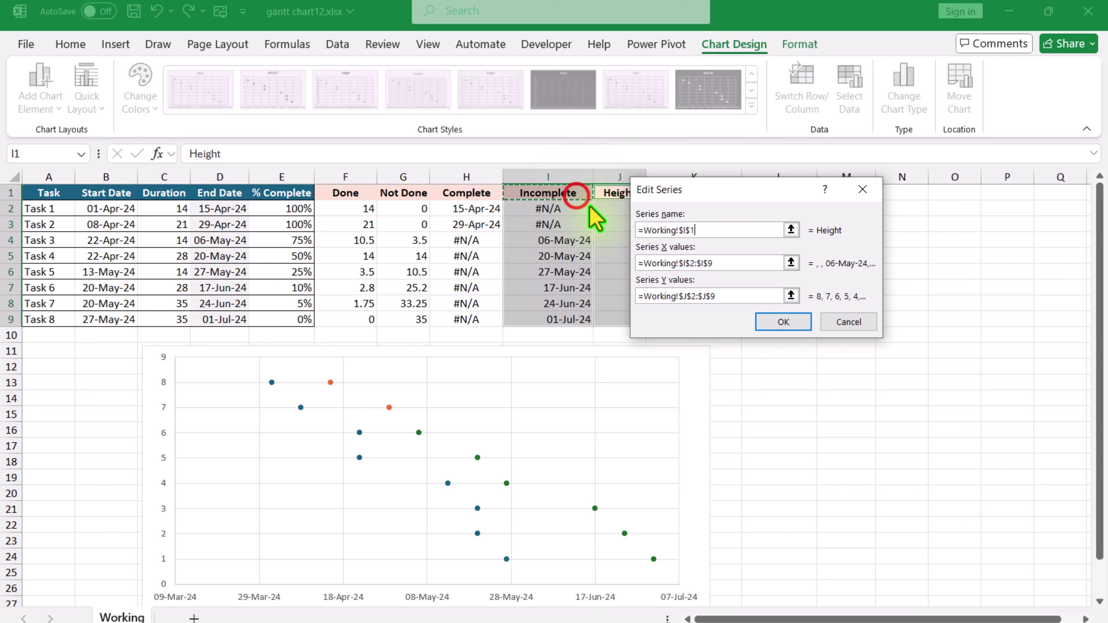
left_click(761, 322)
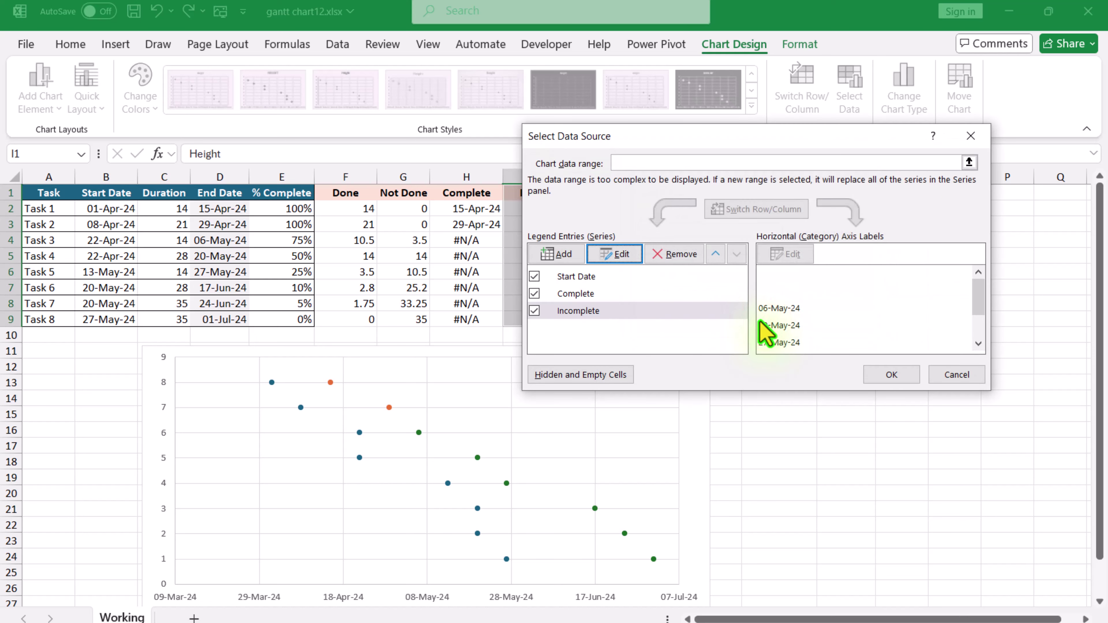
left_click(891, 374)
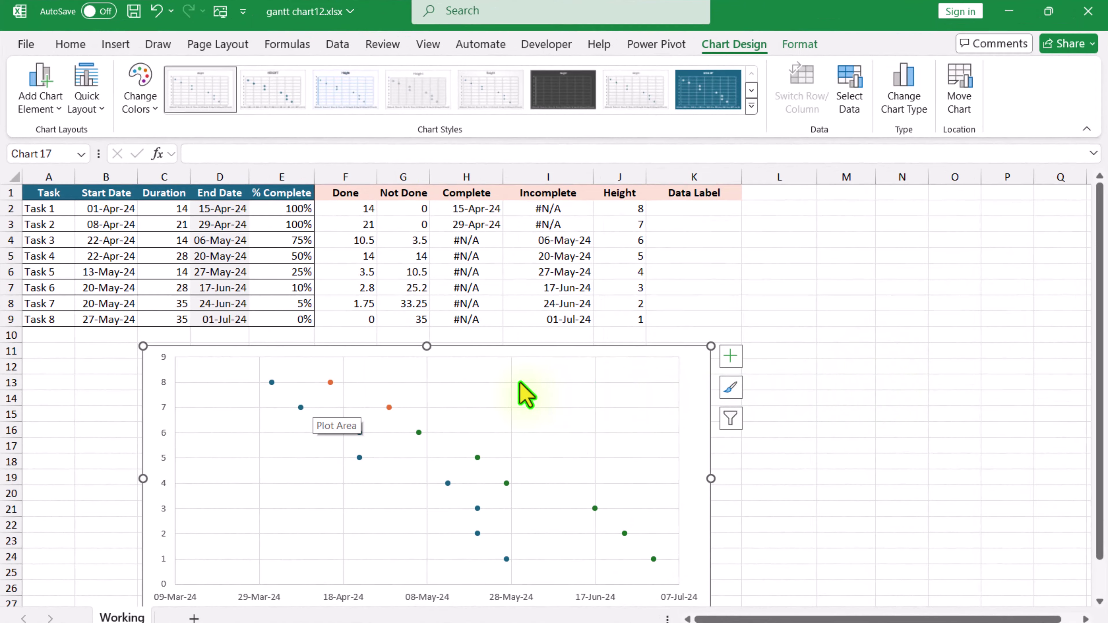
Step: Add error bars to the Start Date series and the Incomplete series of the chart
left_click(271, 383)
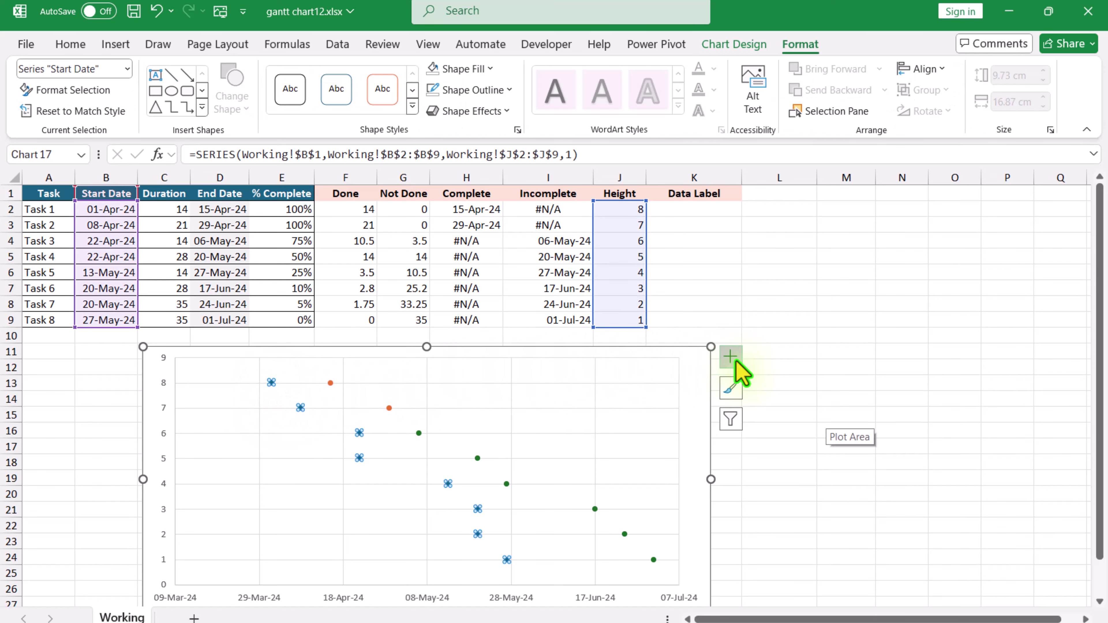
left_click(731, 358)
left_click(766, 442)
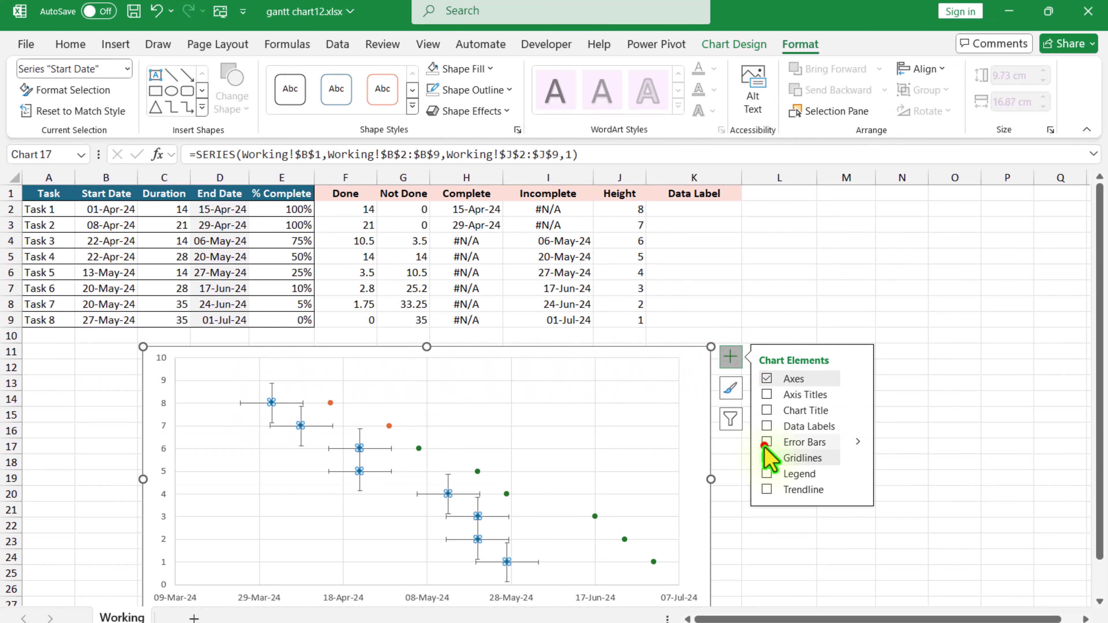
left_click(419, 447)
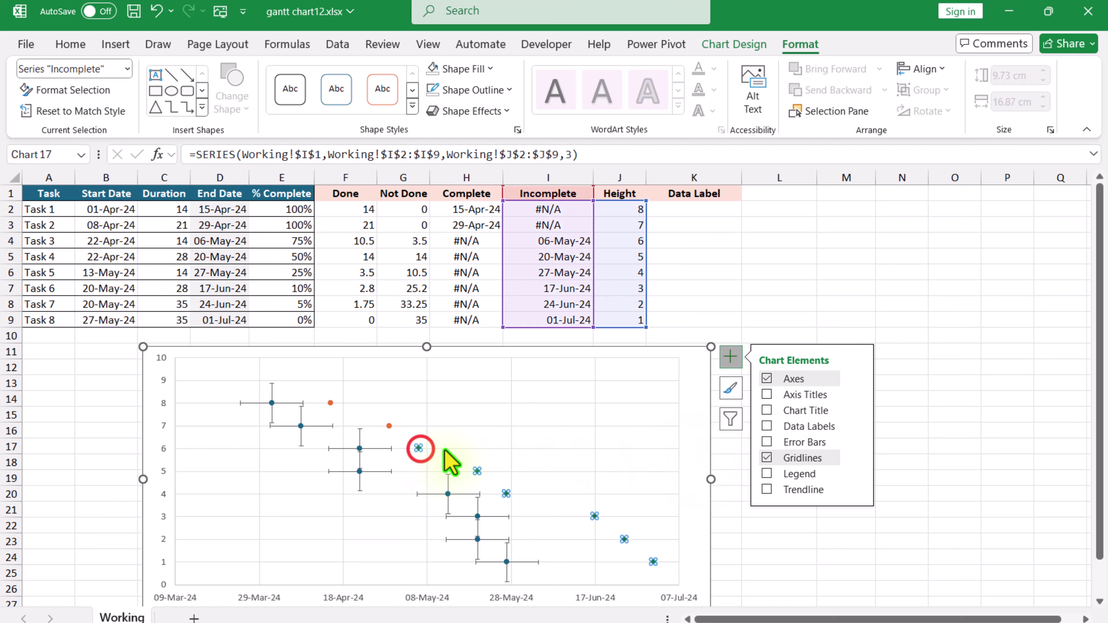
left_click(768, 442)
Step: Delete the vertical error bars from both the Incomplete and Start Date series
key("Delete")
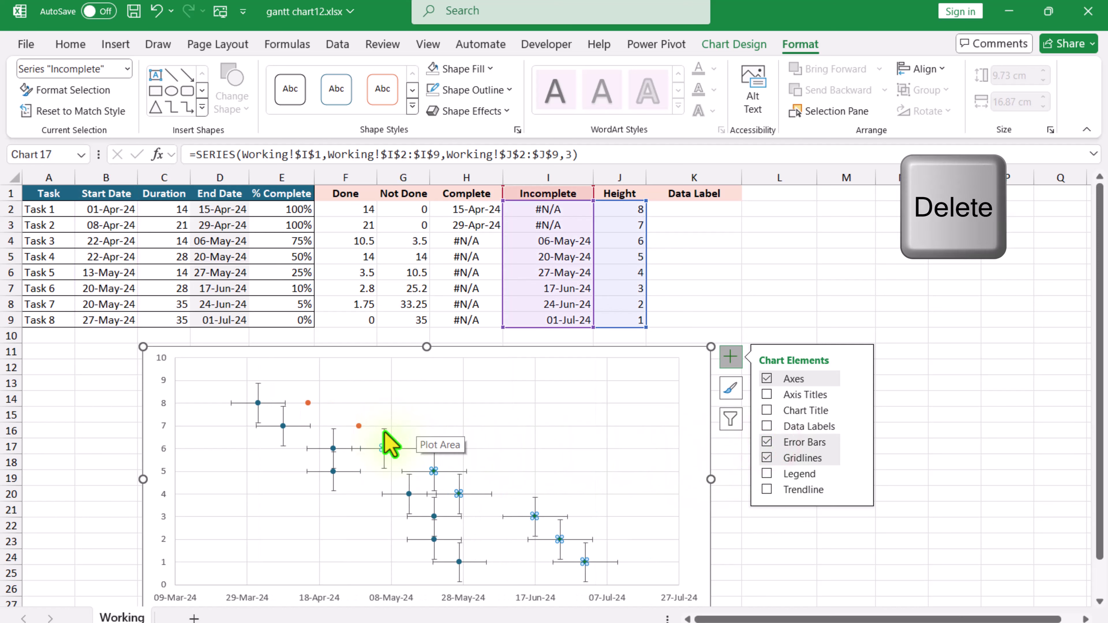
left_click(384, 431)
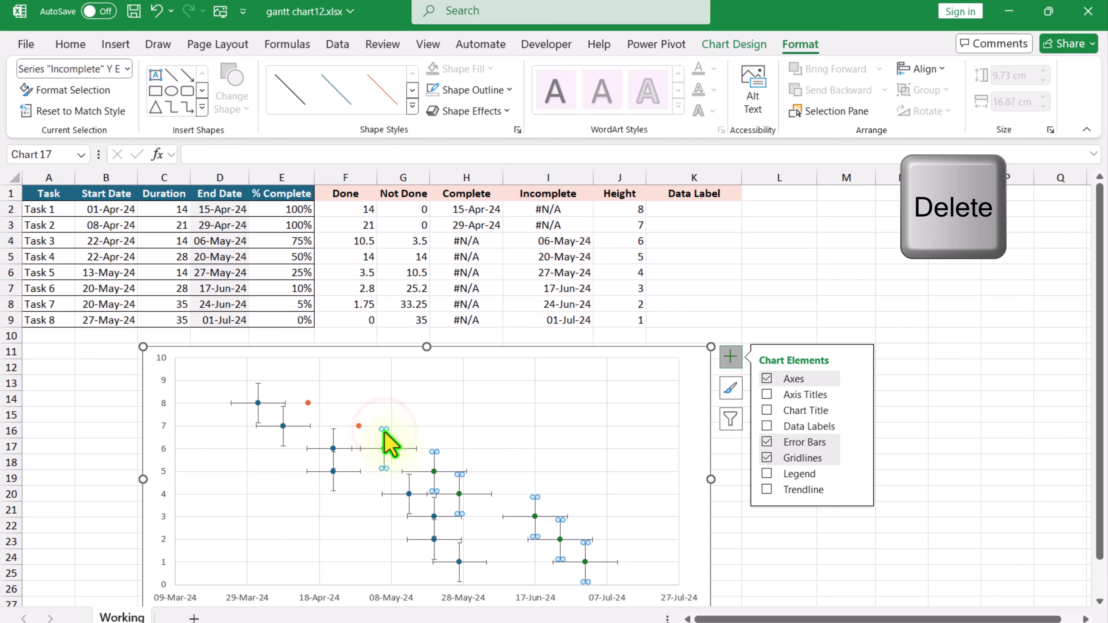
key("Delete")
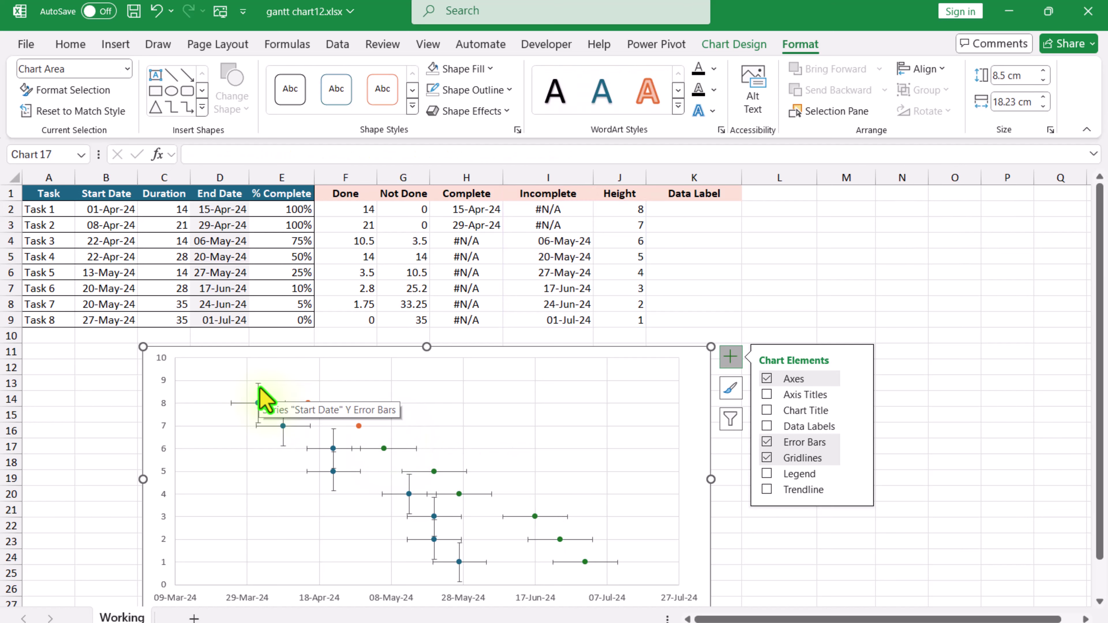
left_click(260, 387)
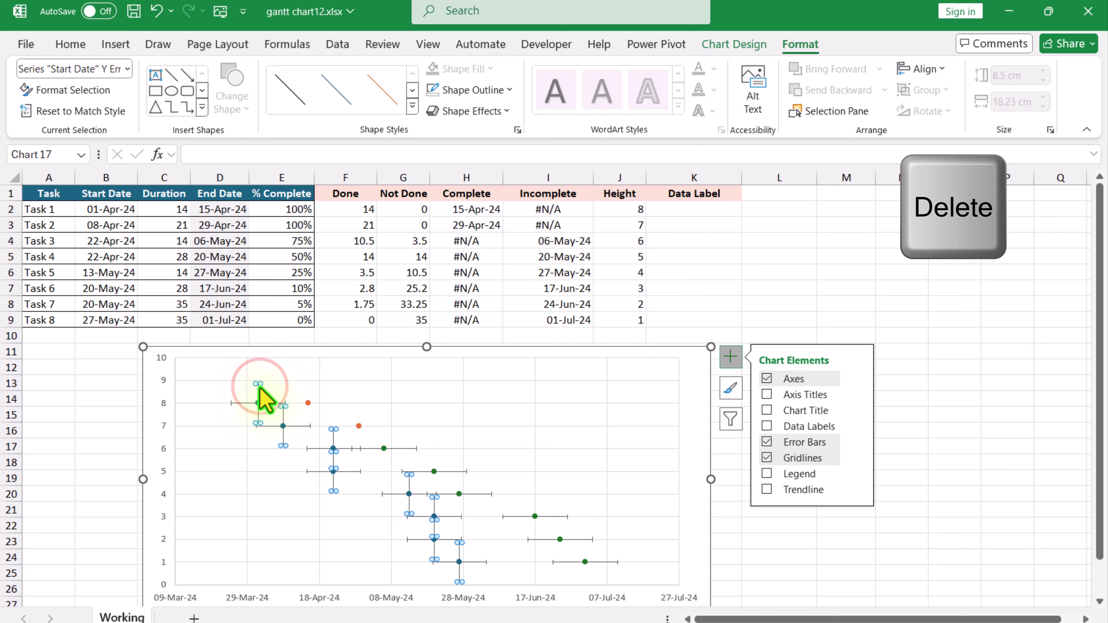
key("Delete")
left_click(256, 385)
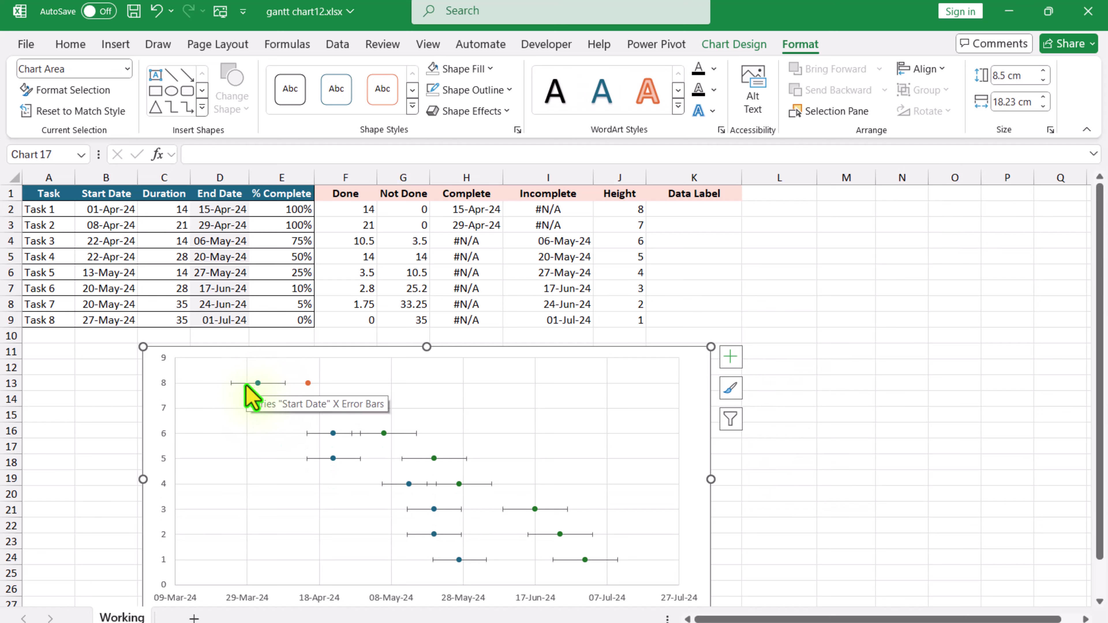
Step: Format the Start Date horizontal error bars with no cap and custom amounts: positive from Done values F2:F9, negative 0
left_click(246, 385)
right_click(247, 385)
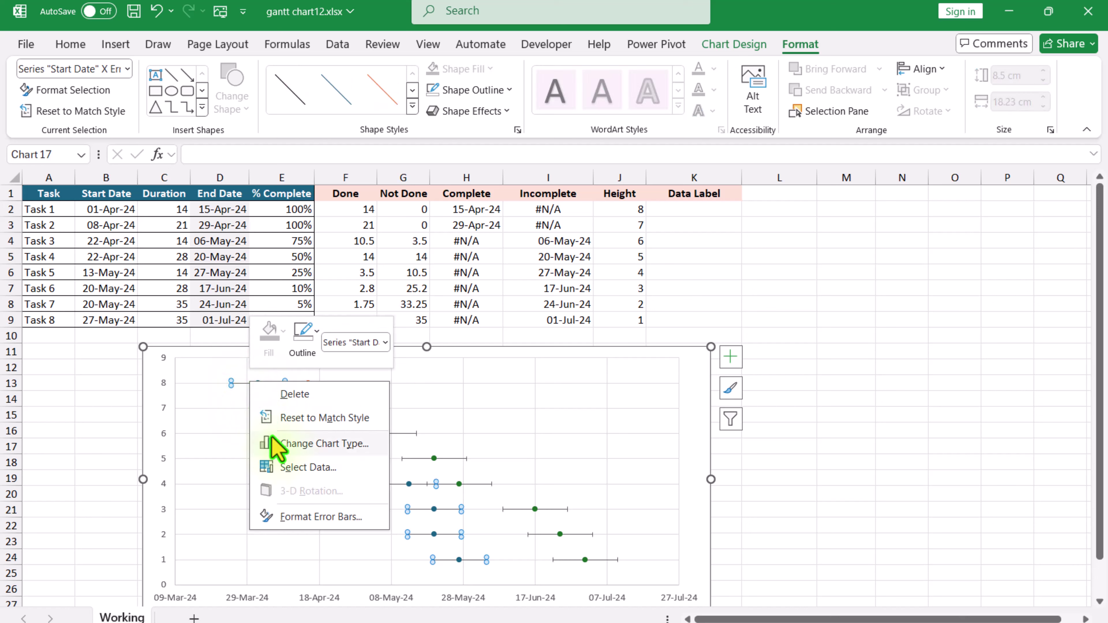
left_click(305, 516)
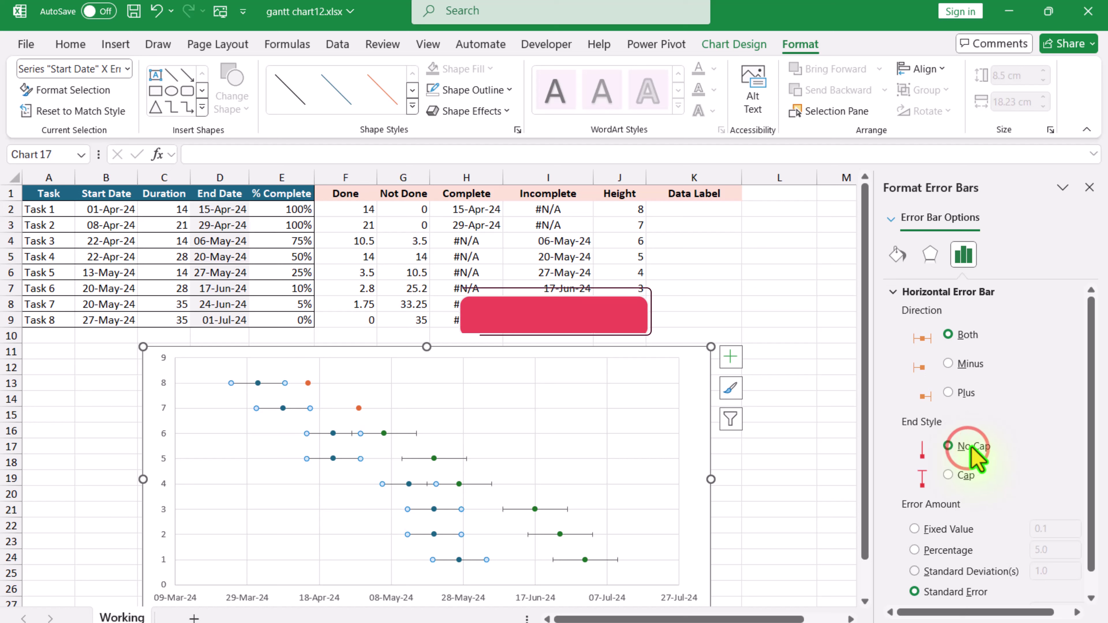
scroll(1016, 430, "down", 1)
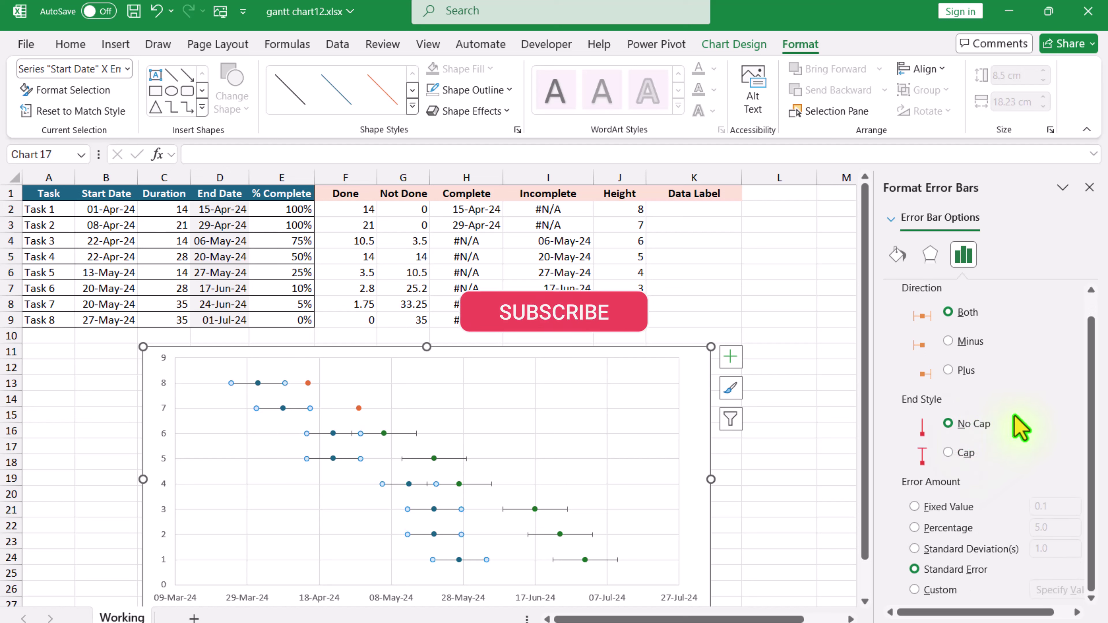
left_click(949, 589)
left_click(1064, 590)
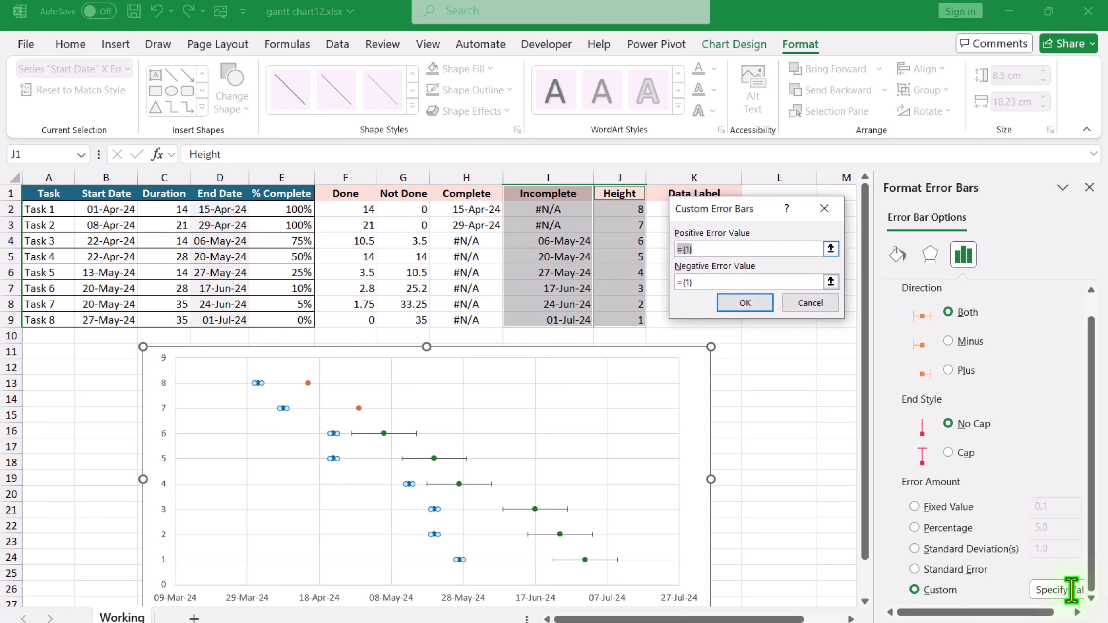
left_click_drag(366, 209, 354, 321)
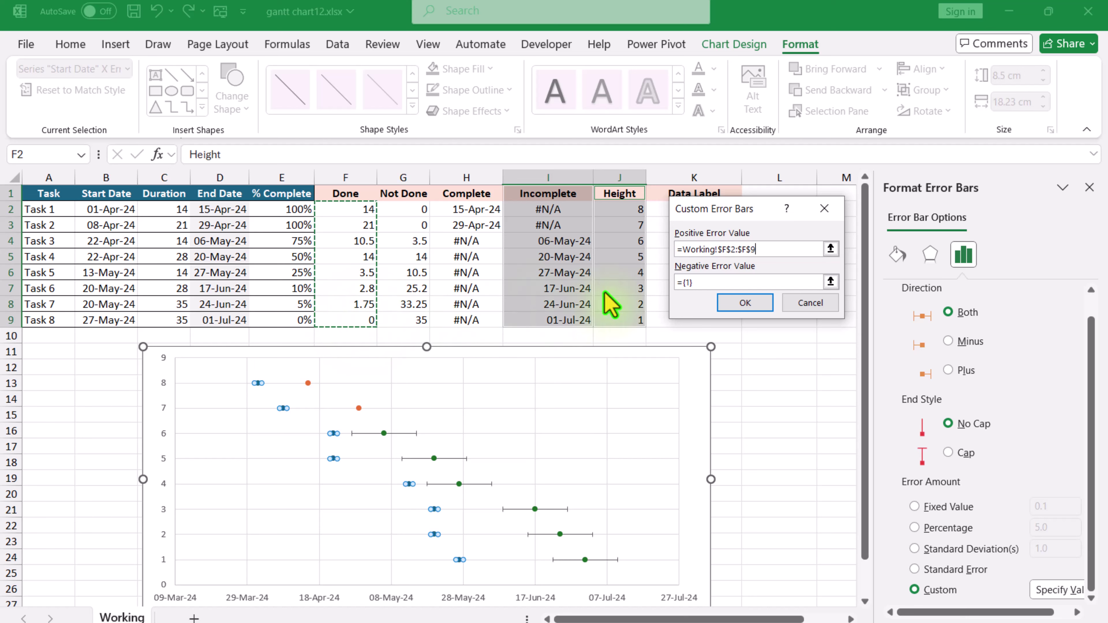
left_click_drag(707, 281, 666, 284)
type("0")
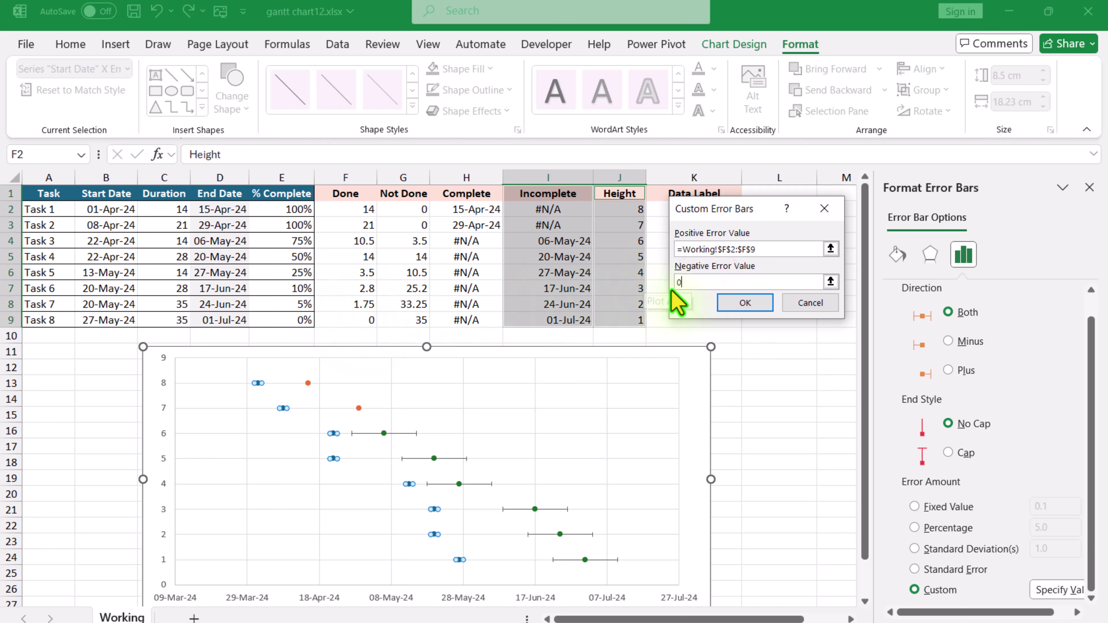
left_click(744, 302)
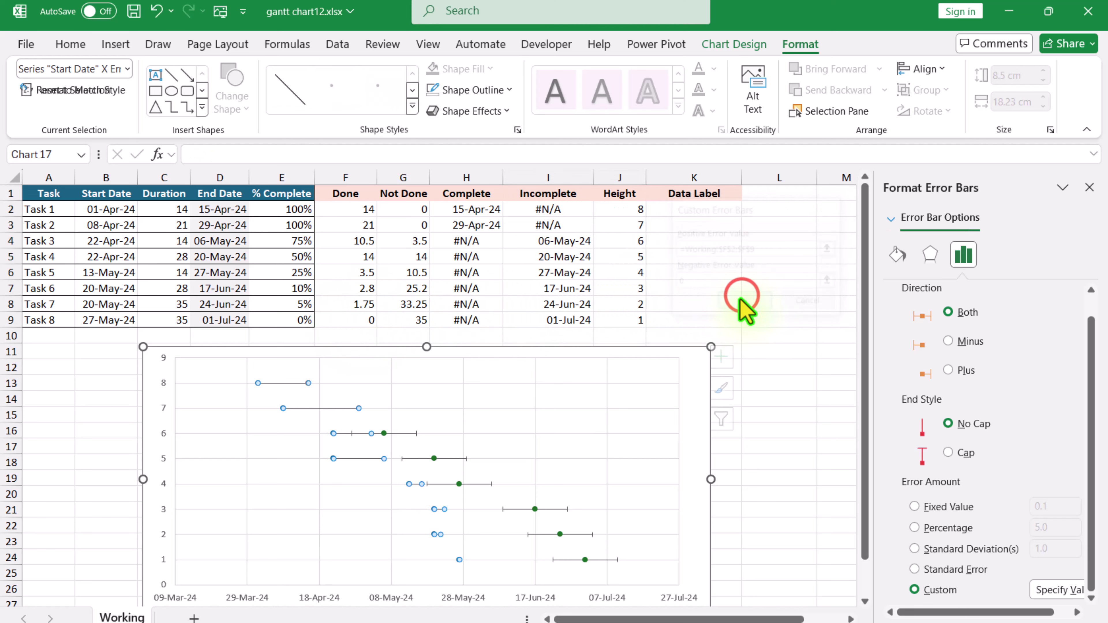
Step: Format the Incomplete horizontal error bars with no cap and custom amounts: positive 0, negative from Not Done values G2:G9
left_click(560, 509)
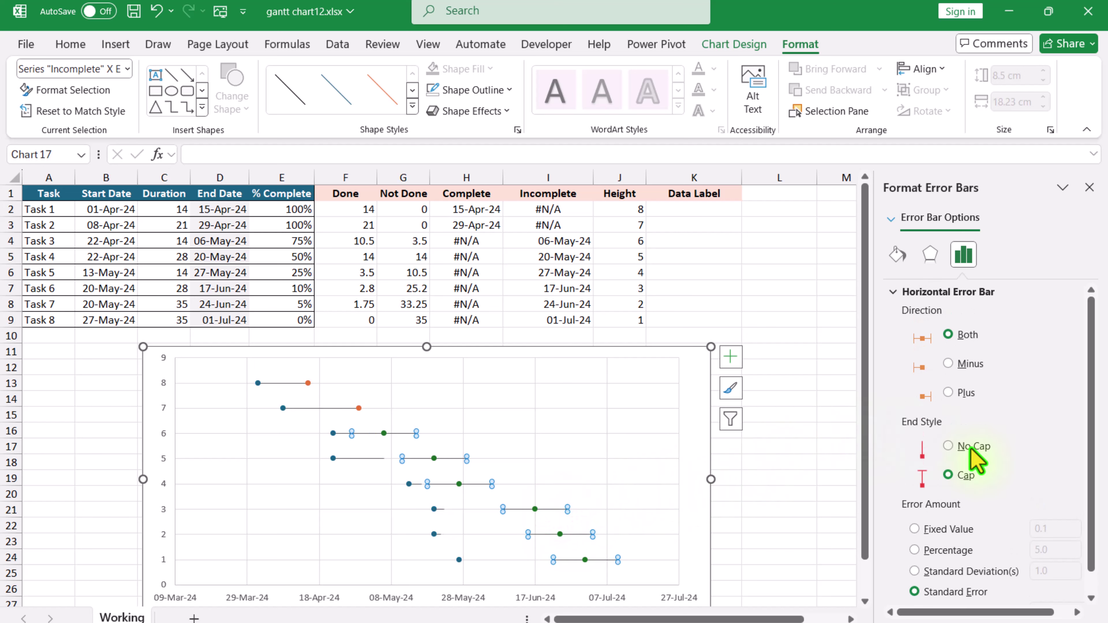
scroll(987, 507, "down", 1)
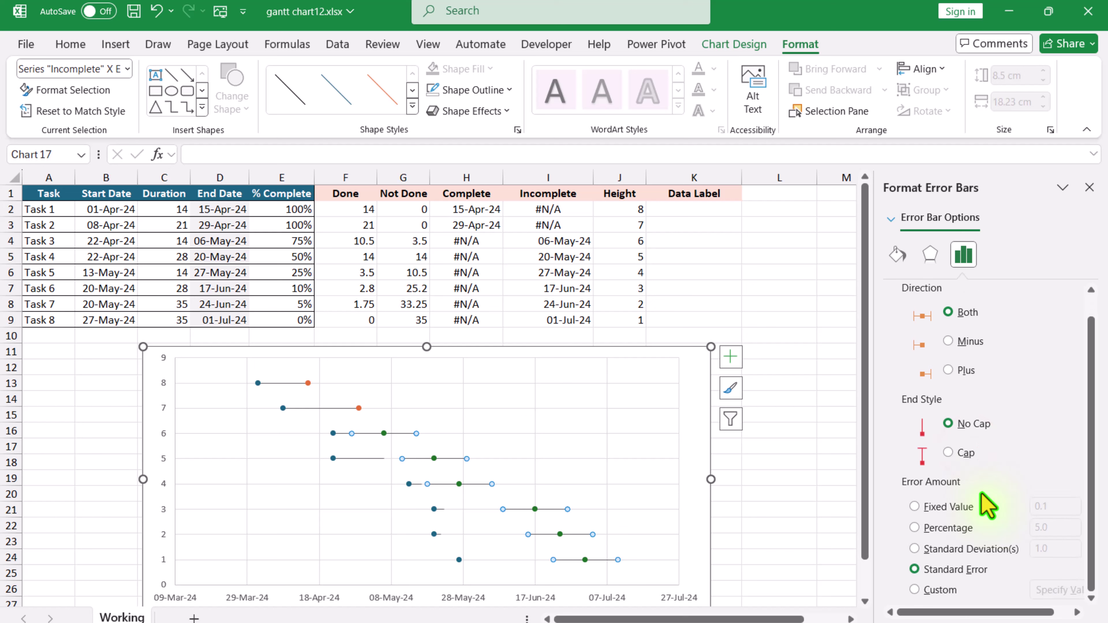
left_click(940, 590)
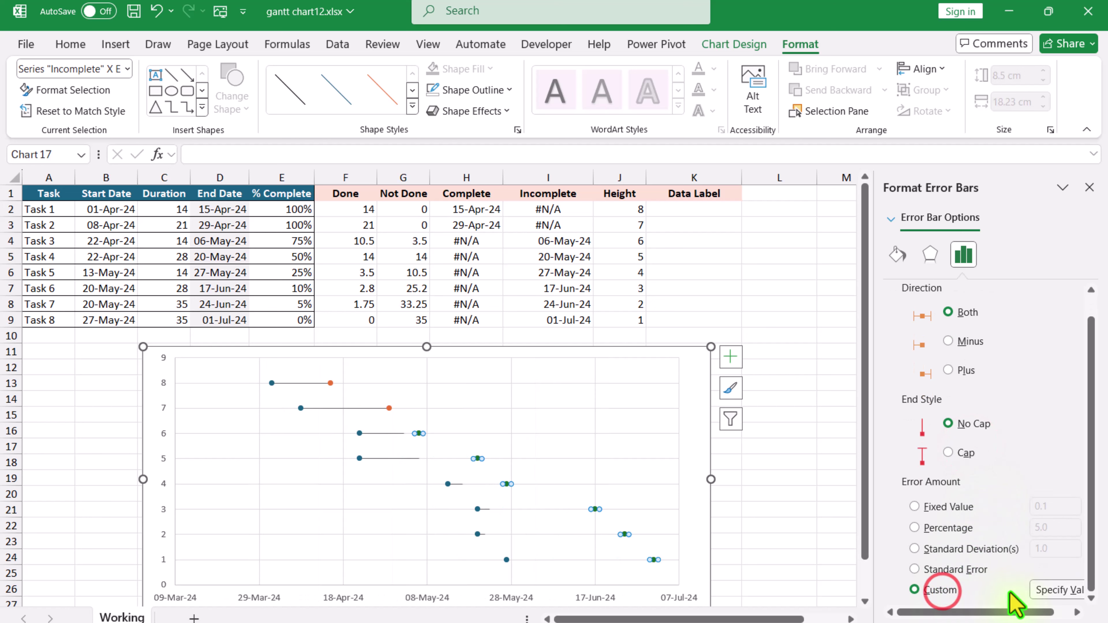
left_click(1046, 590)
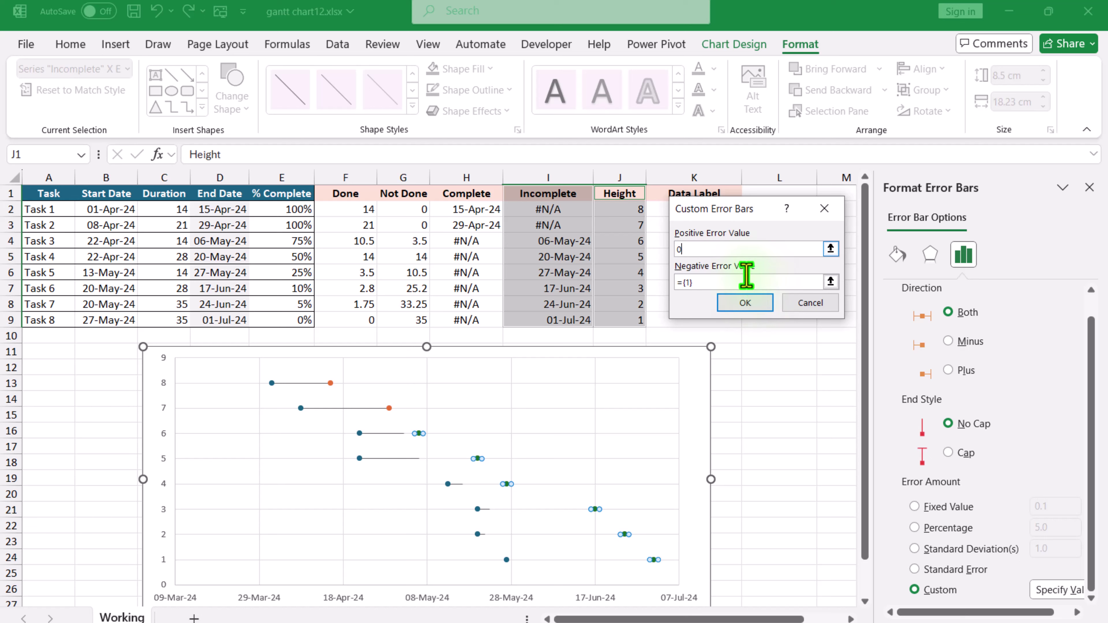
key("BackSpace")
key("BackSpace")
key("BackSpace")
key("BackSpace")
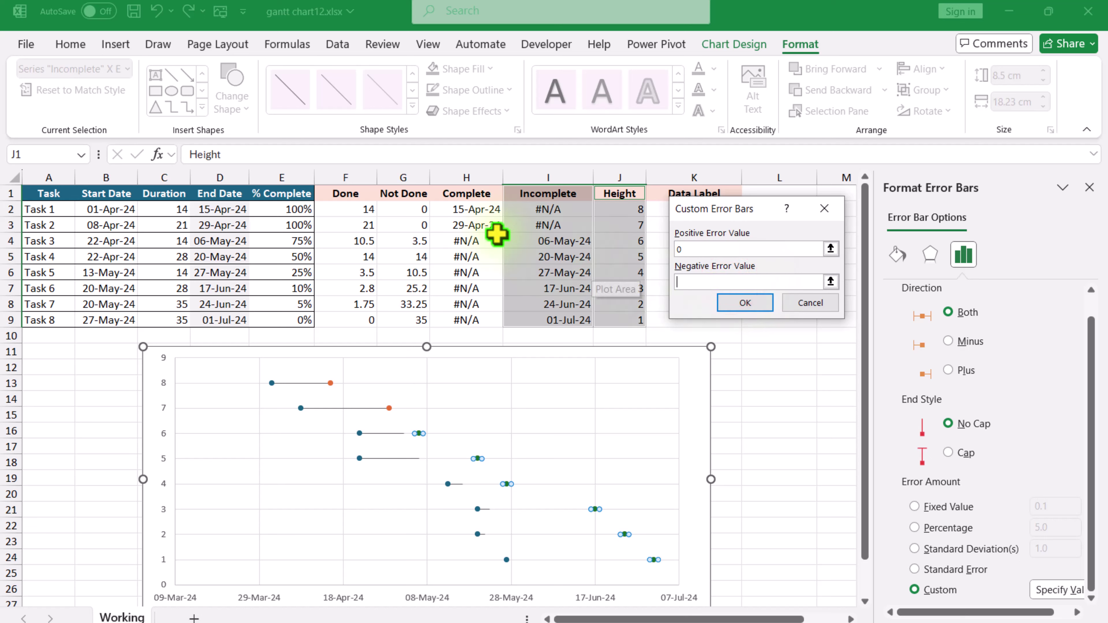
left_click_drag(432, 218, 421, 320)
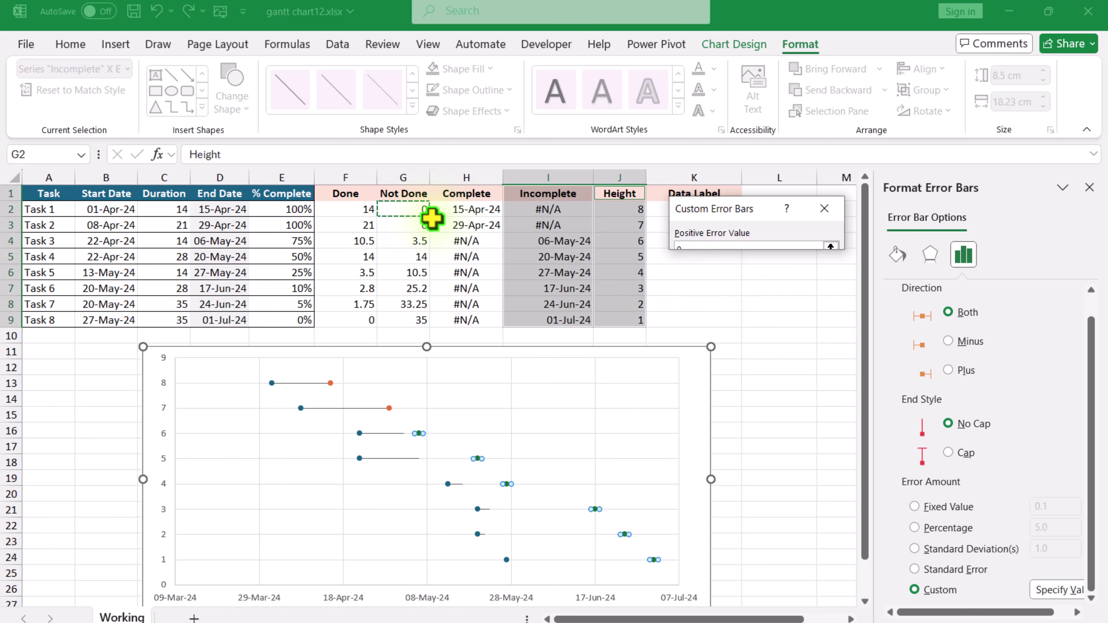
left_click(727, 302)
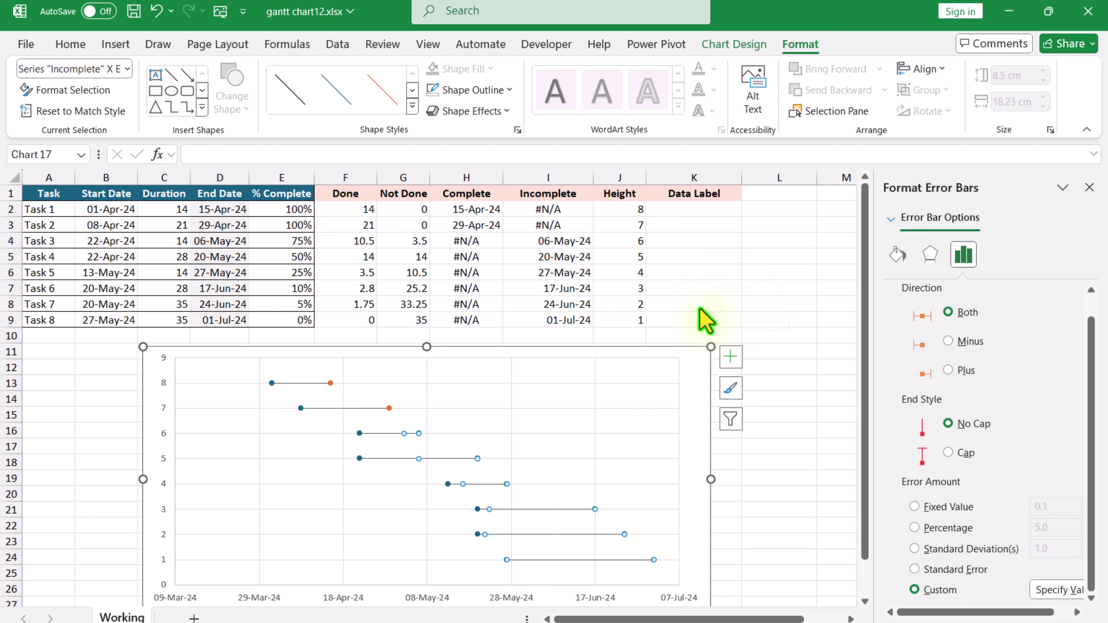
Step: Set the Start Date horizontal error bars to a 20 pt line width and a light blue color
left_click(291, 383)
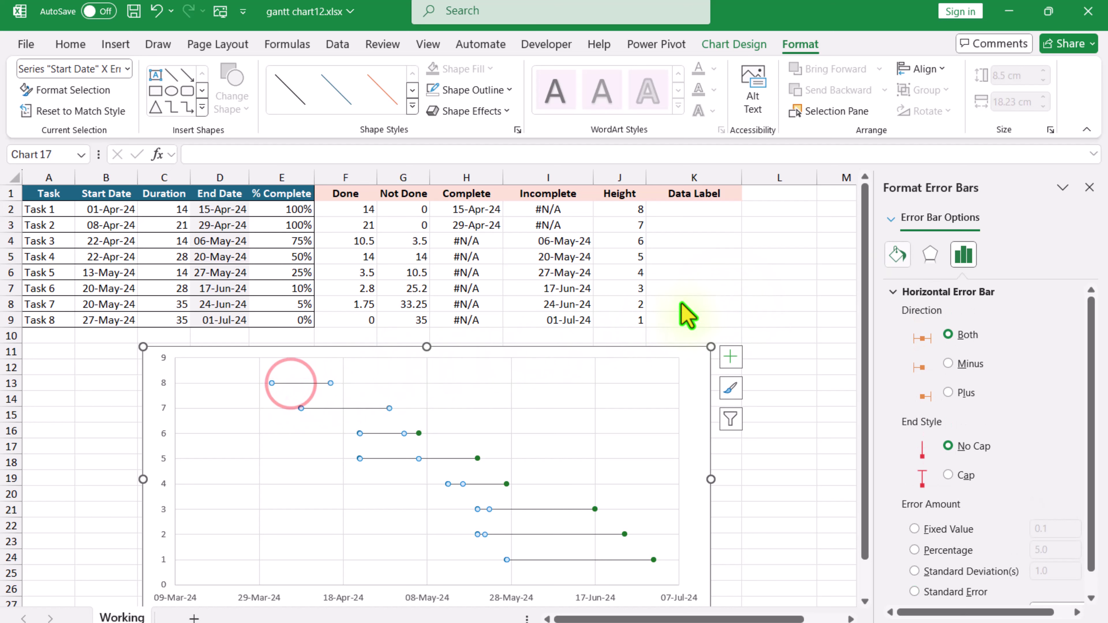
left_click(896, 255)
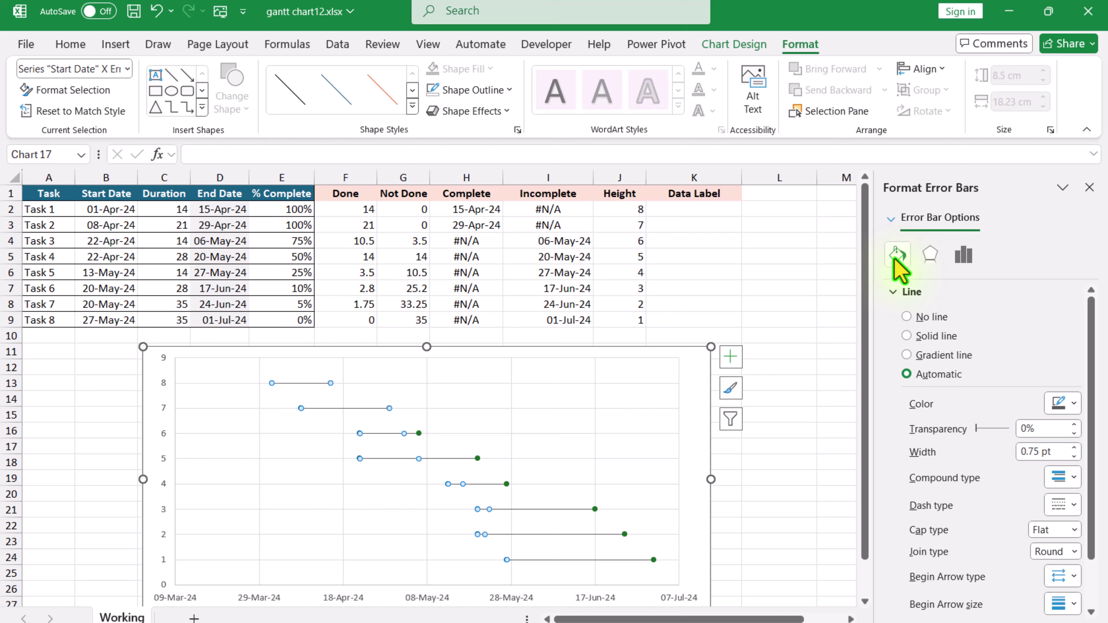
triple_click(1055, 452)
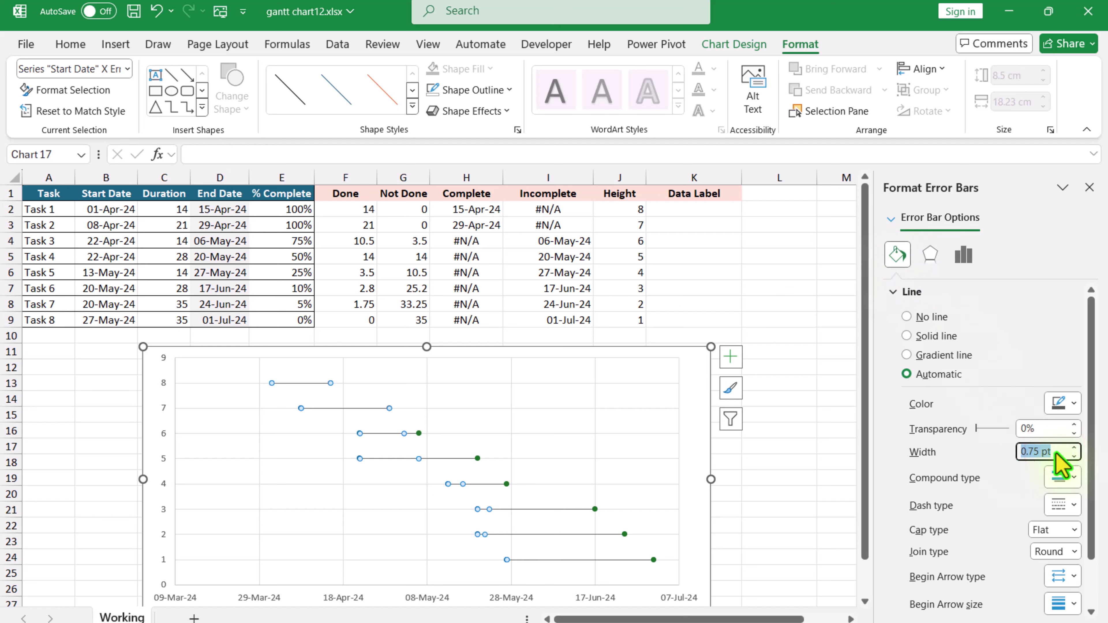
type("20")
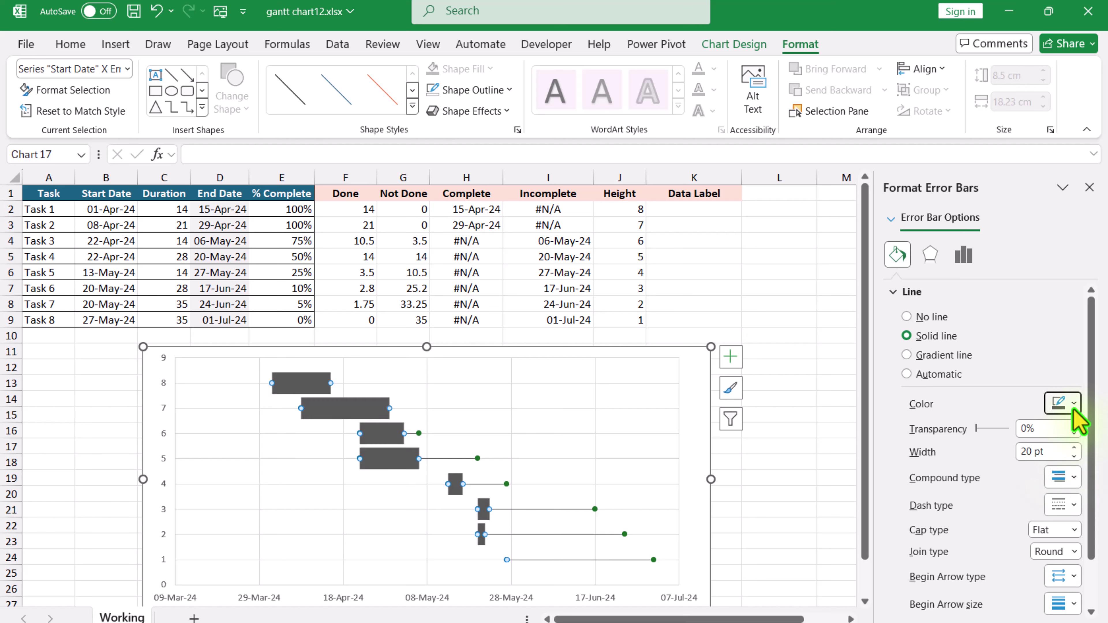
left_click(1064, 404)
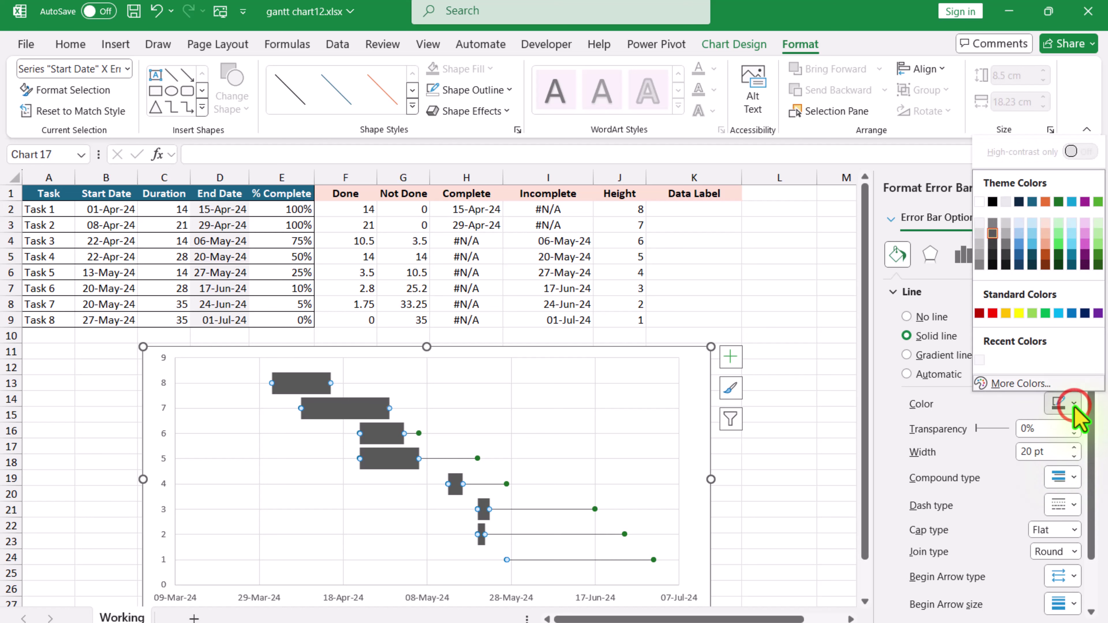
left_click(1030, 236)
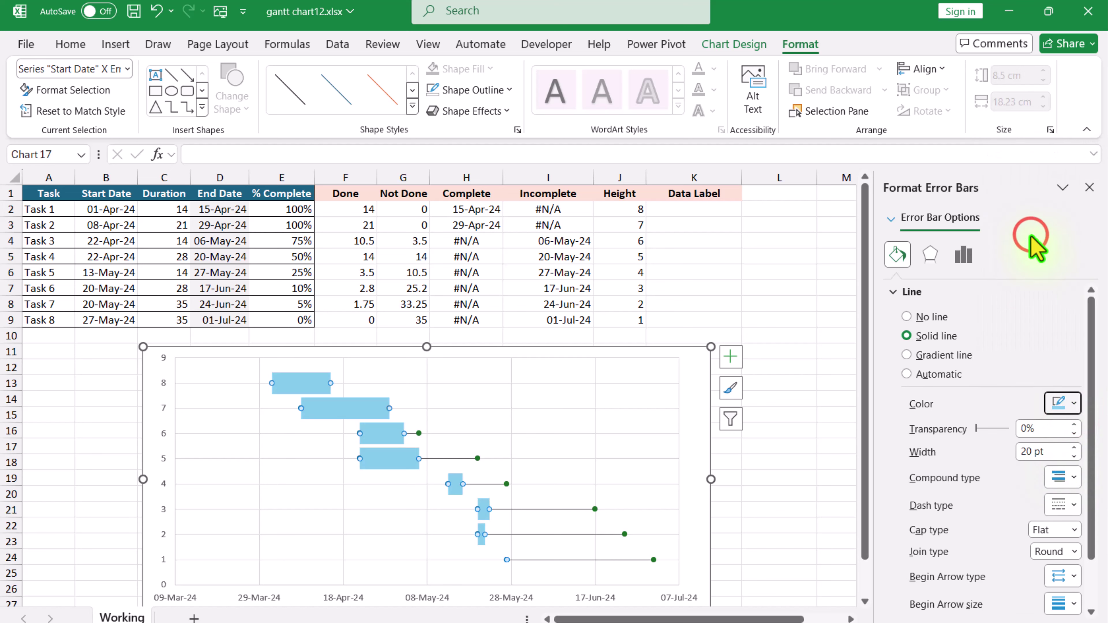
Step: Set the Incomplete horizontal error bars to a 20 pt line width and a light orange color
left_click(543, 509)
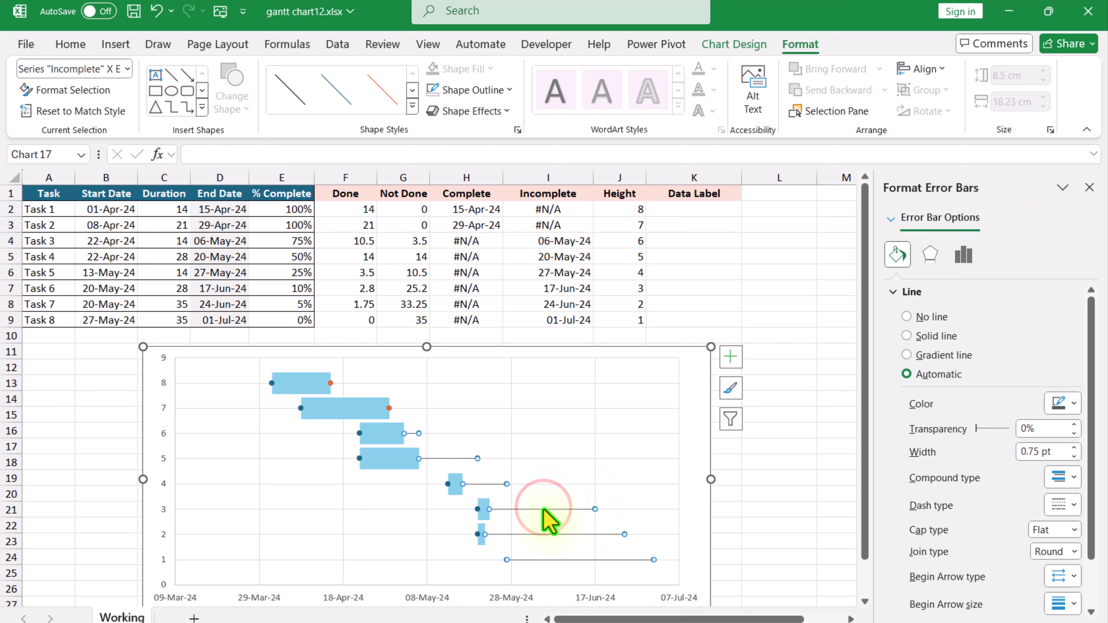
left_click(1057, 451)
type("20")
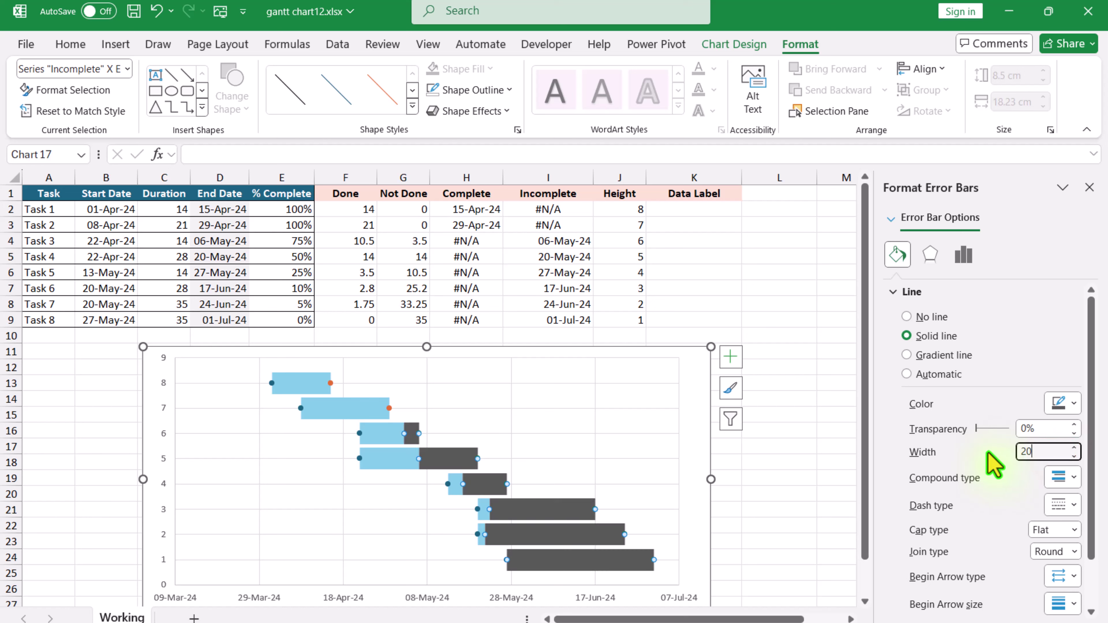
left_click(1062, 402)
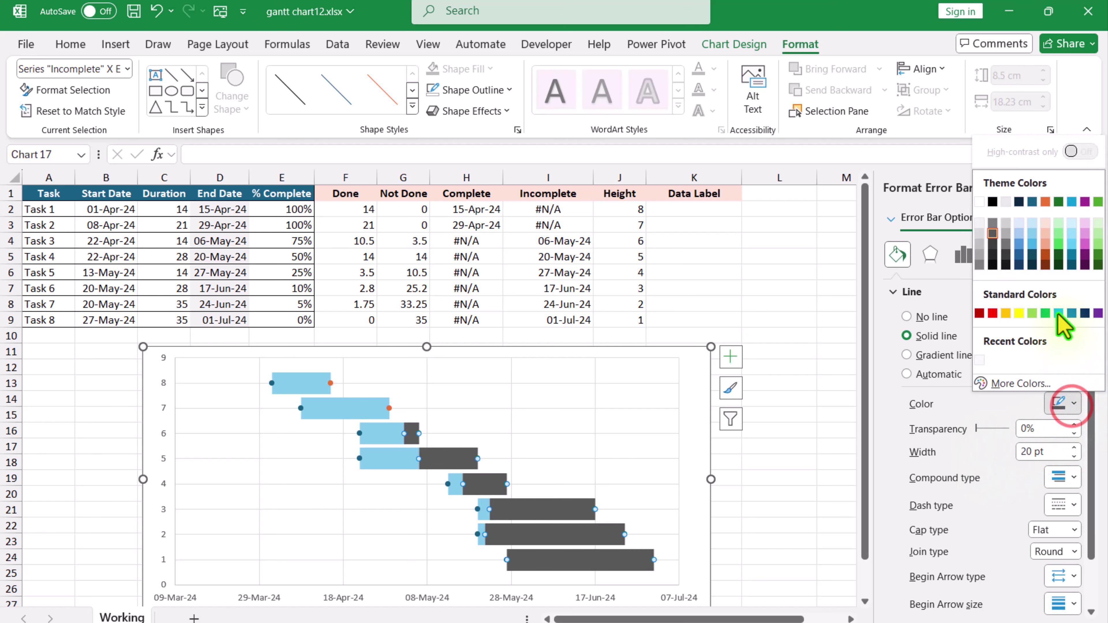
left_click(1046, 235)
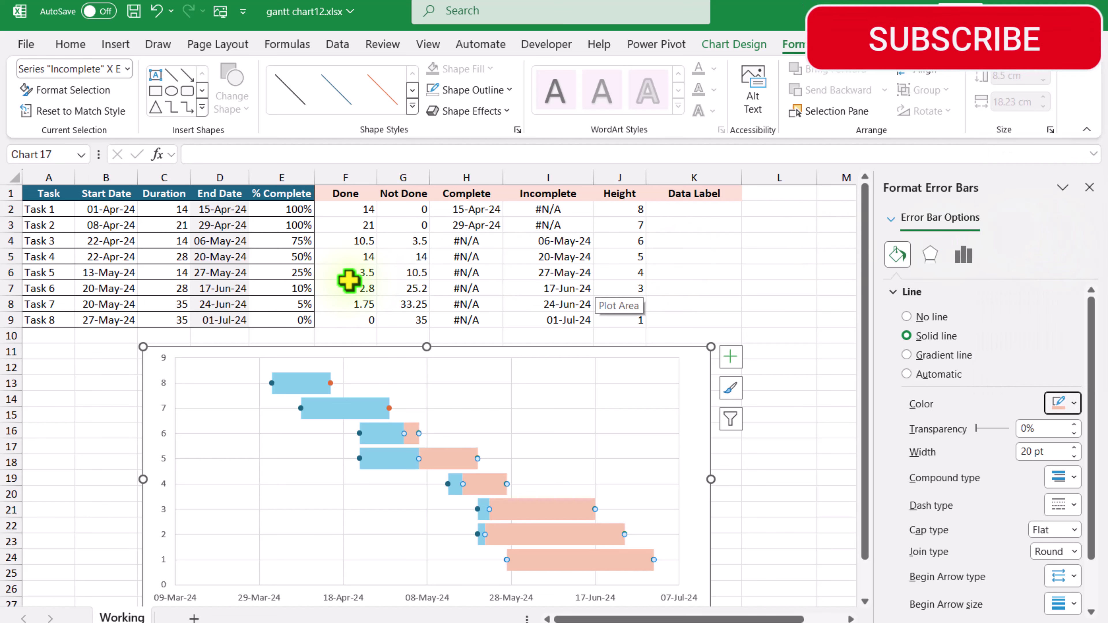
Step: Give the Complete series built-in diamond markers at size 20
left_click(330, 383)
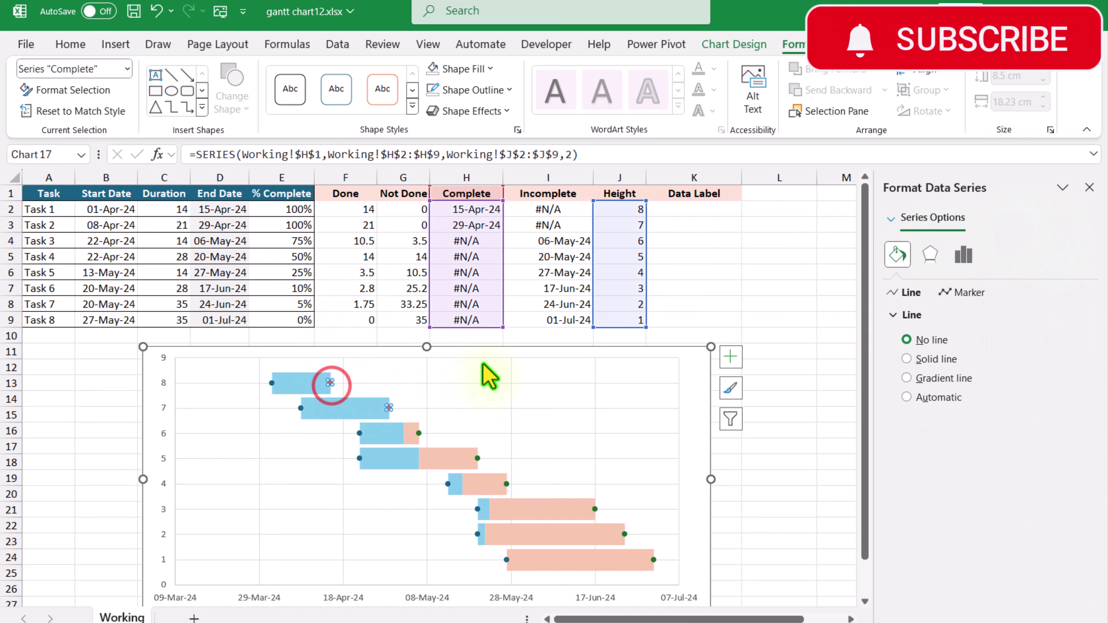
left_click(962, 292)
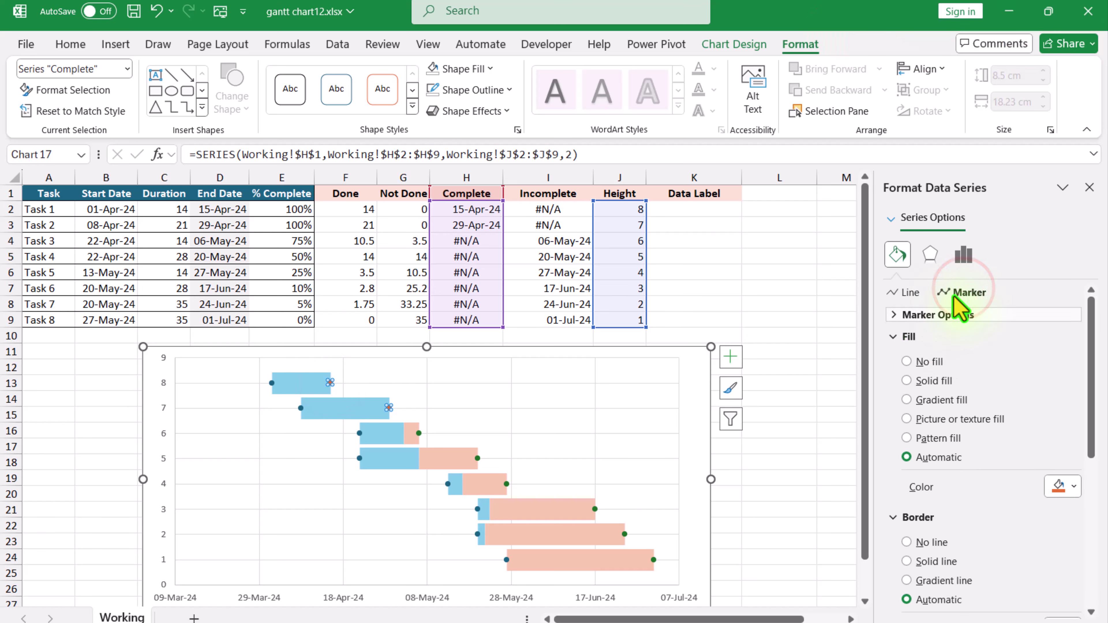
left_click(921, 316)
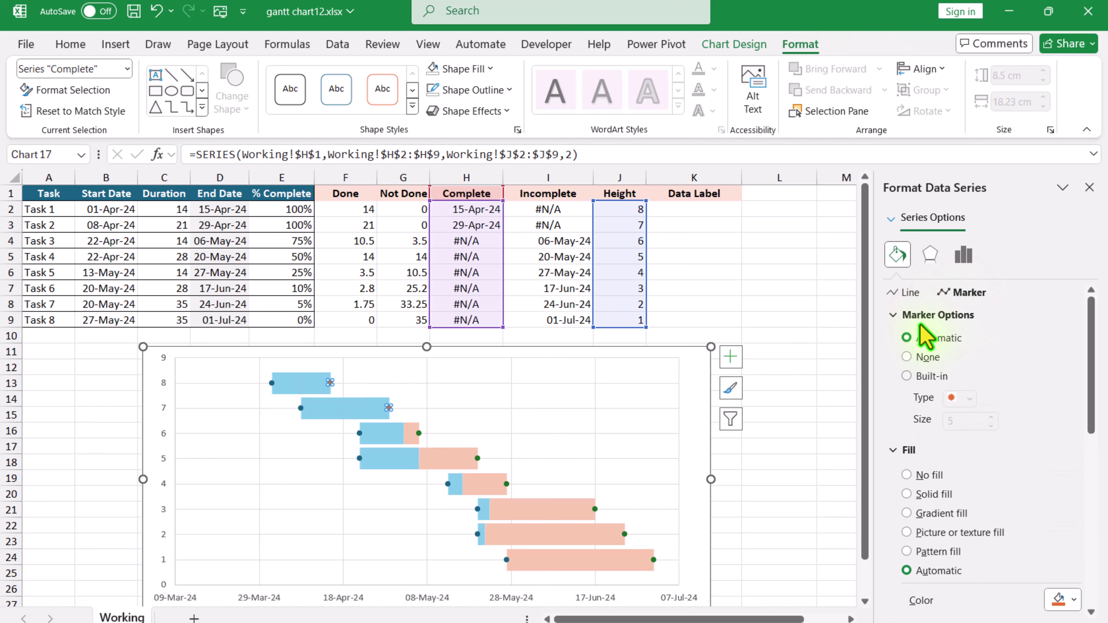
left_click(914, 376)
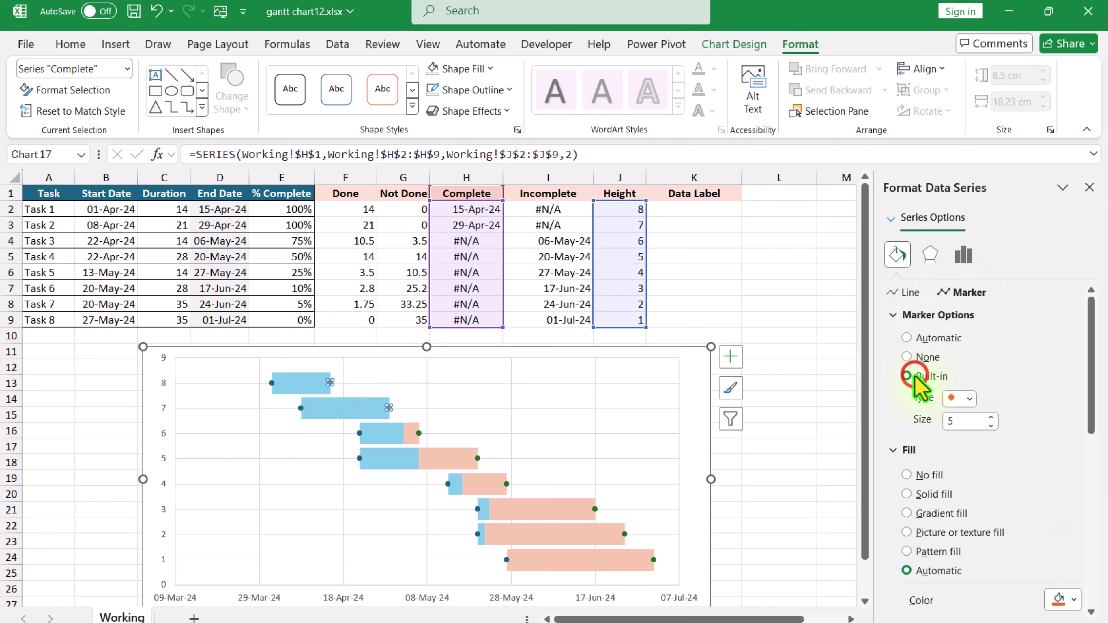
left_click(971, 398)
left_click(964, 434)
left_click(969, 421)
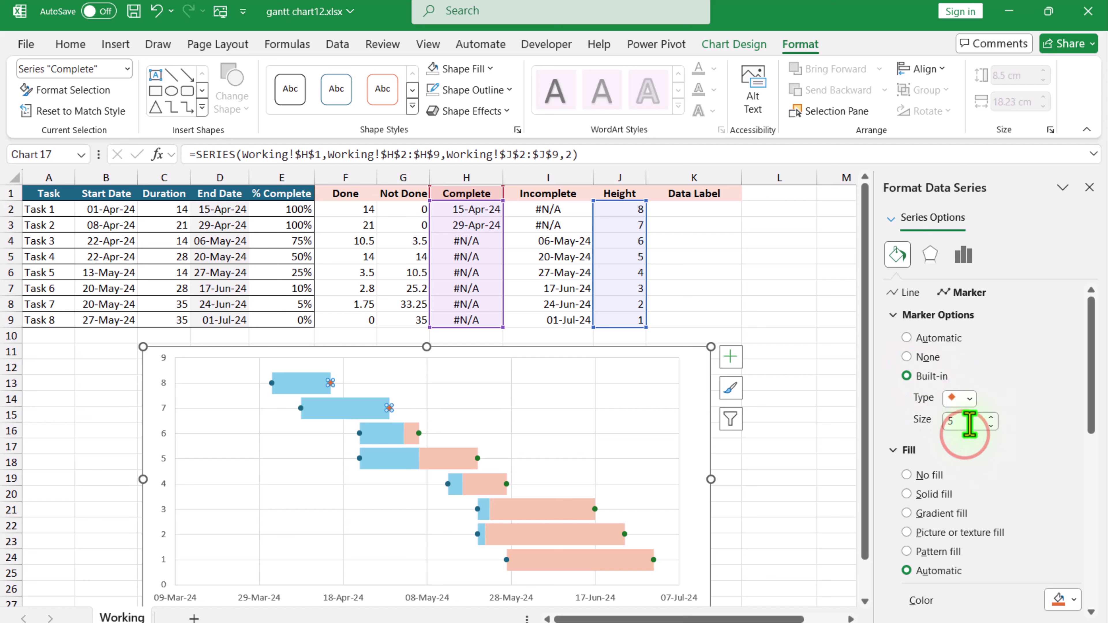
type("20")
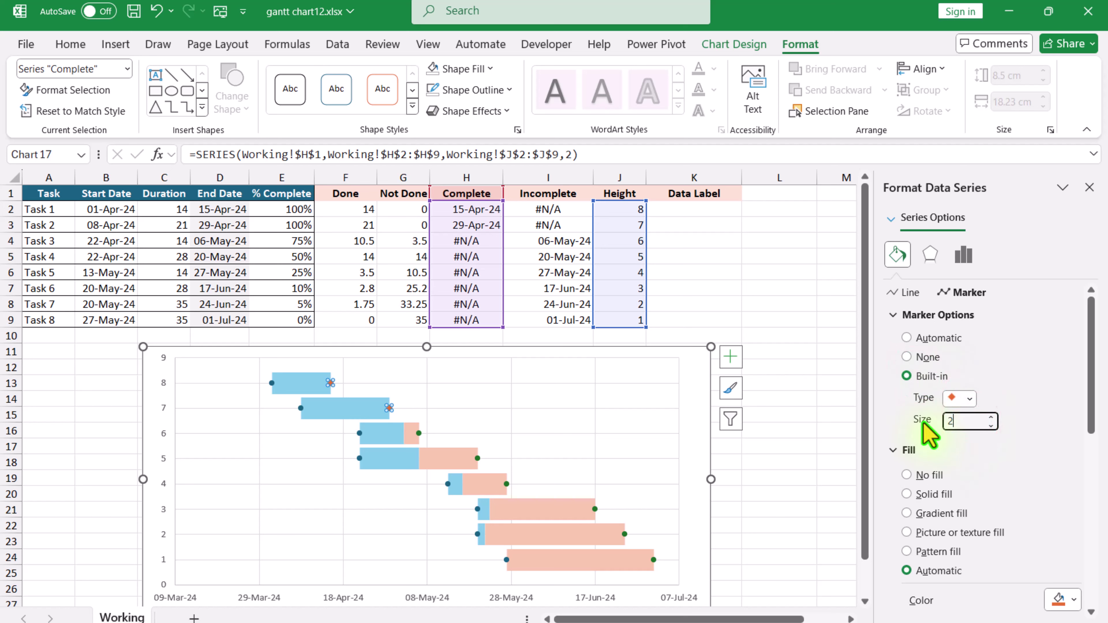
Step: Fill the Complete series markers with solid dark teal and remove their border line
left_click(931, 494)
scroll(1006, 515, "down", 2)
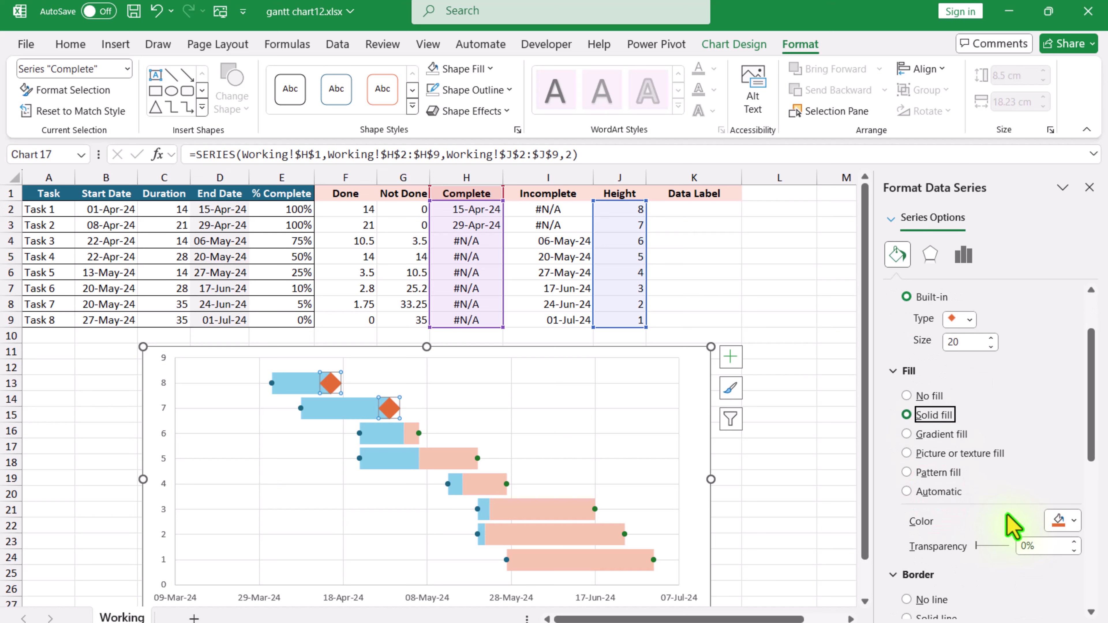
left_click(1066, 522)
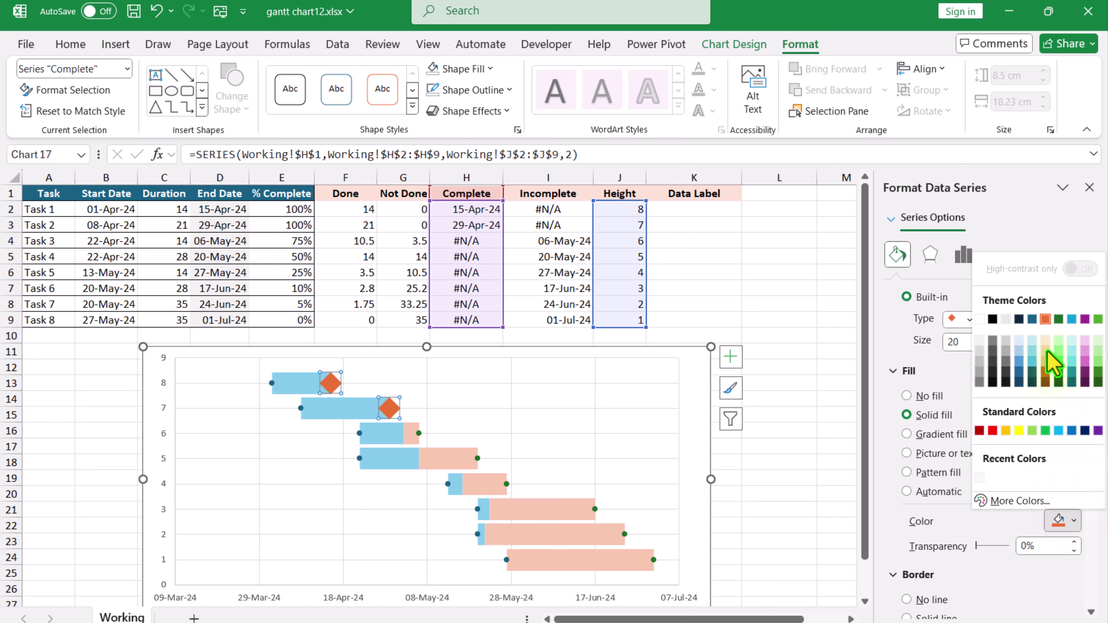
left_click(1032, 319)
scroll(989, 433, "down", 2)
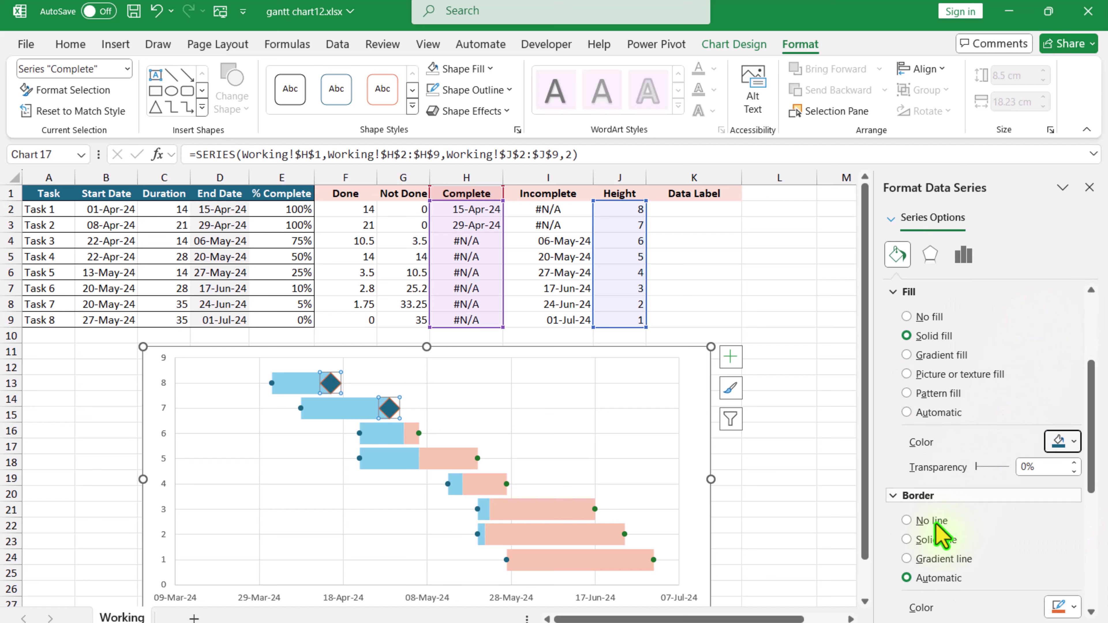
left_click(933, 521)
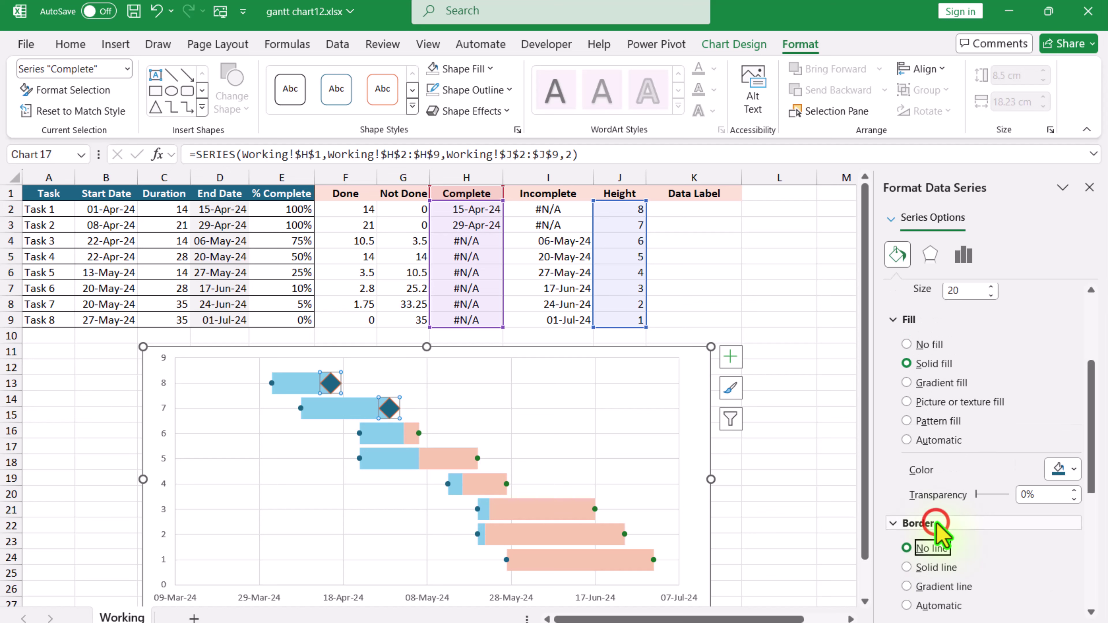
Step: Give the Incomplete series built-in diamond markers at size 20
left_click(419, 434)
left_click(935, 377)
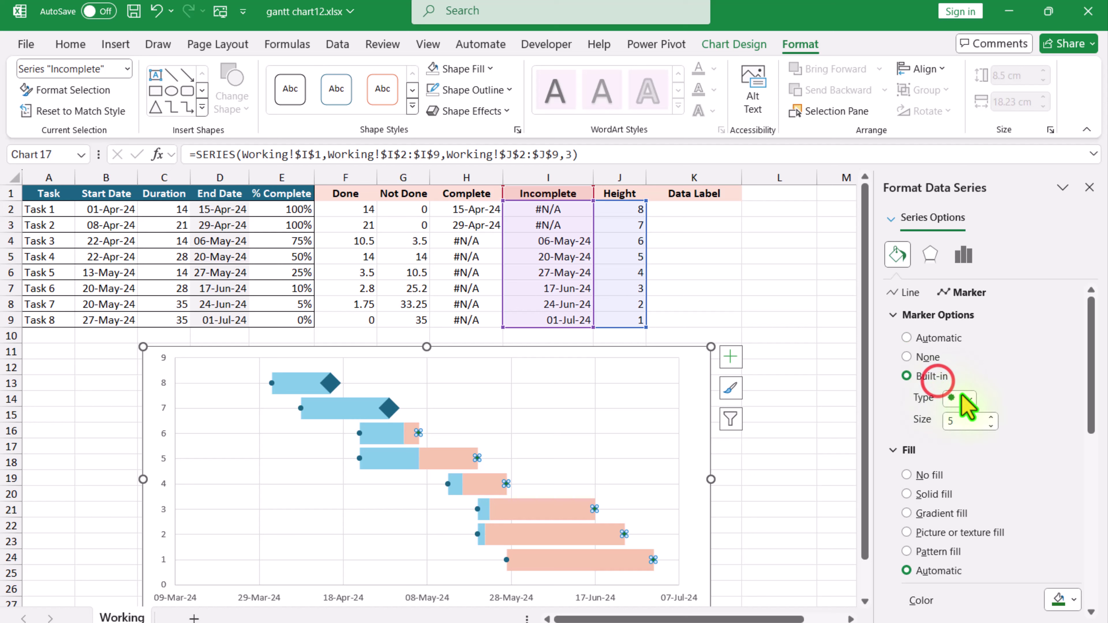
left_click(965, 398)
left_click(969, 425)
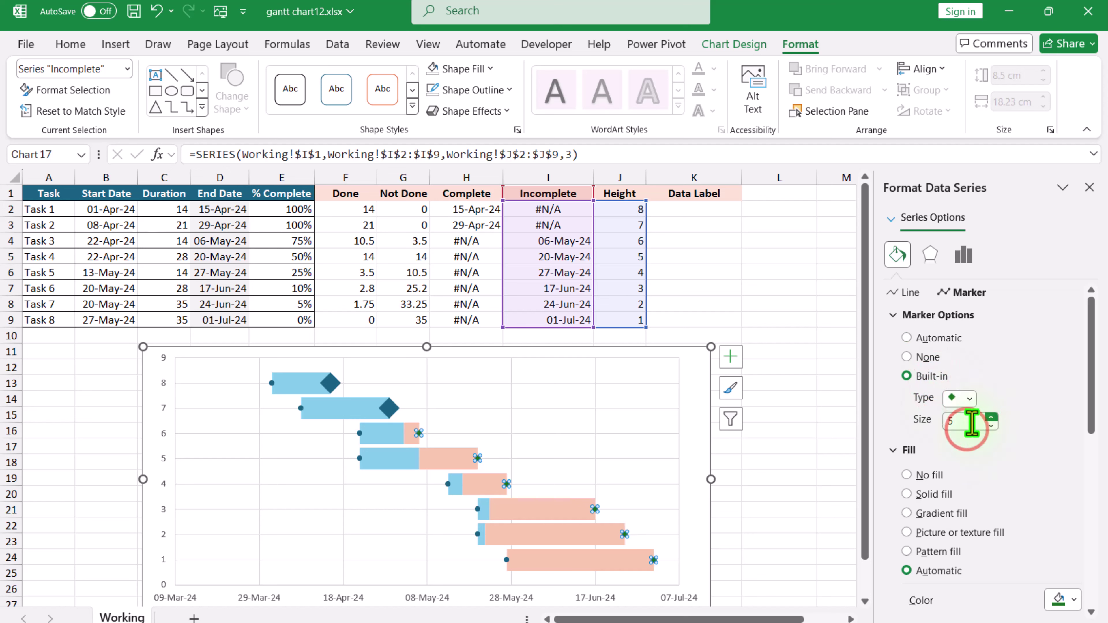
left_click_drag(971, 421, 944, 420)
type("2")
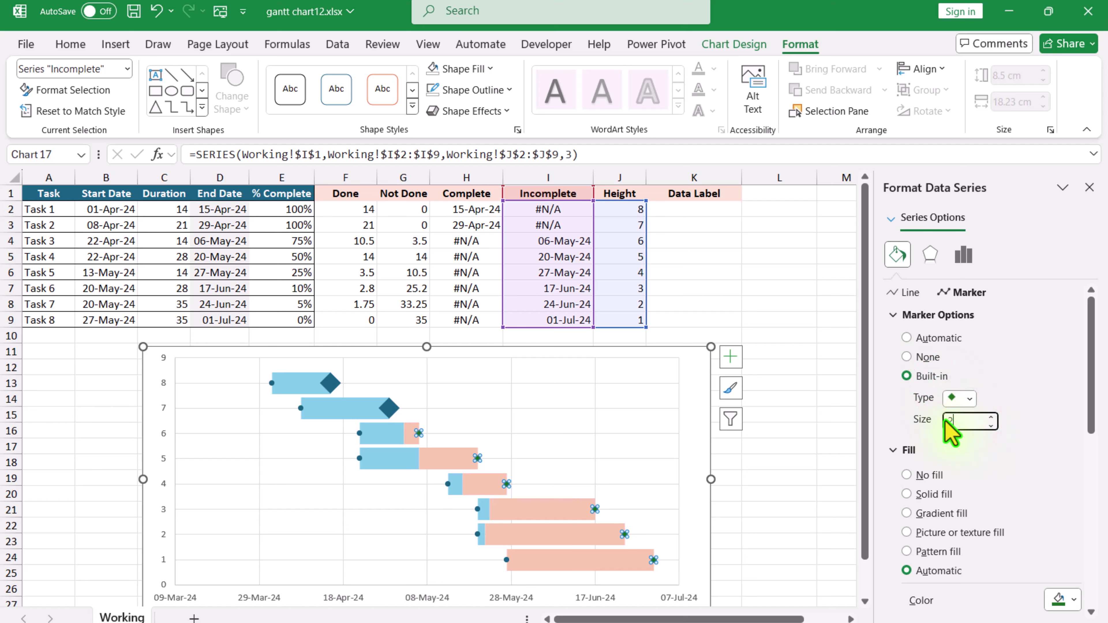
type("0")
Step: Fill the Incomplete series markers with solid orange and remove their border line
left_click(923, 493)
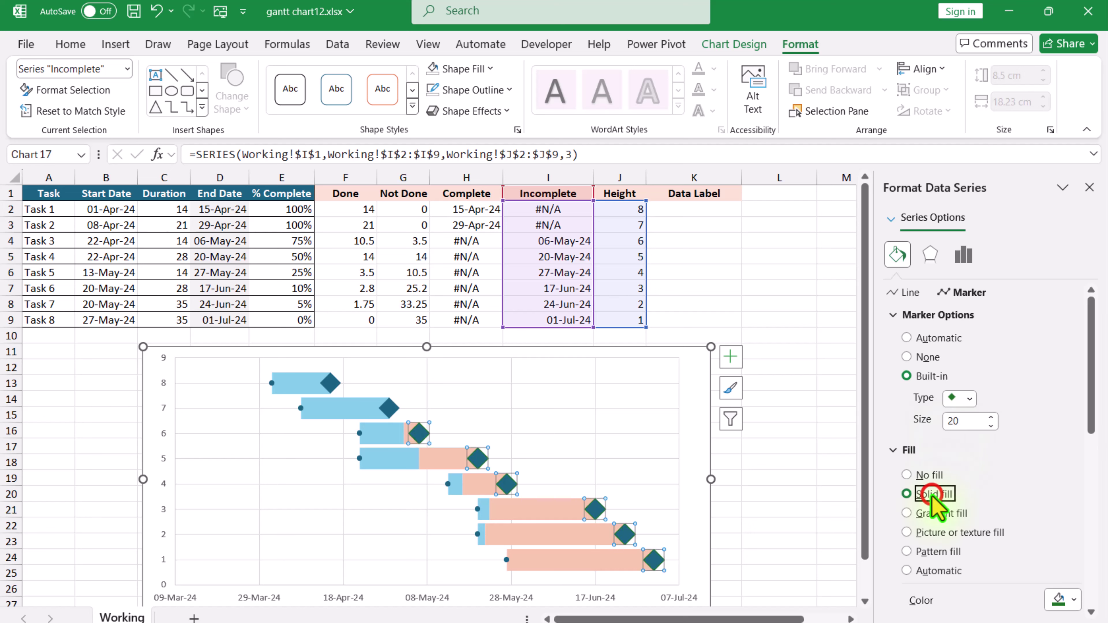
scroll(976, 510, "down", 2)
left_click(1066, 520)
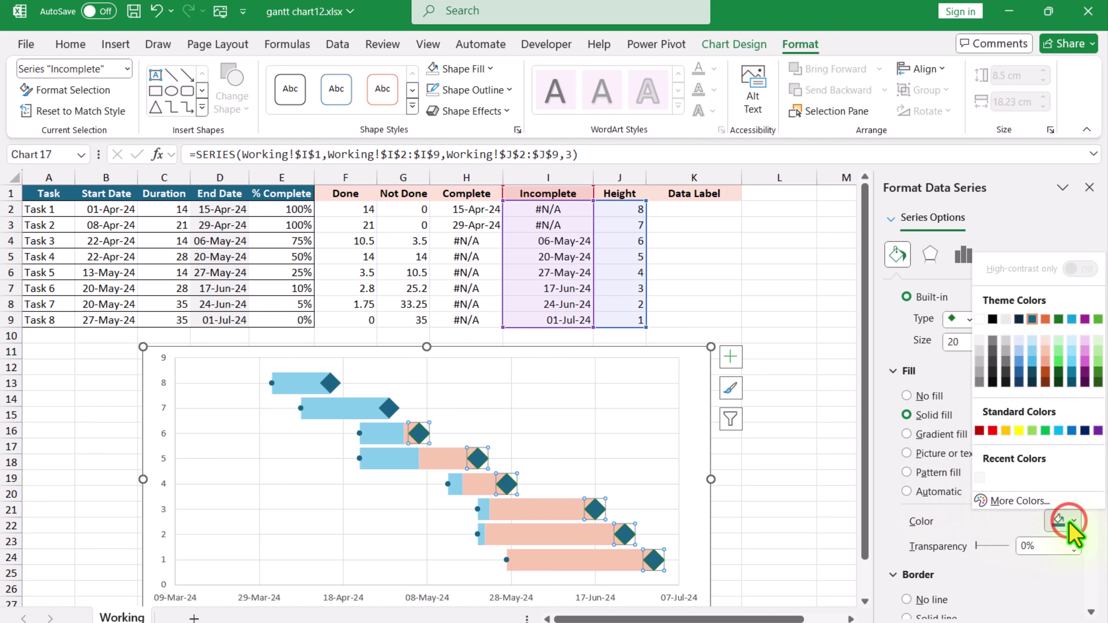
left_click(1045, 319)
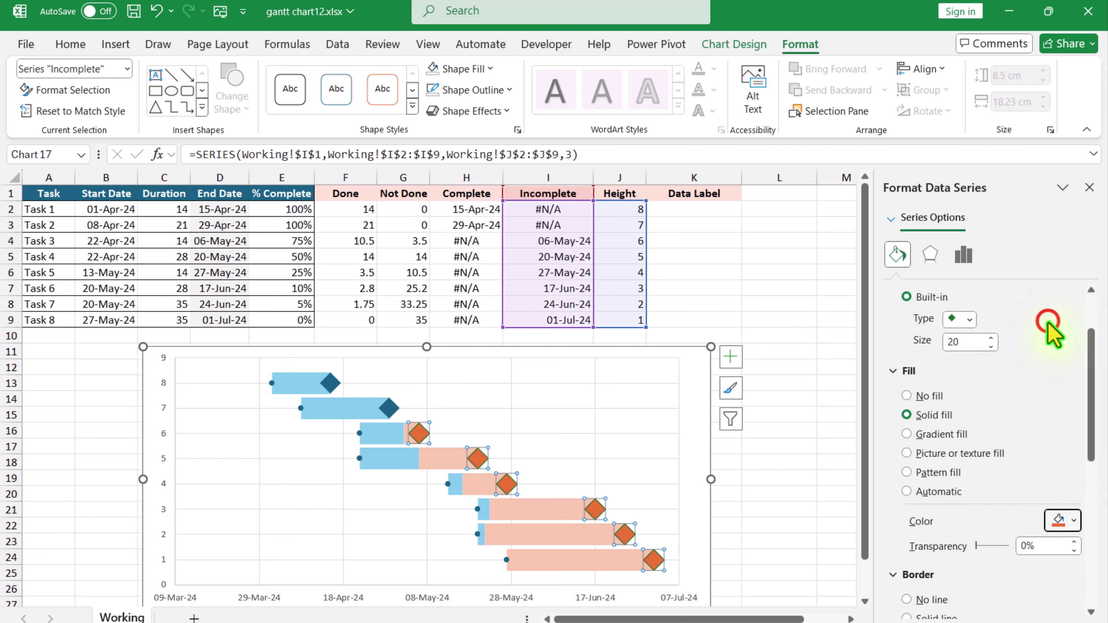
scroll(935, 488, "down", 3)
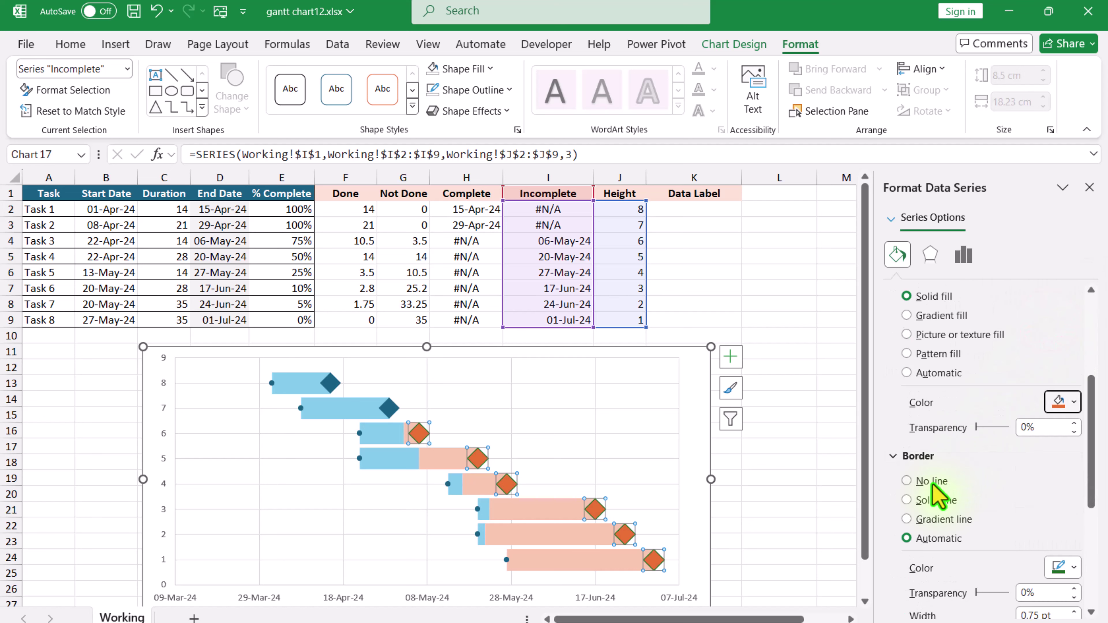
left_click(932, 482)
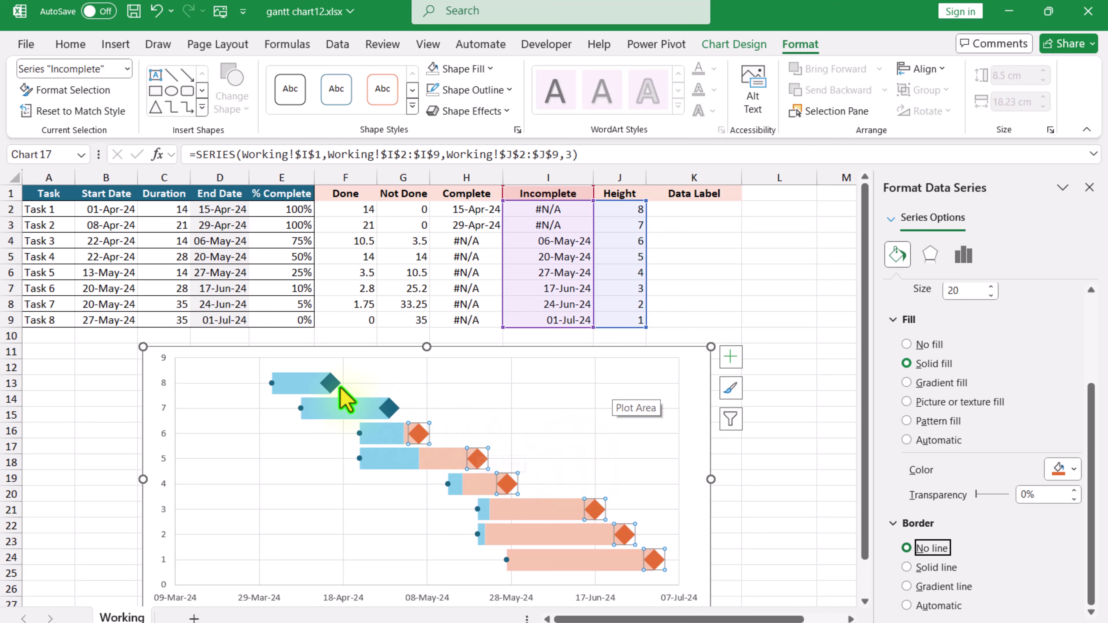
Step: Add data labels to the Complete series that show only the series name, positioned to the right of the markers
left_click(328, 383)
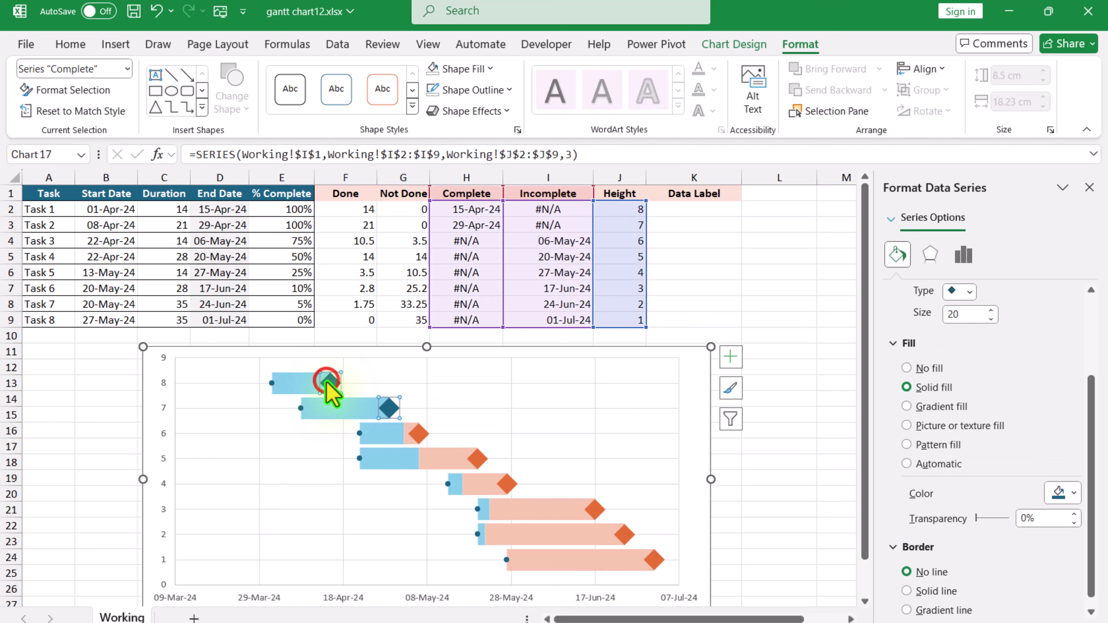
left_click(729, 357)
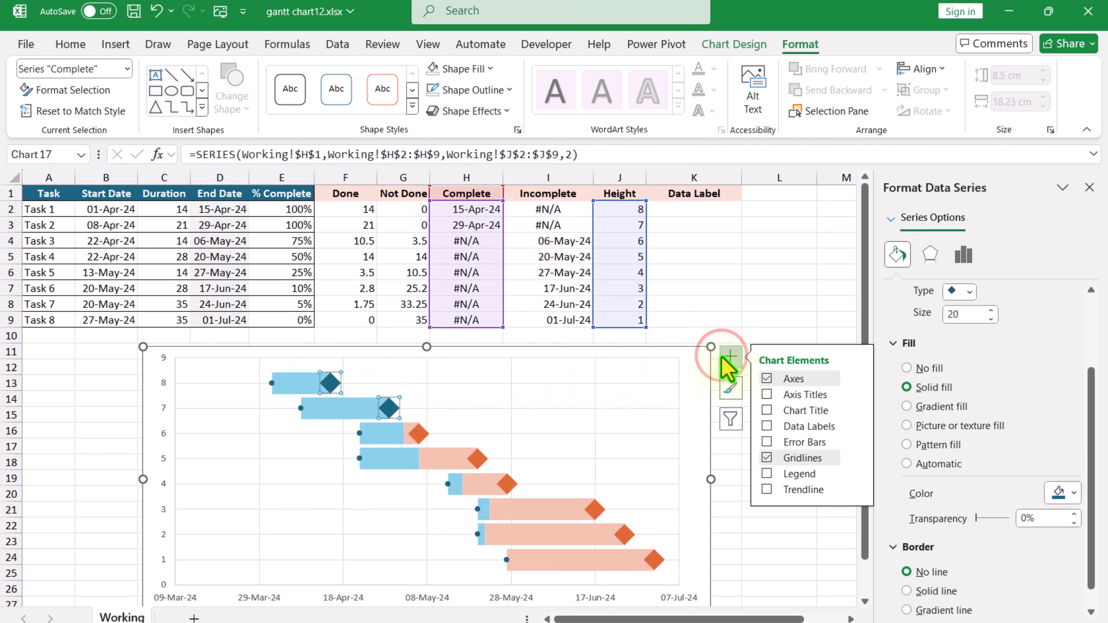
left_click(766, 426)
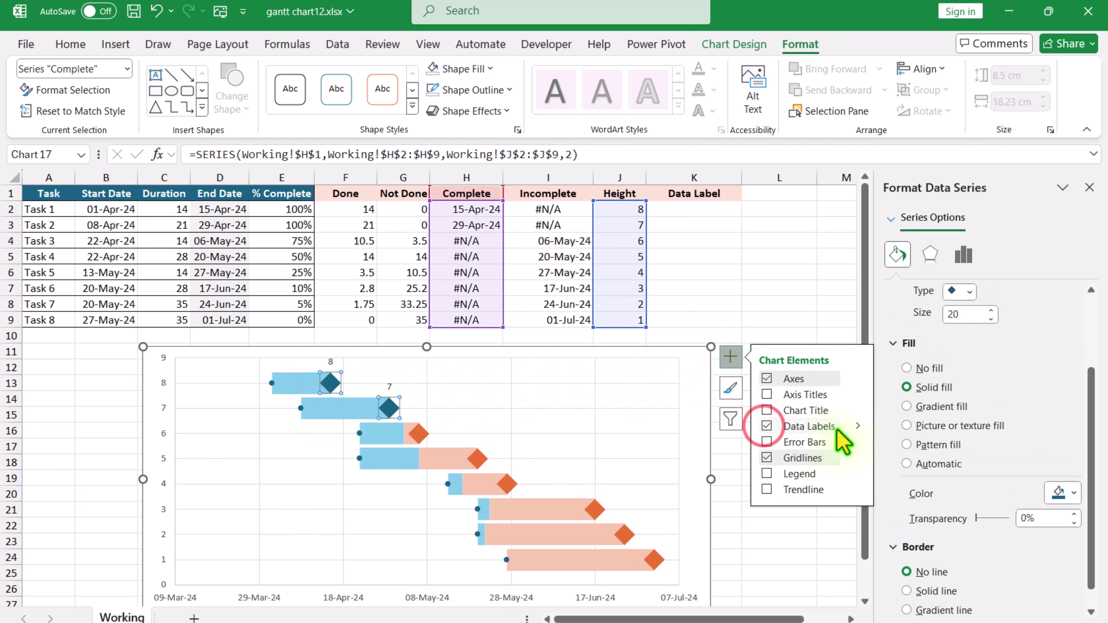
left_click(858, 425)
left_click(901, 551)
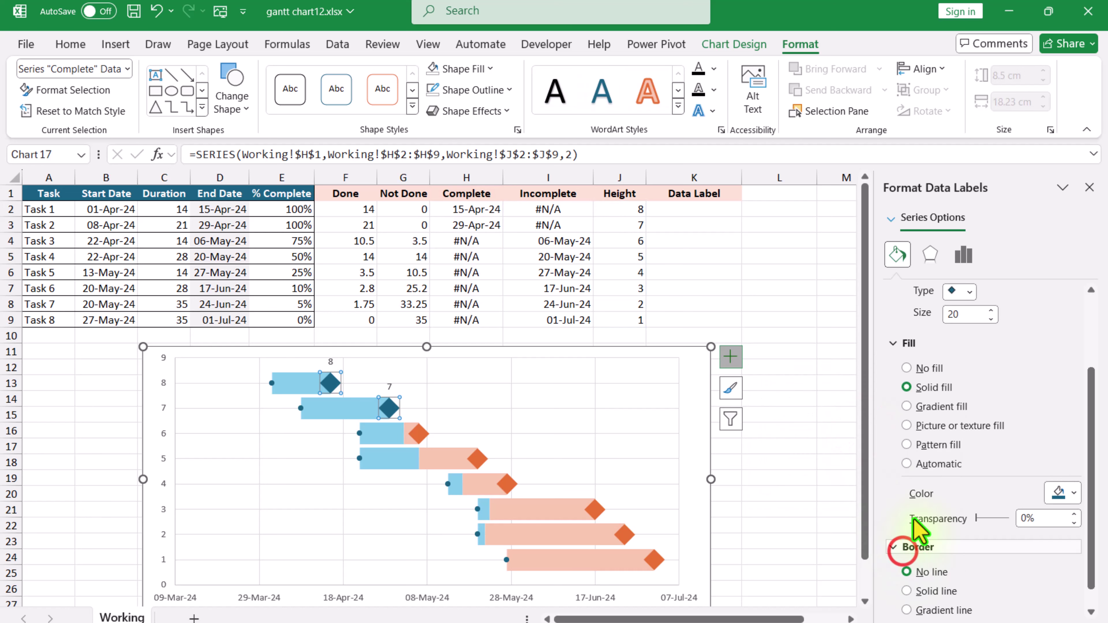
left_click(999, 257)
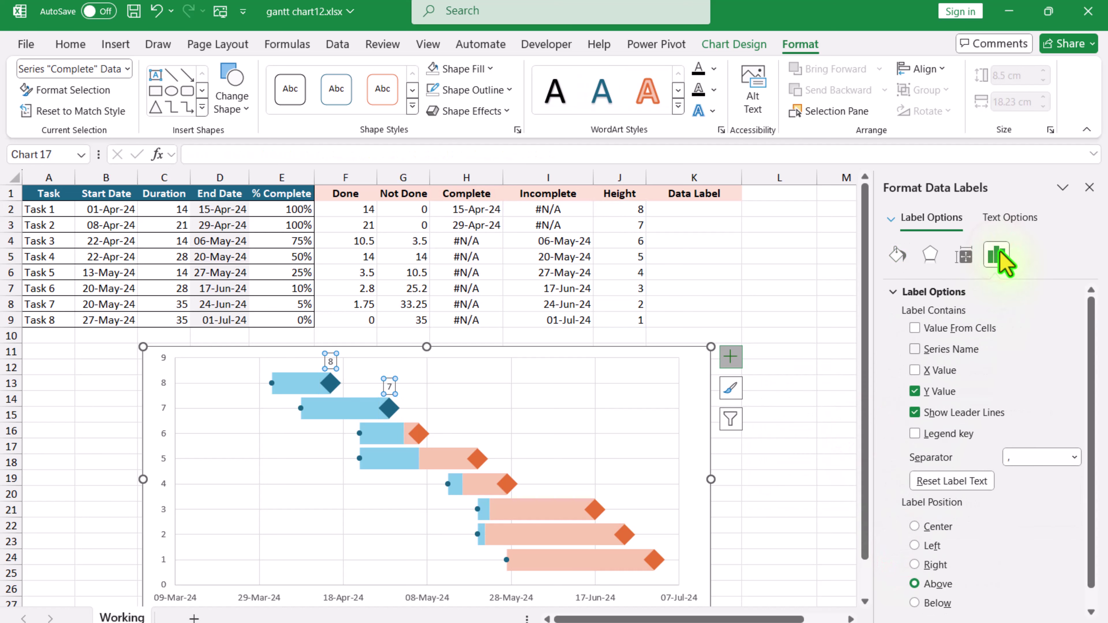
left_click(915, 350)
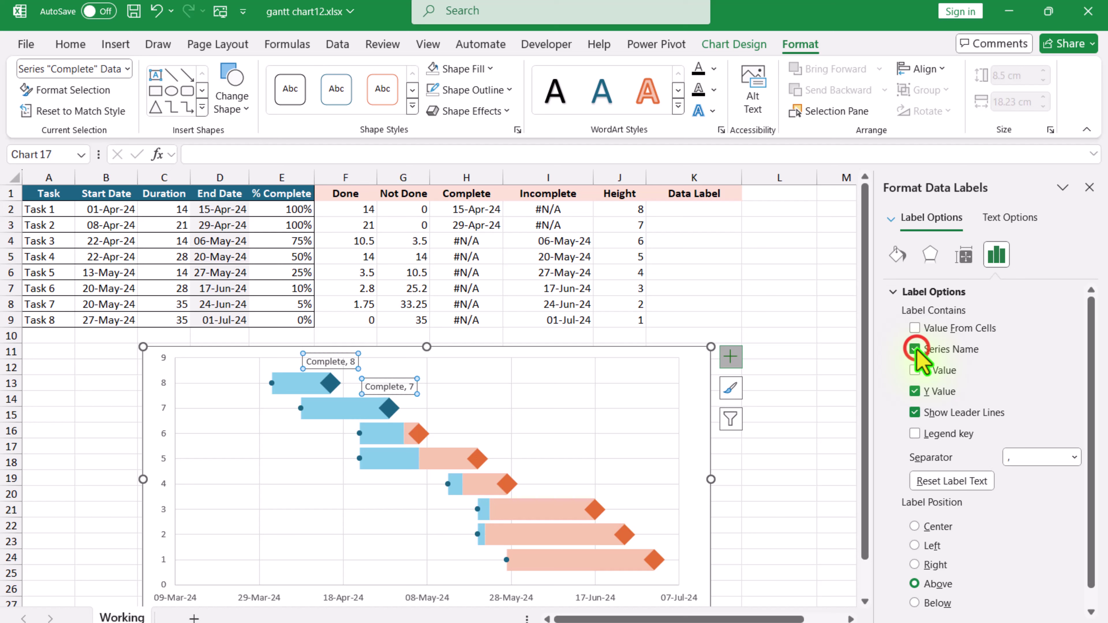
left_click(914, 391)
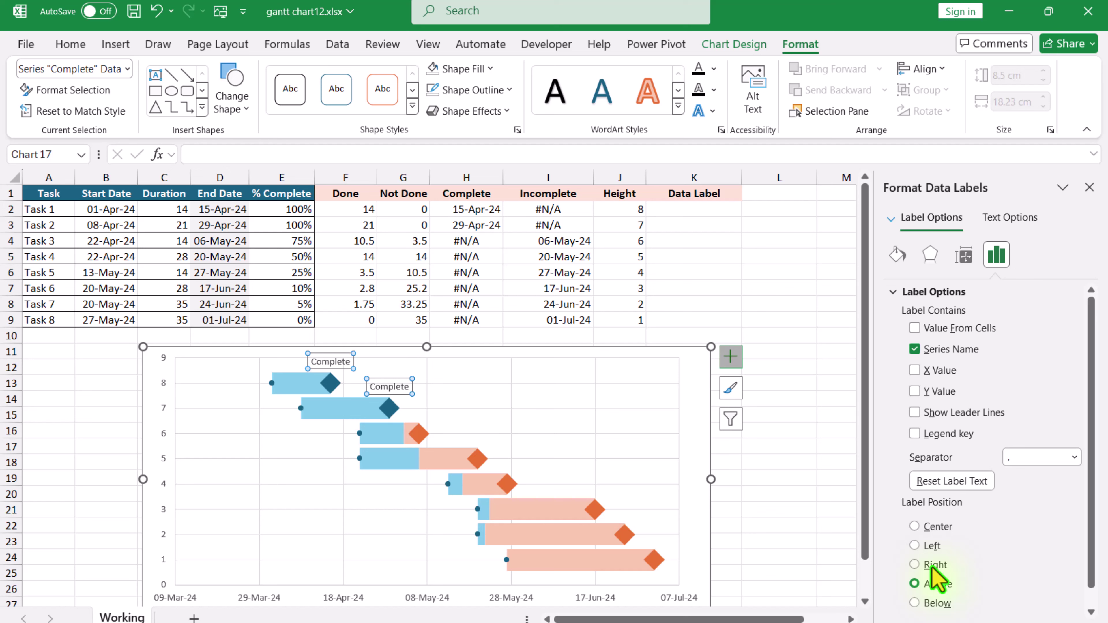
Step: Make the Complete data labels bold, dark teal and 12 pt
left_click(86, 42)
left_click(108, 101)
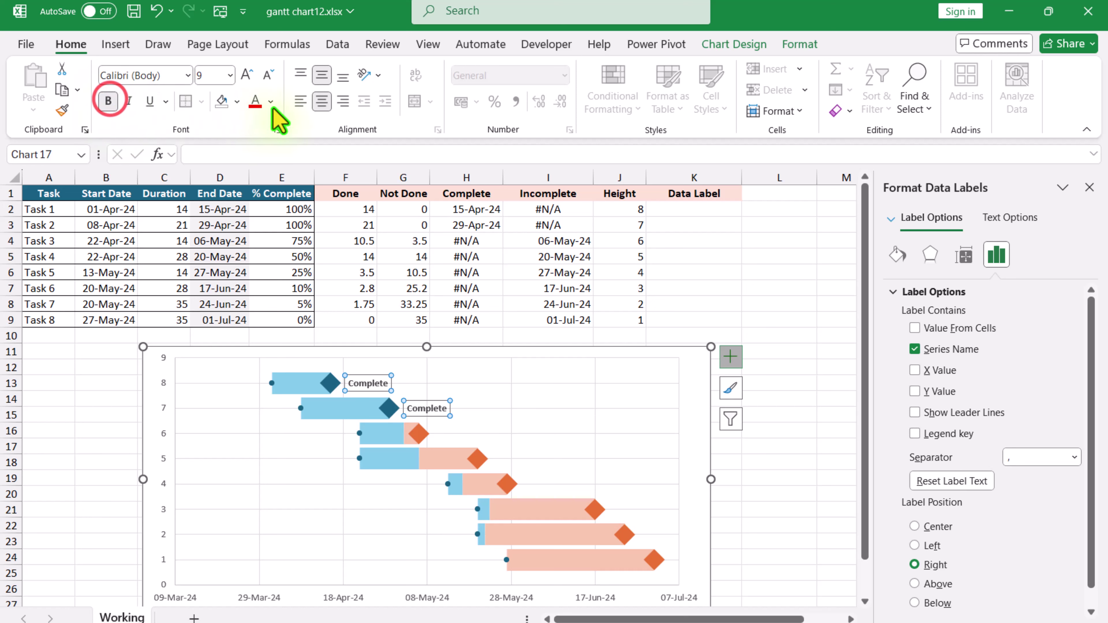
left_click(271, 105)
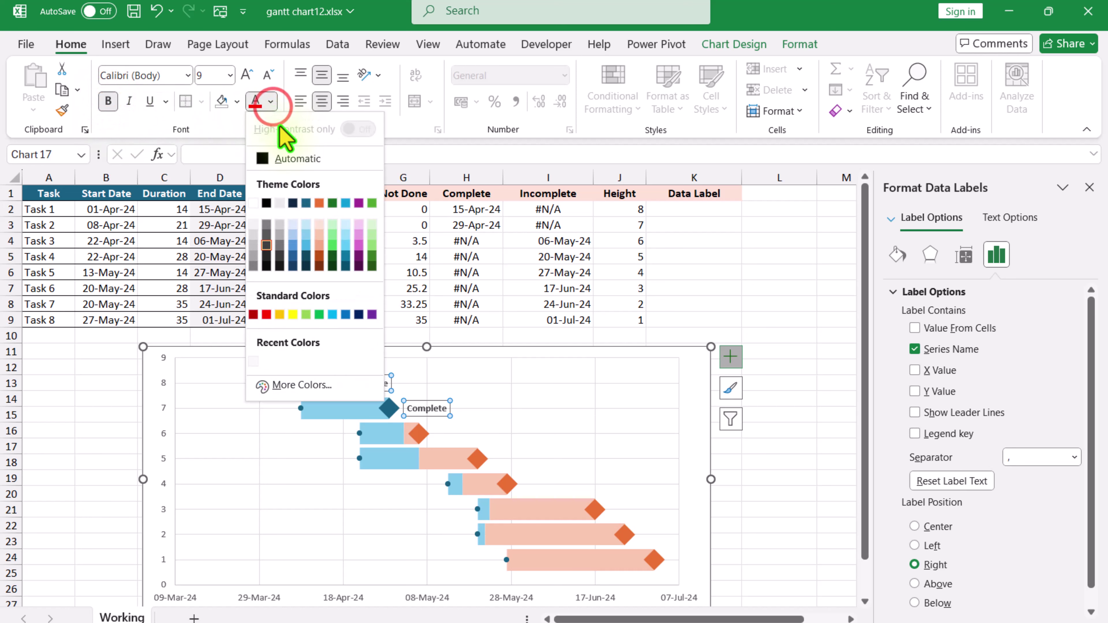
left_click(307, 202)
left_click(247, 75)
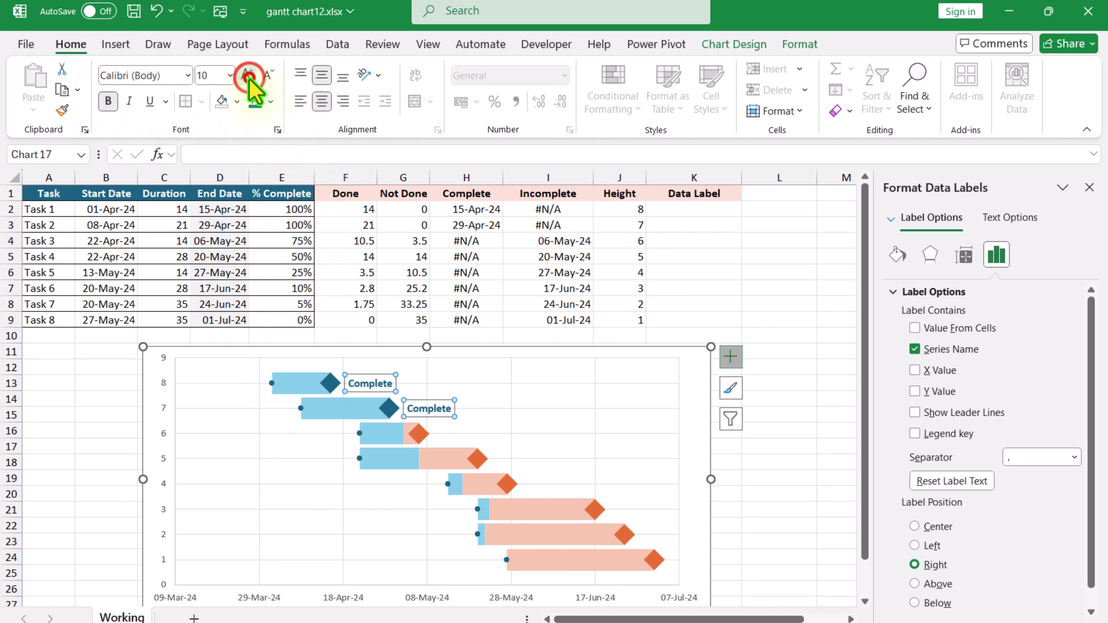
left_click(247, 75)
left_click(248, 77)
left_click(247, 76)
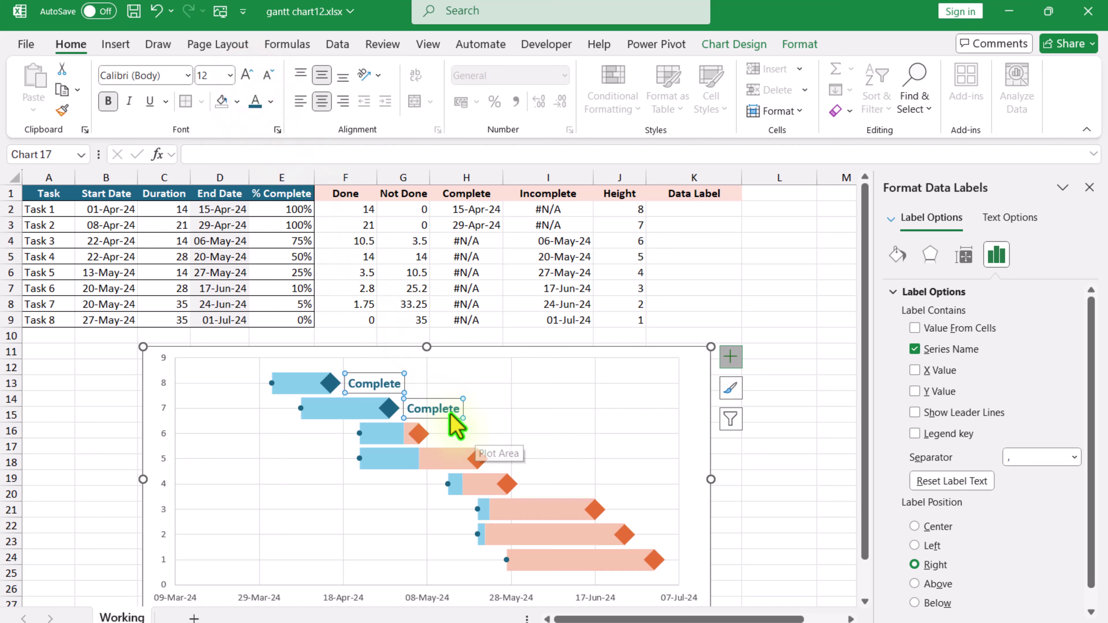
Step: Add data labels to the Incomplete series that show only the % Complete values from E2:E9, positioned to the right of the markers
left_click(477, 459)
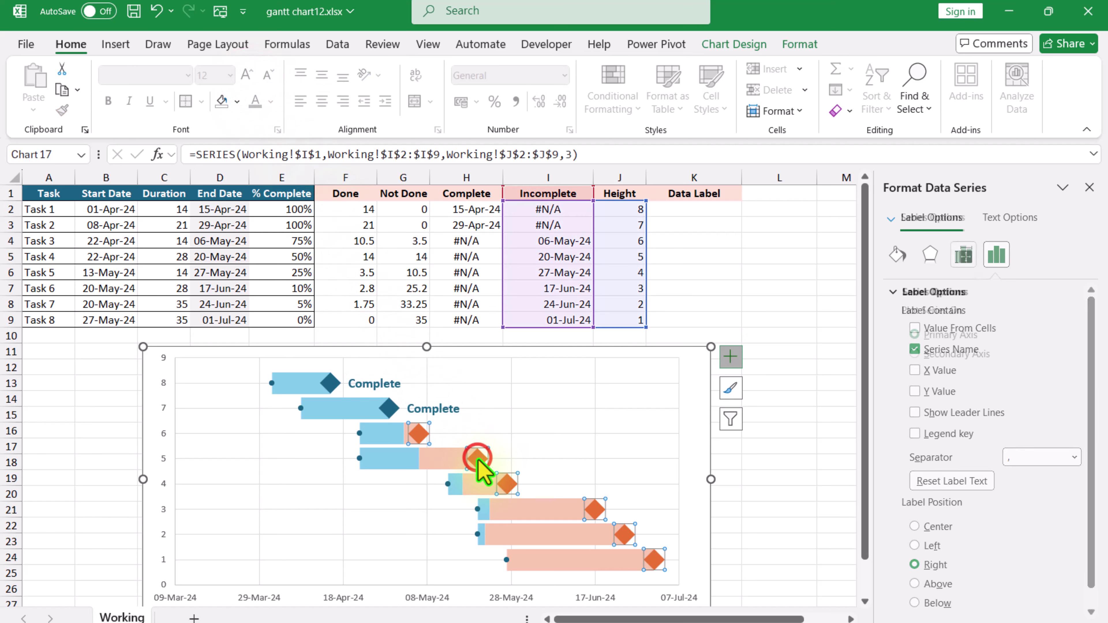
left_click(730, 358)
left_click(766, 426)
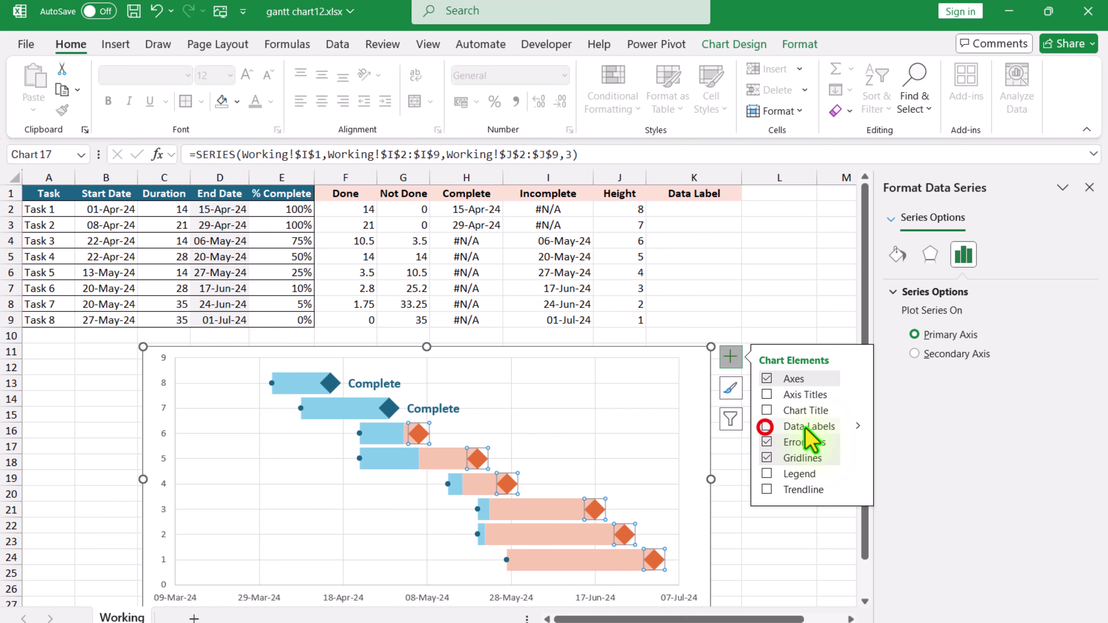
left_click(858, 430)
left_click(915, 559)
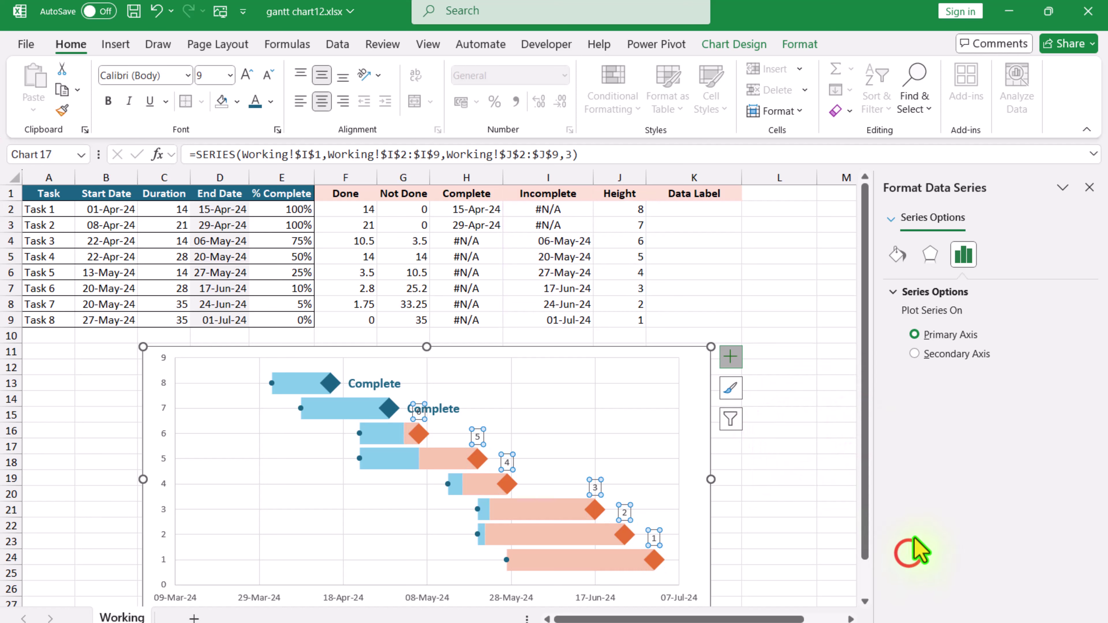
left_click(1001, 254)
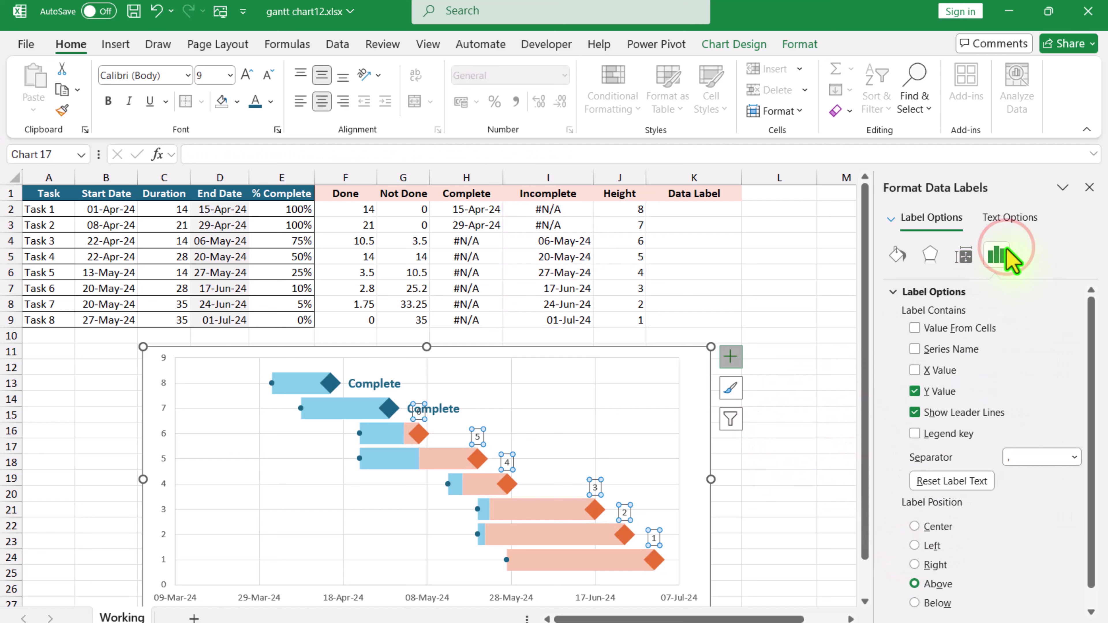
left_click(972, 328)
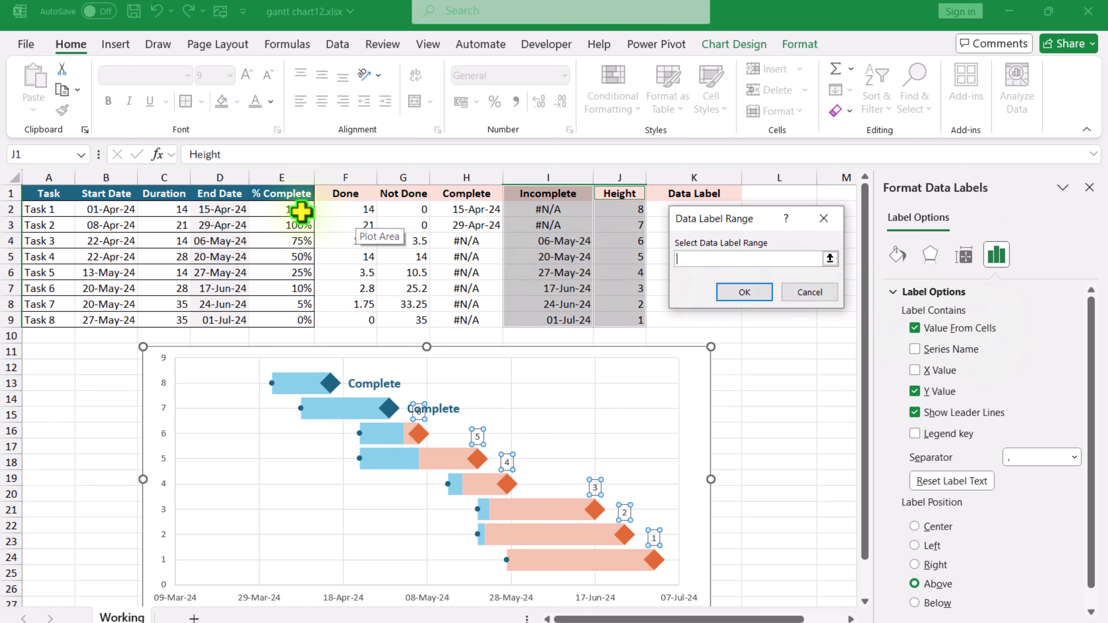
left_click_drag(301, 212, 300, 320)
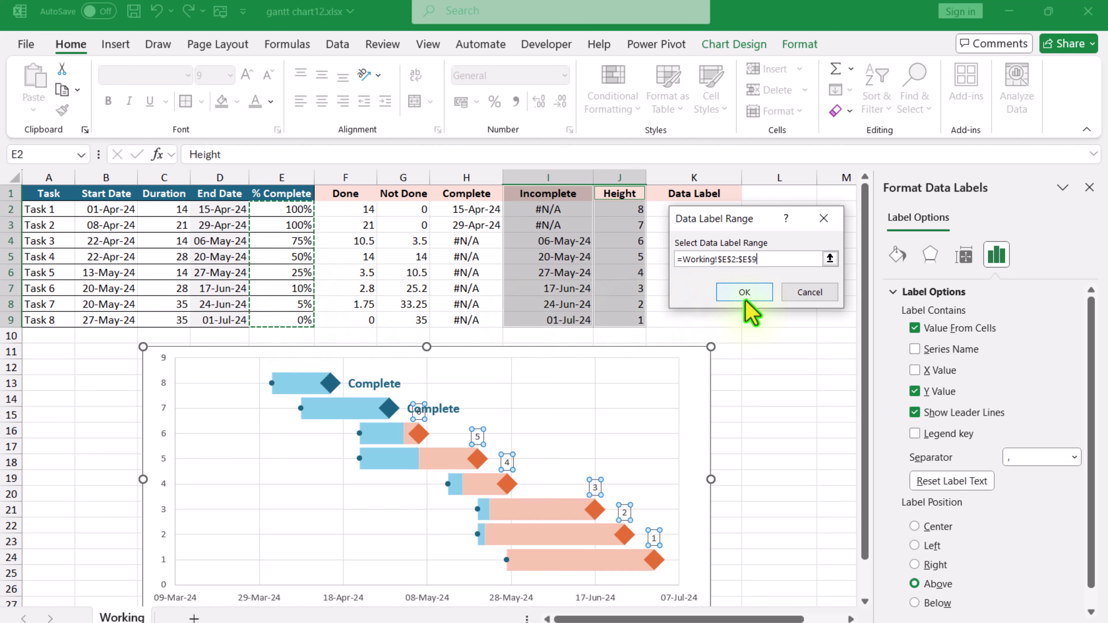
left_click(744, 295)
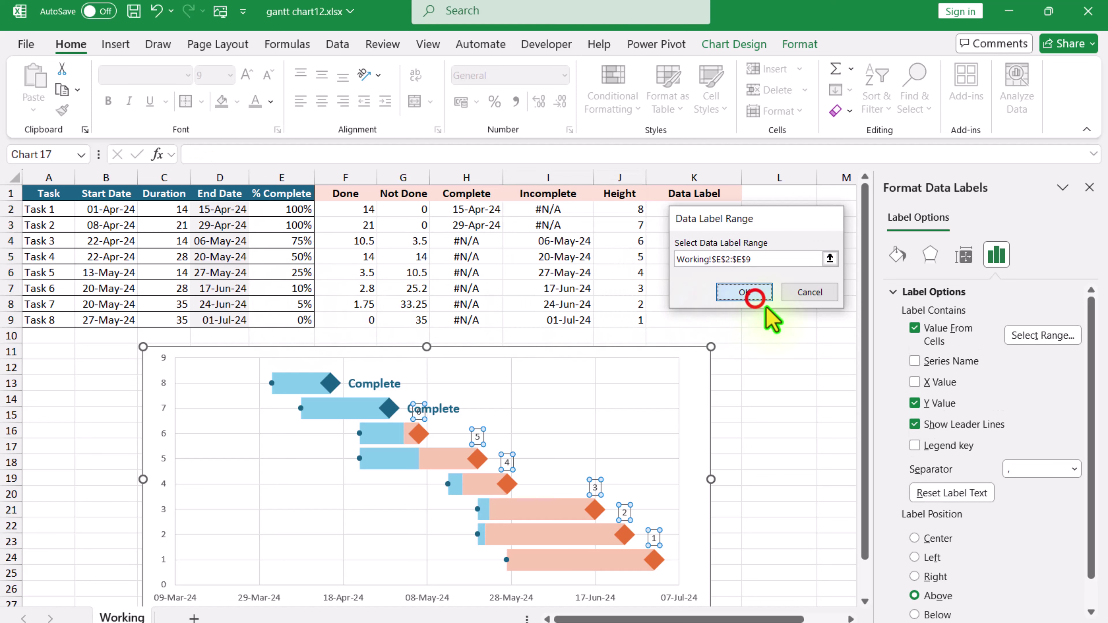
left_click(914, 402)
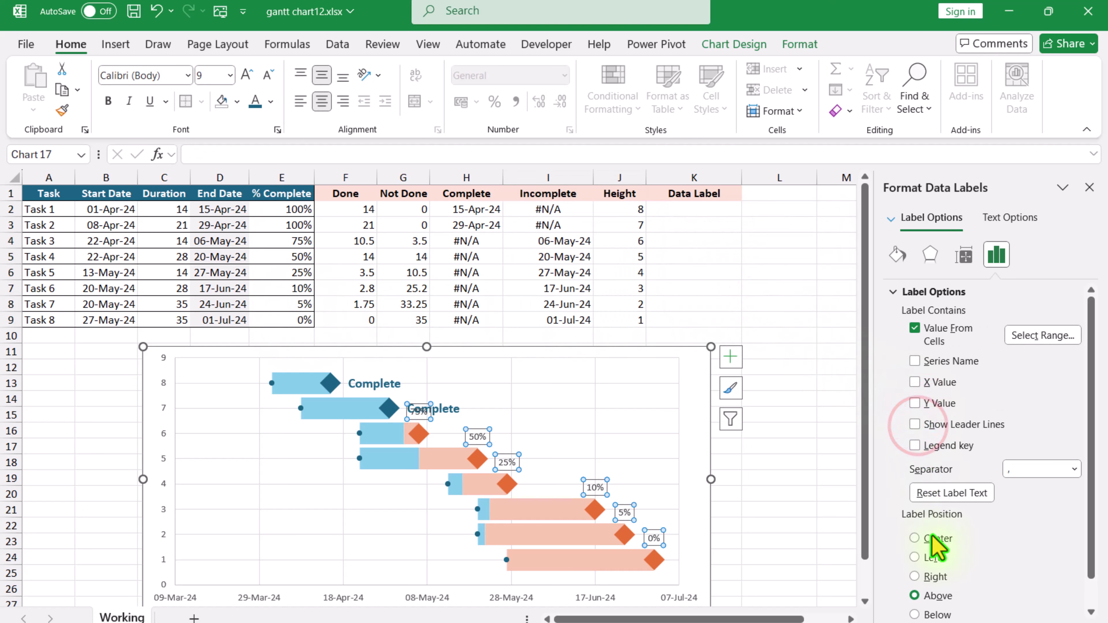
left_click(934, 578)
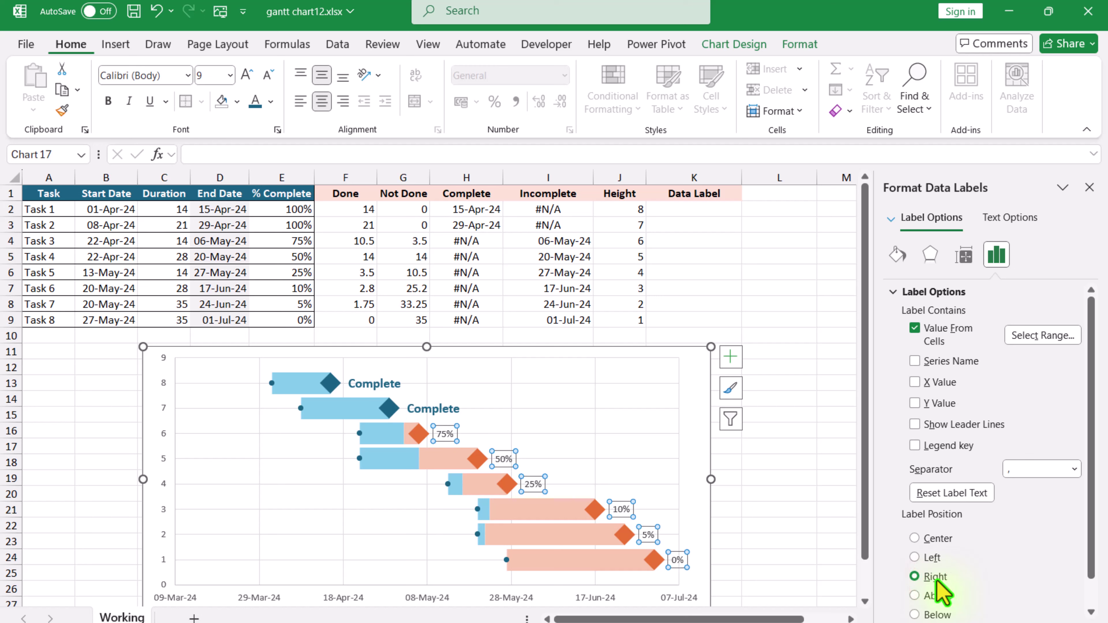
Step: Make the Incomplete series' percentage labels bold, orange and 14 pt
left_click(106, 100)
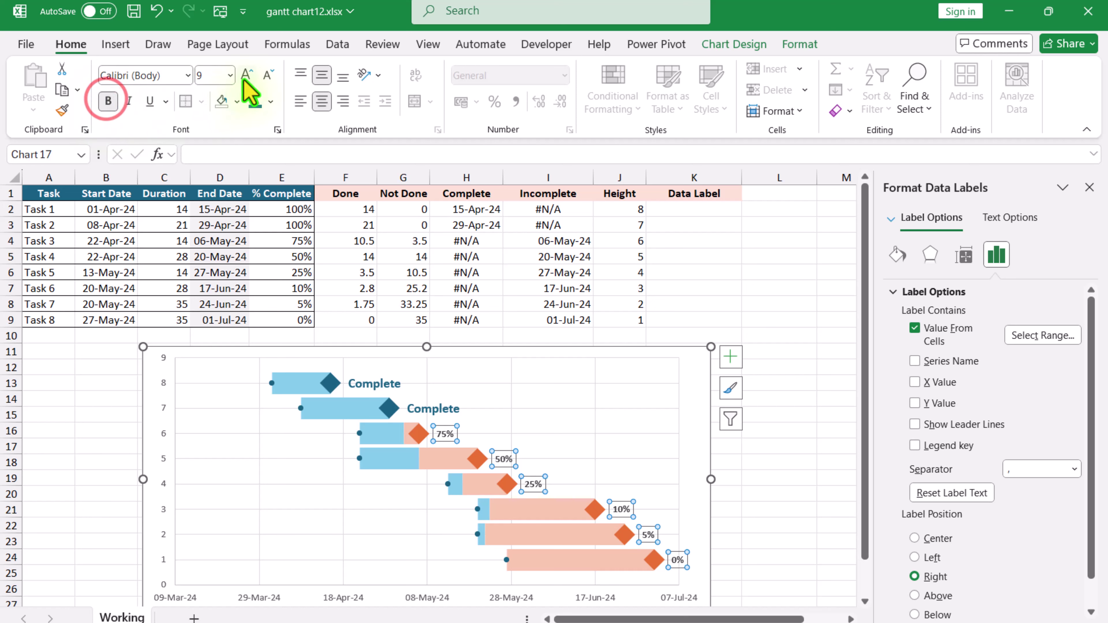
left_click(245, 75)
left_click(246, 75)
left_click(245, 75)
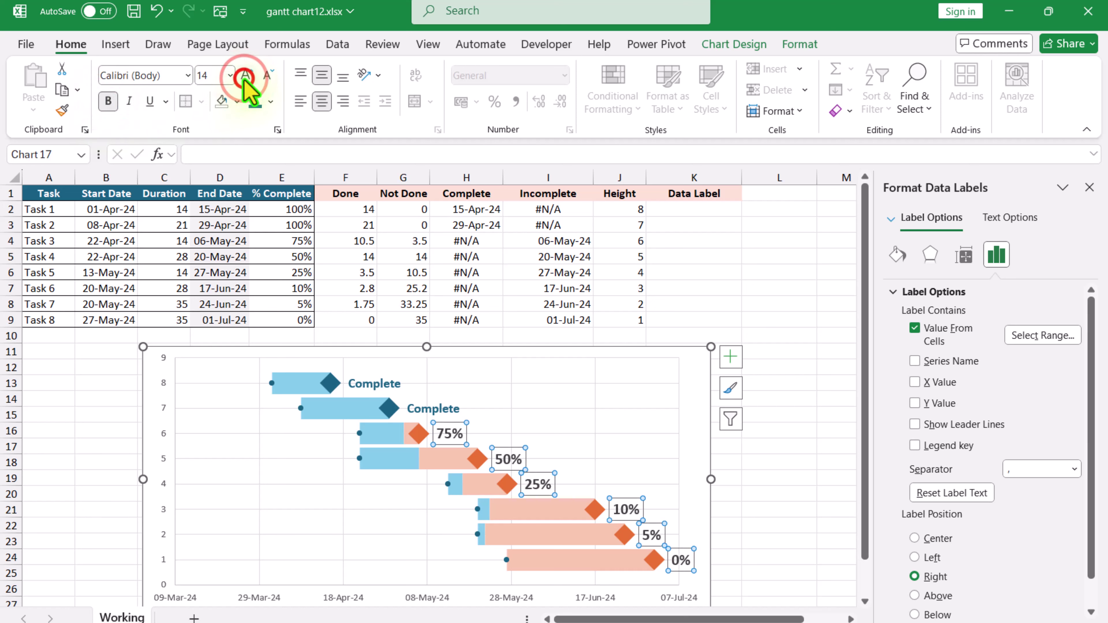
left_click(246, 75)
left_click(271, 102)
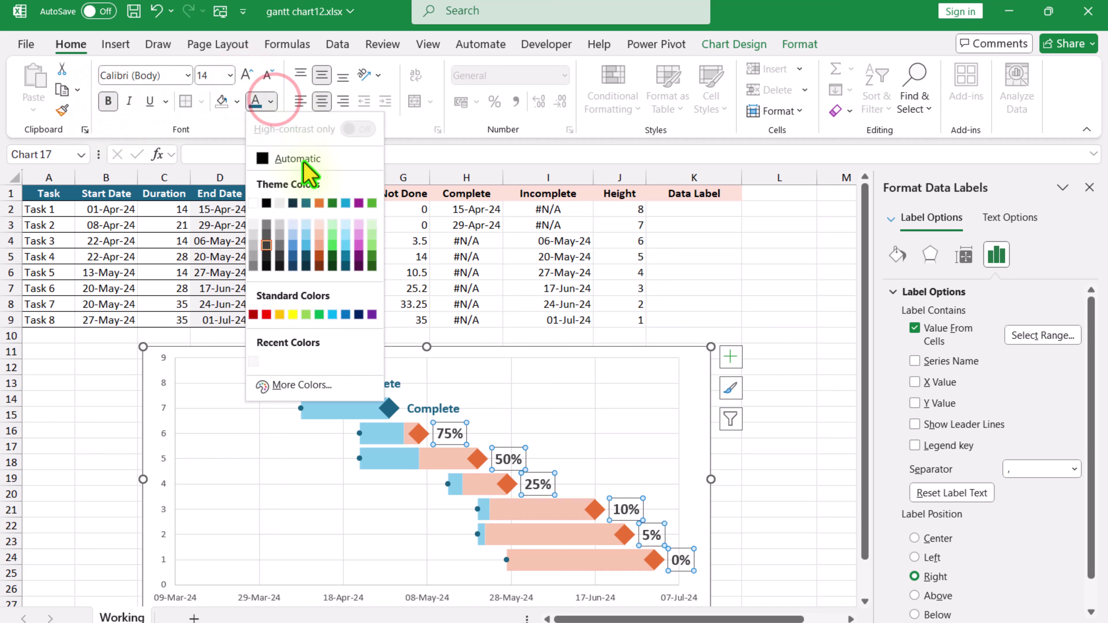
left_click(320, 203)
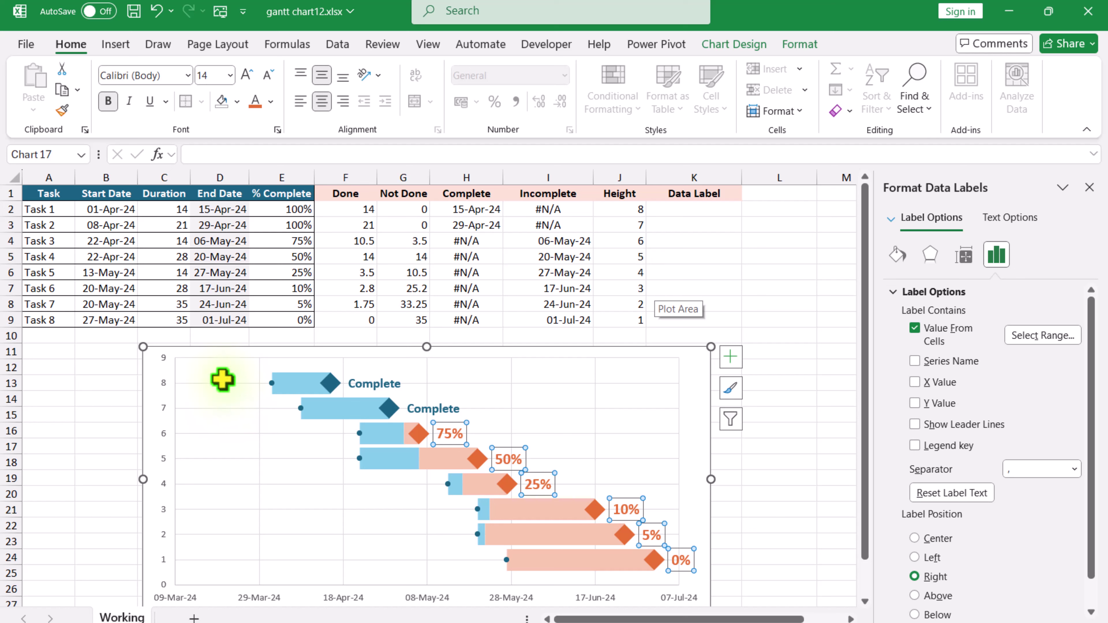
Step: Enter =A2&CHAR(10)&TEXT(B2,"dd-mmm-yy") in K2 under Data Label and fill the formula down to K9
left_click(689, 214)
type("=")
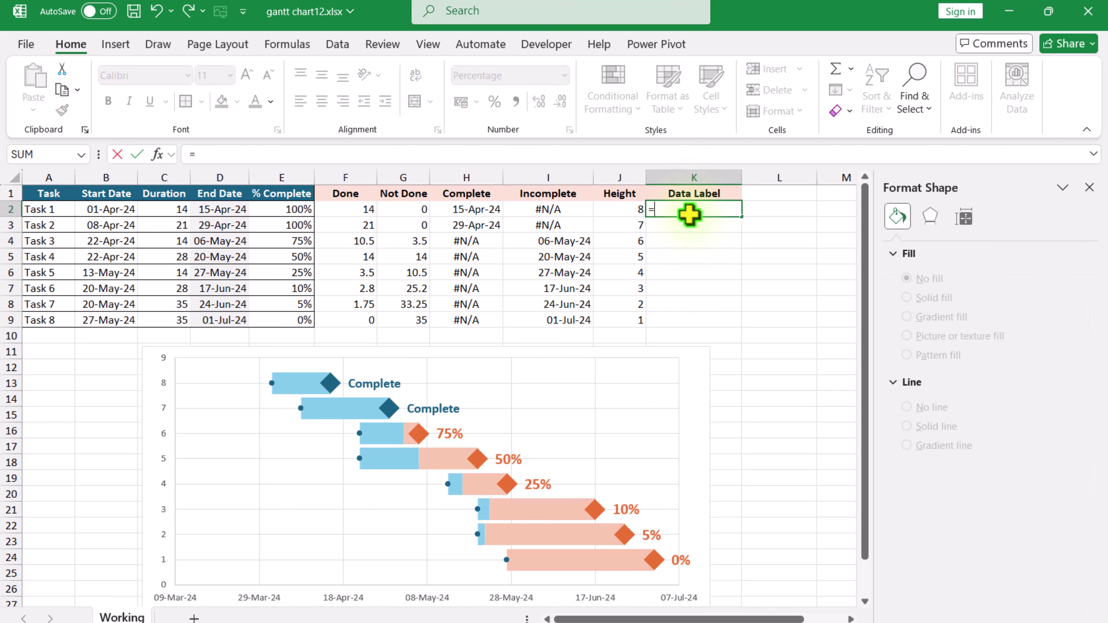
left_click(45, 212)
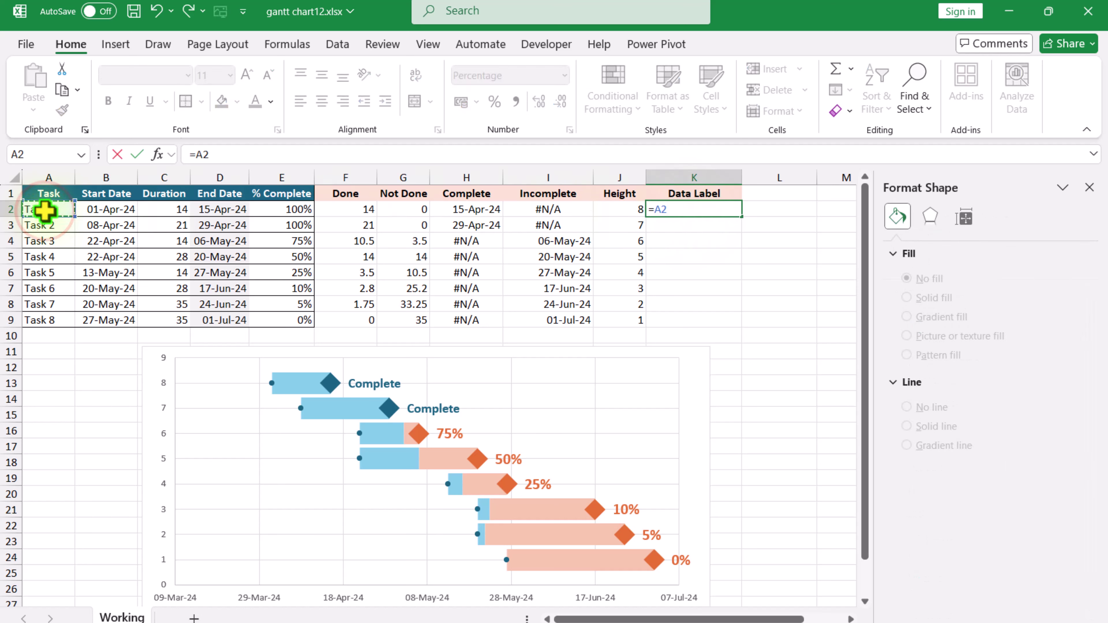
type("&c")
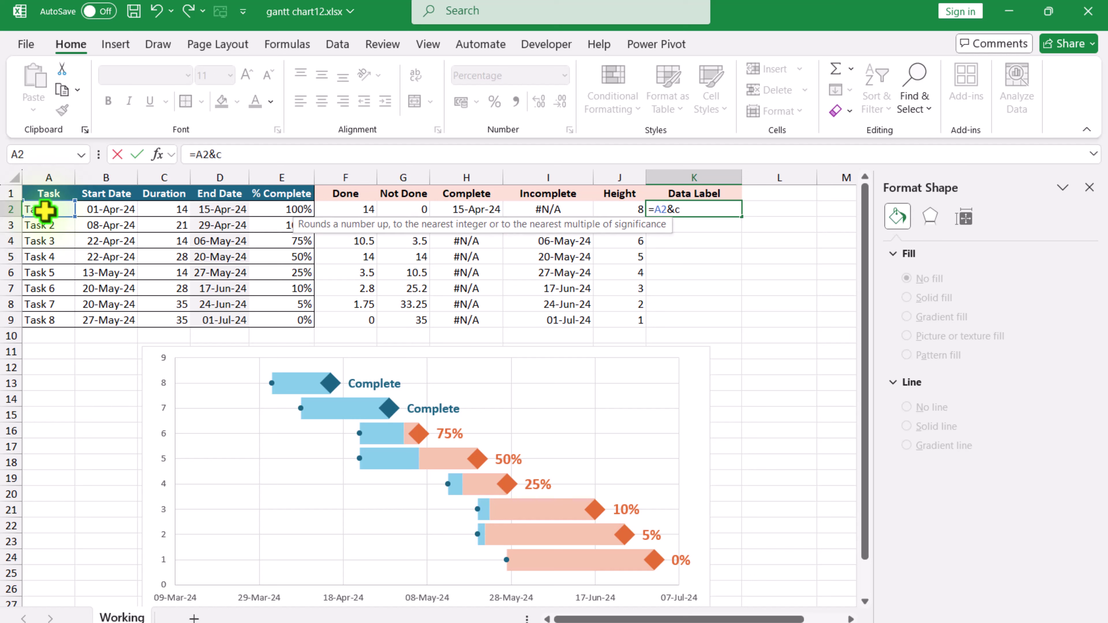
type("har(10)&")
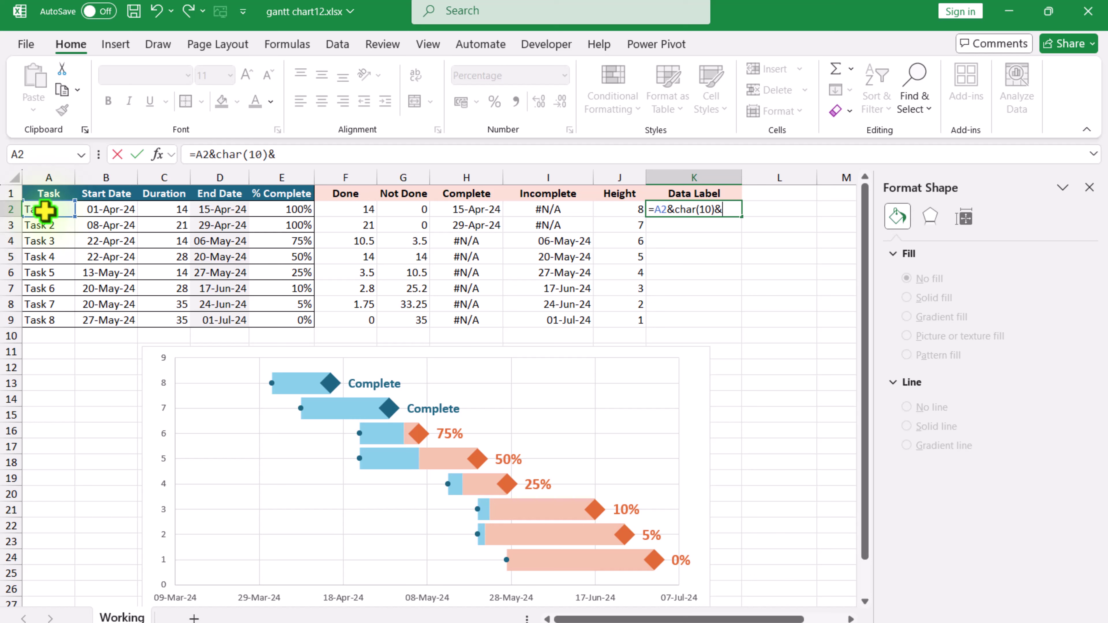
type("text(B2")
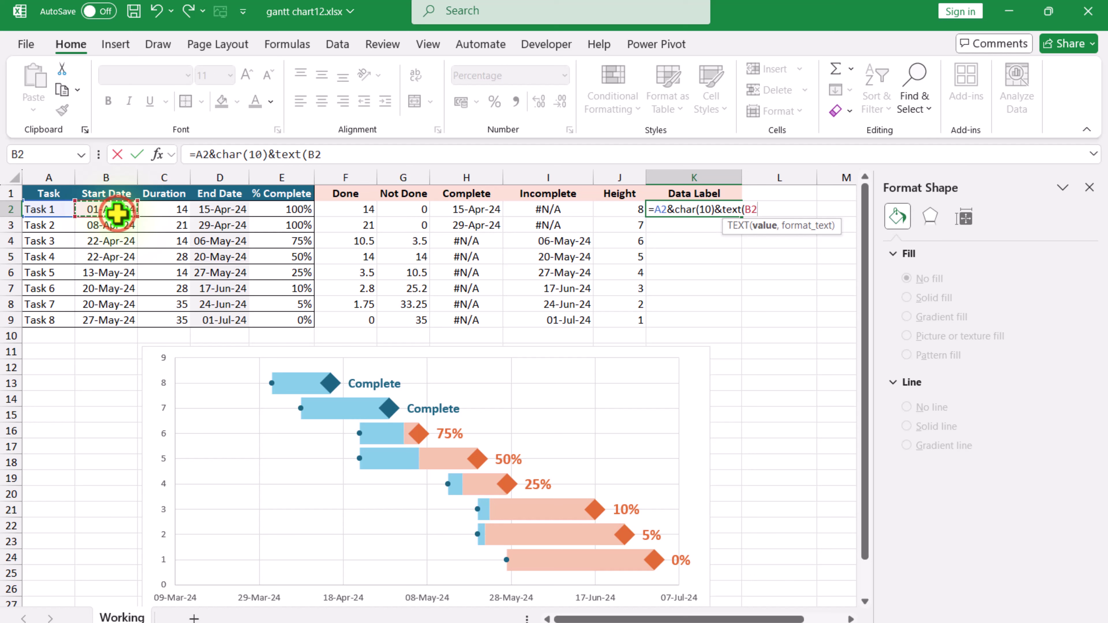
type(",\"dd-mmm-yy")
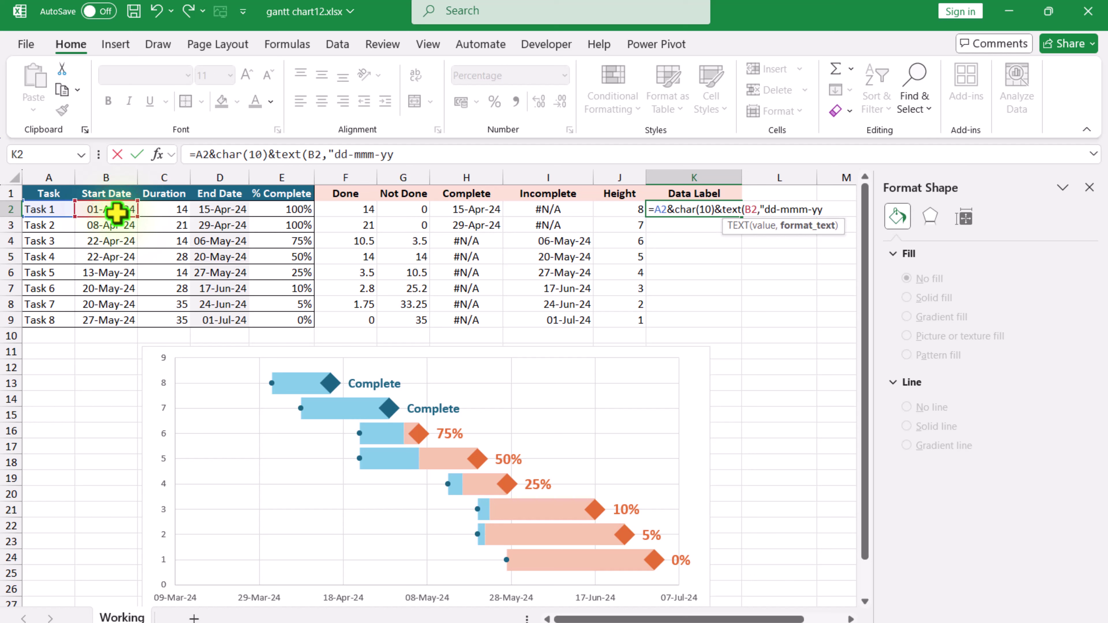
type("\")")
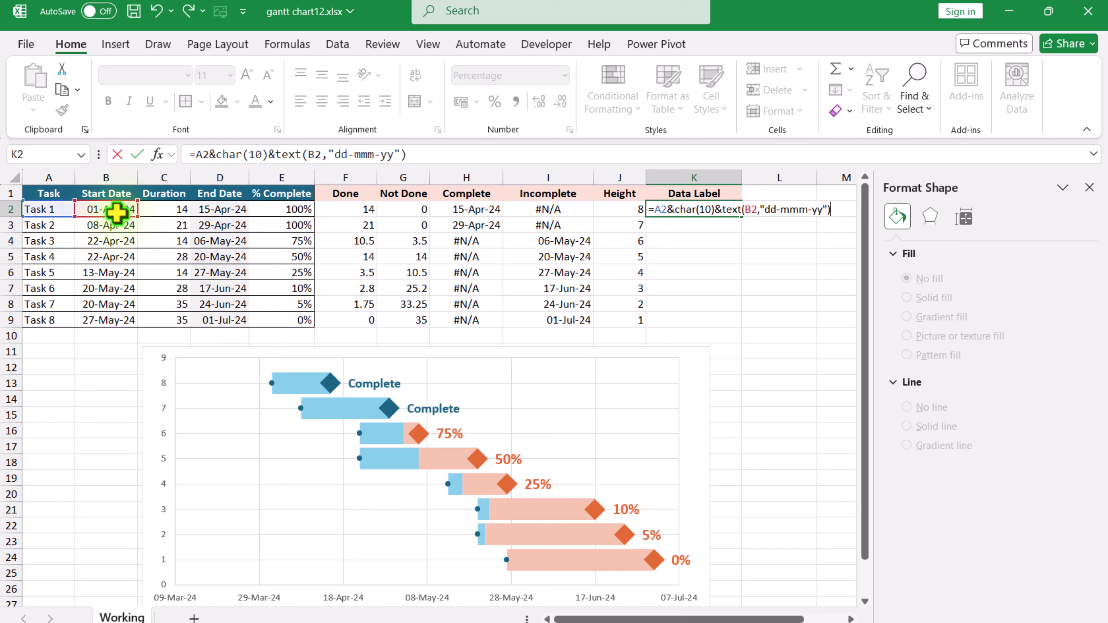
key("Return")
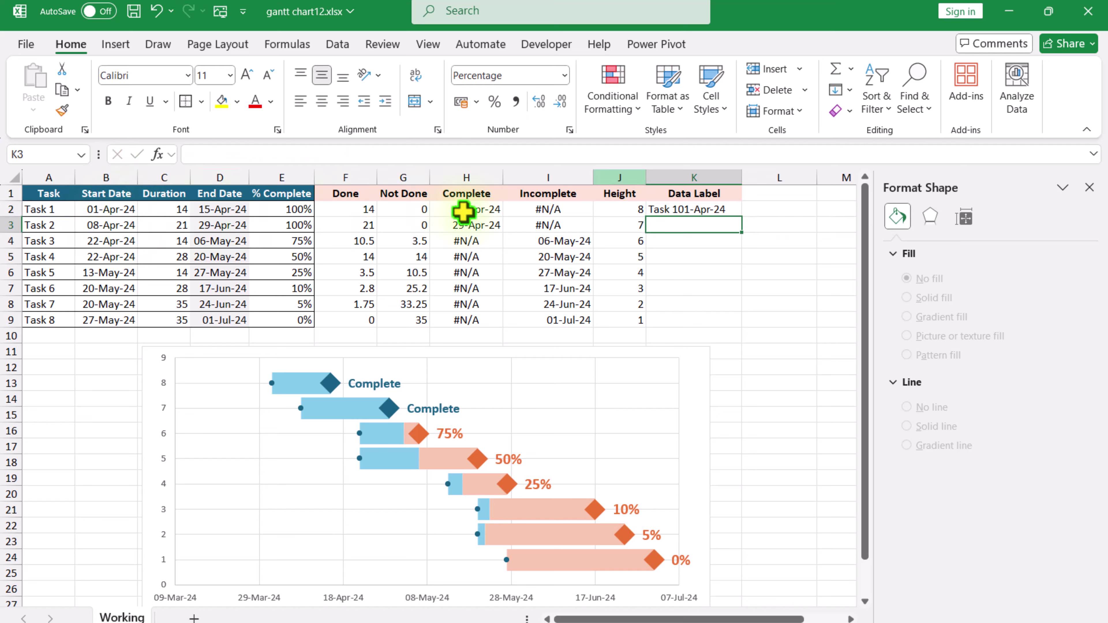
left_click(734, 210)
left_click_drag(742, 222, 736, 331)
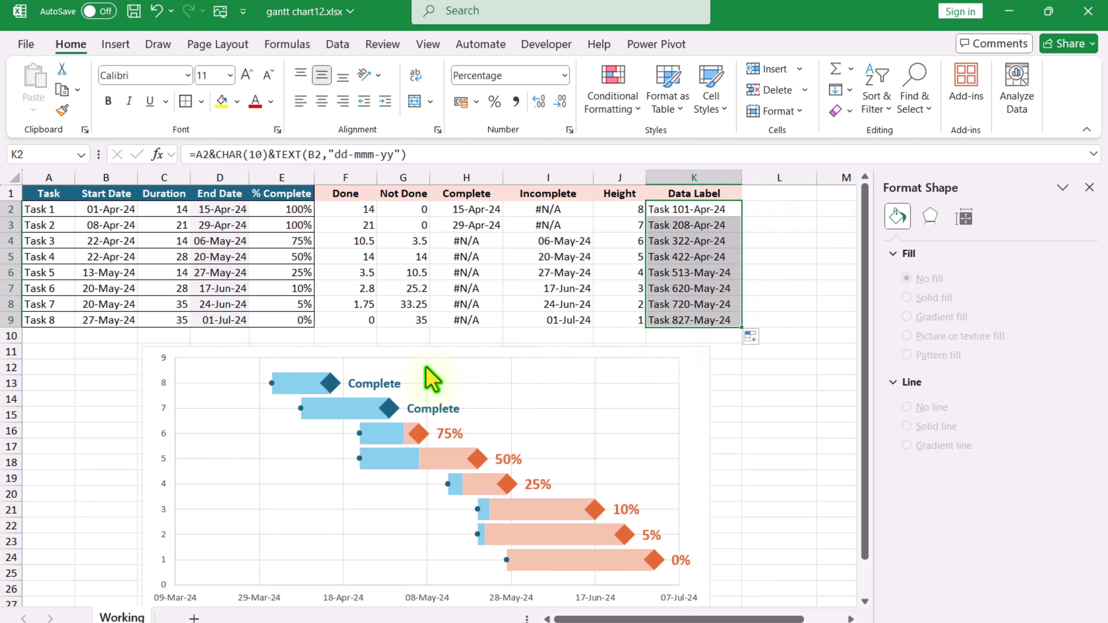
Step: Add data labels to the Start Date series that show only the cell values from K2:K9, positioned to the left of the markers
left_click(272, 384)
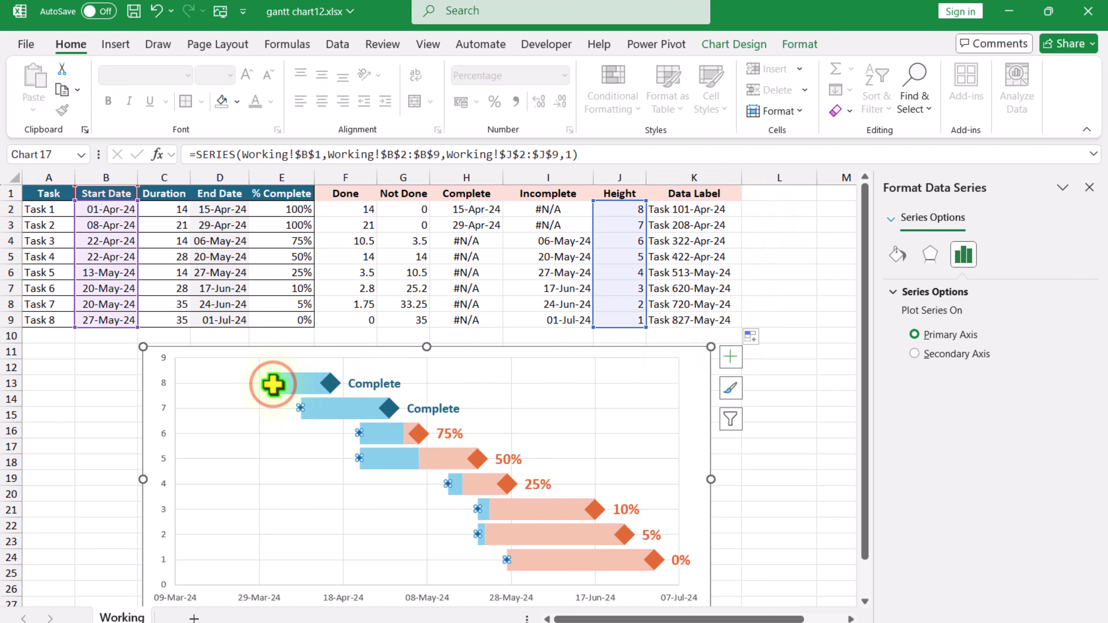
left_click(732, 358)
left_click(766, 426)
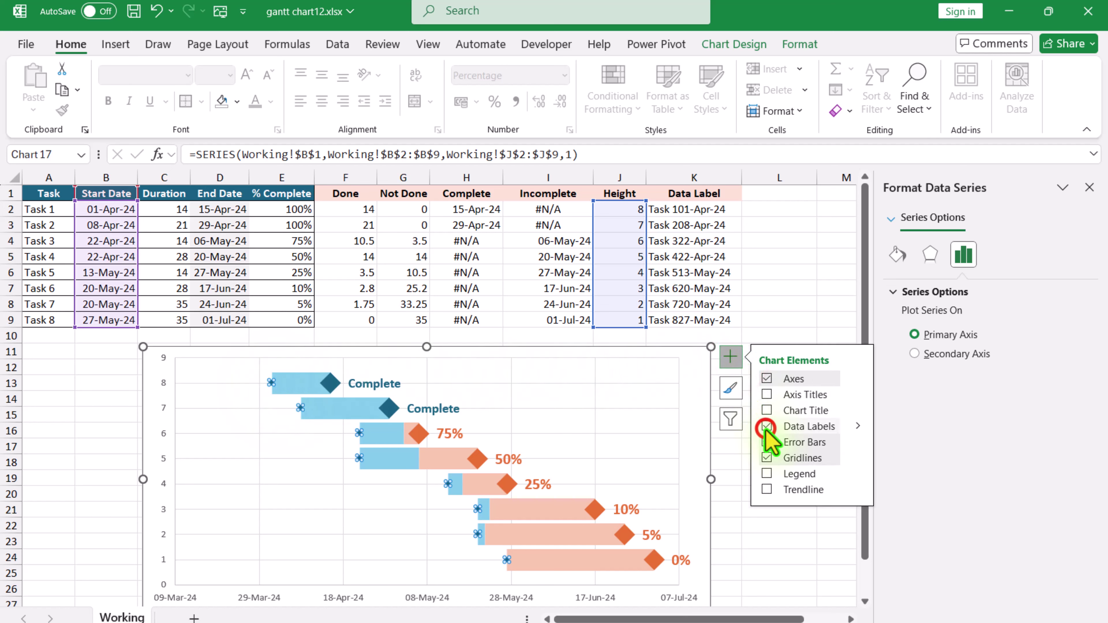
left_click(857, 426)
left_click(900, 551)
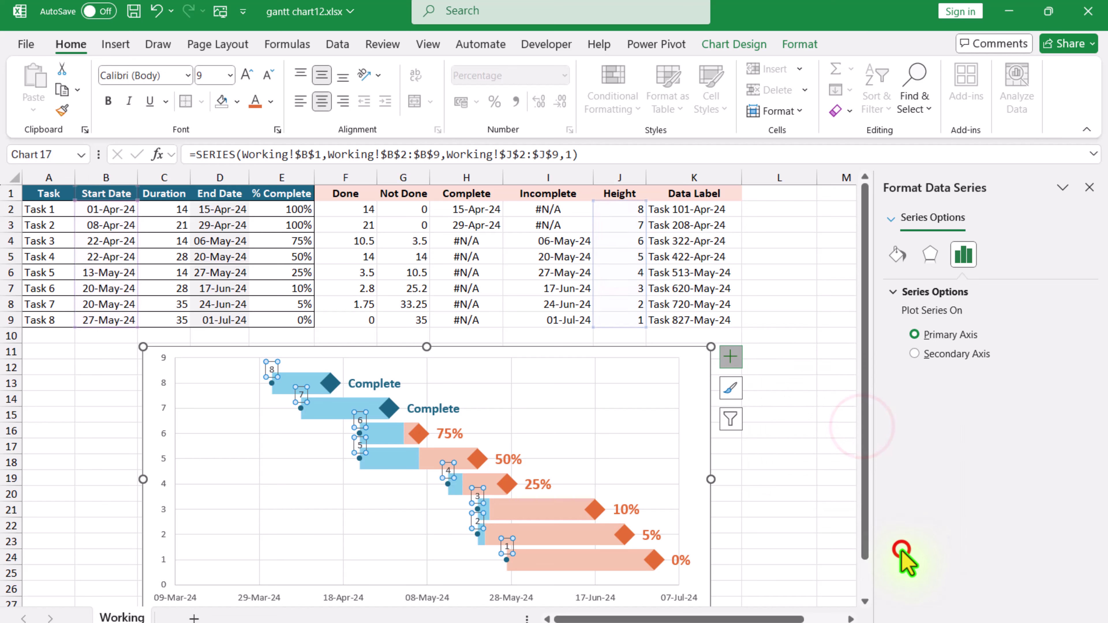
left_click(996, 257)
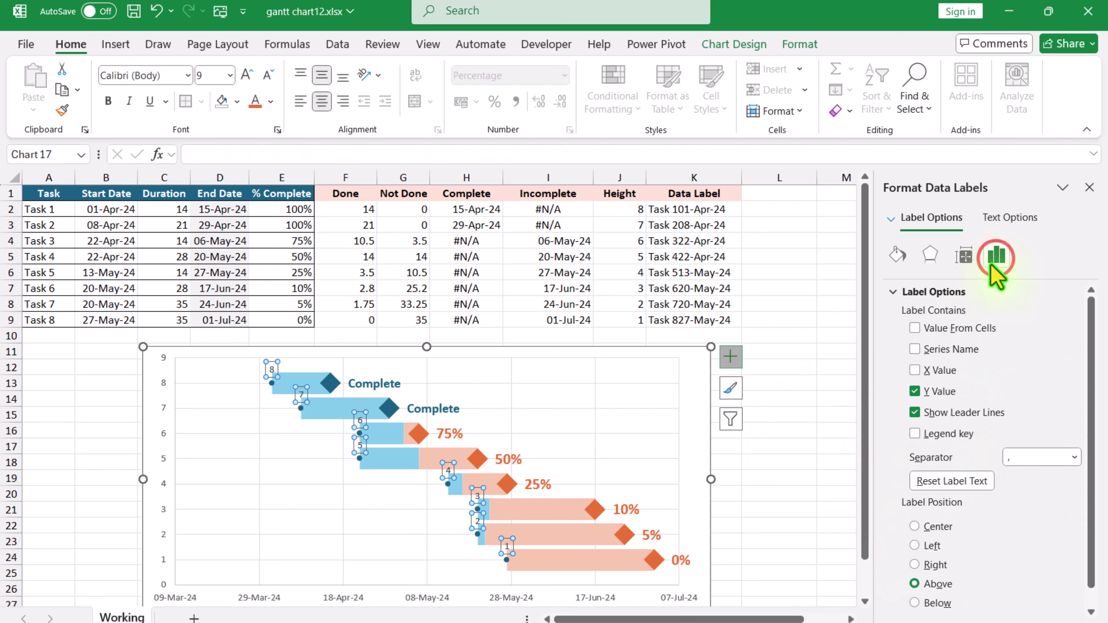
left_click(914, 328)
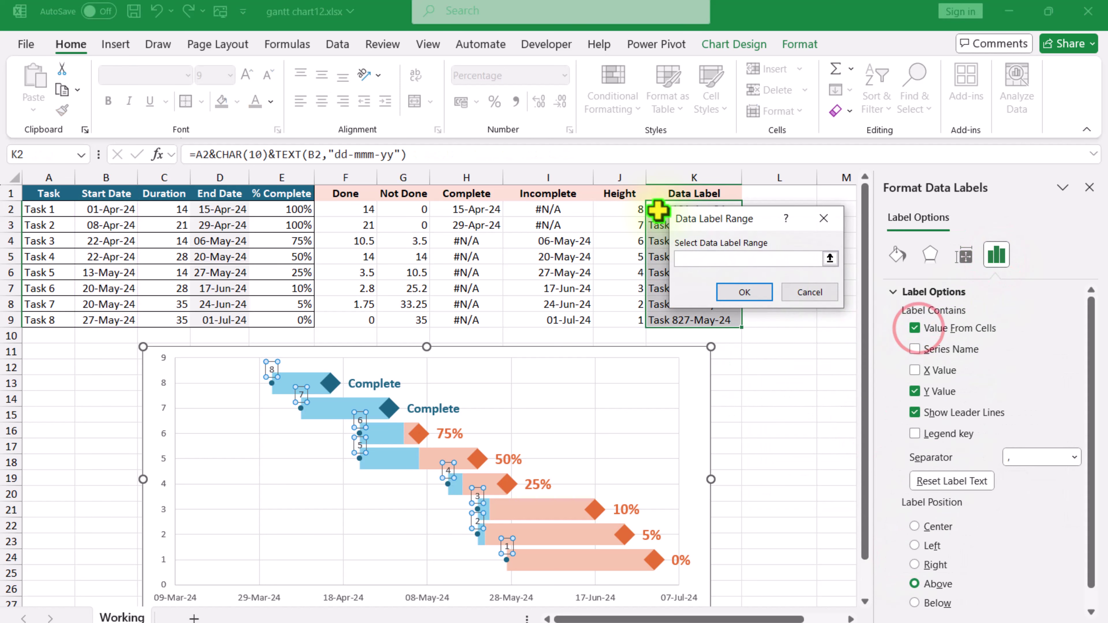
left_click_drag(653, 208, 669, 322)
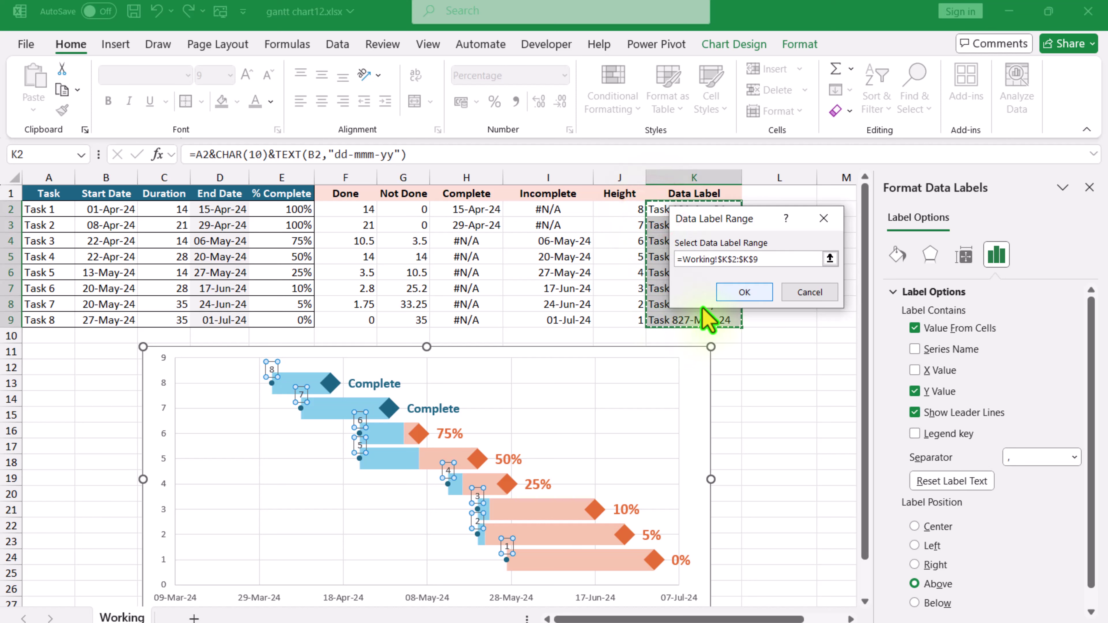
left_click(734, 292)
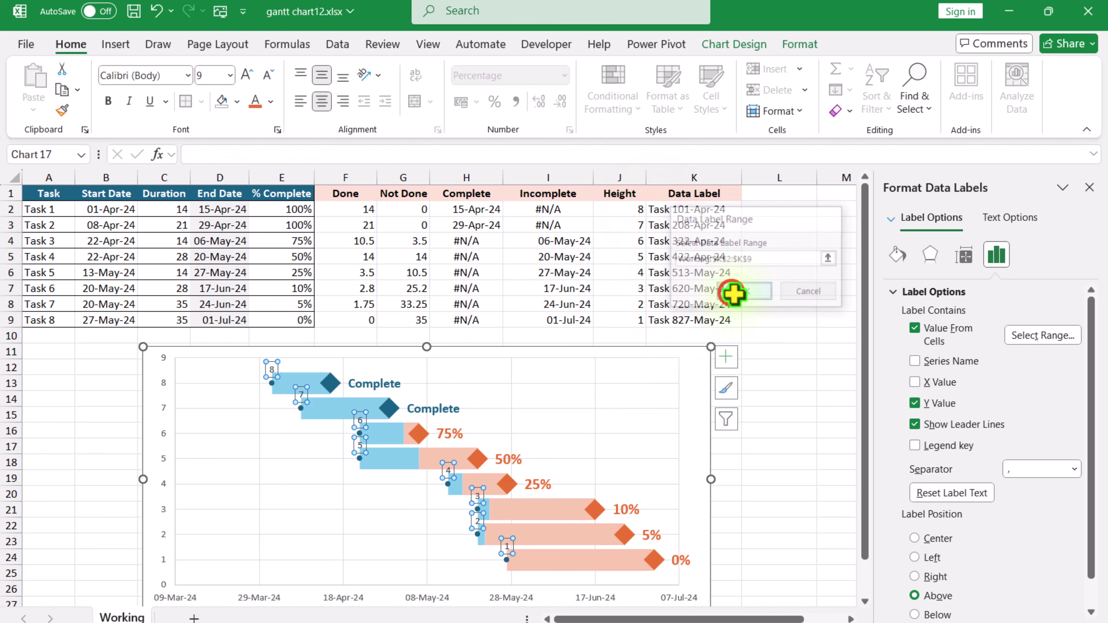
left_click(946, 405)
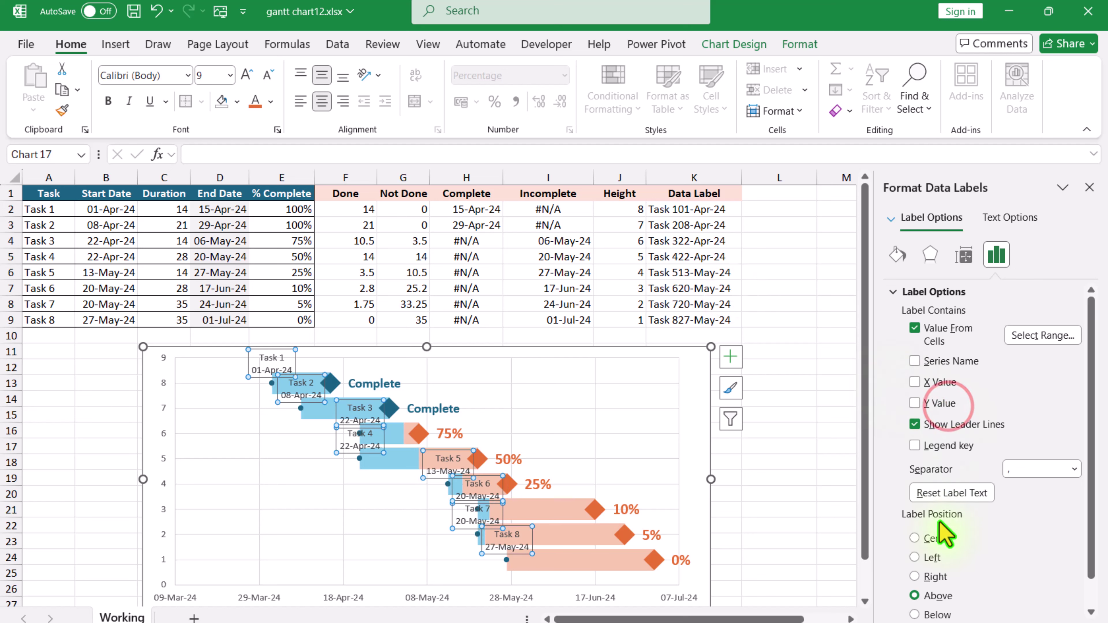
left_click(935, 557)
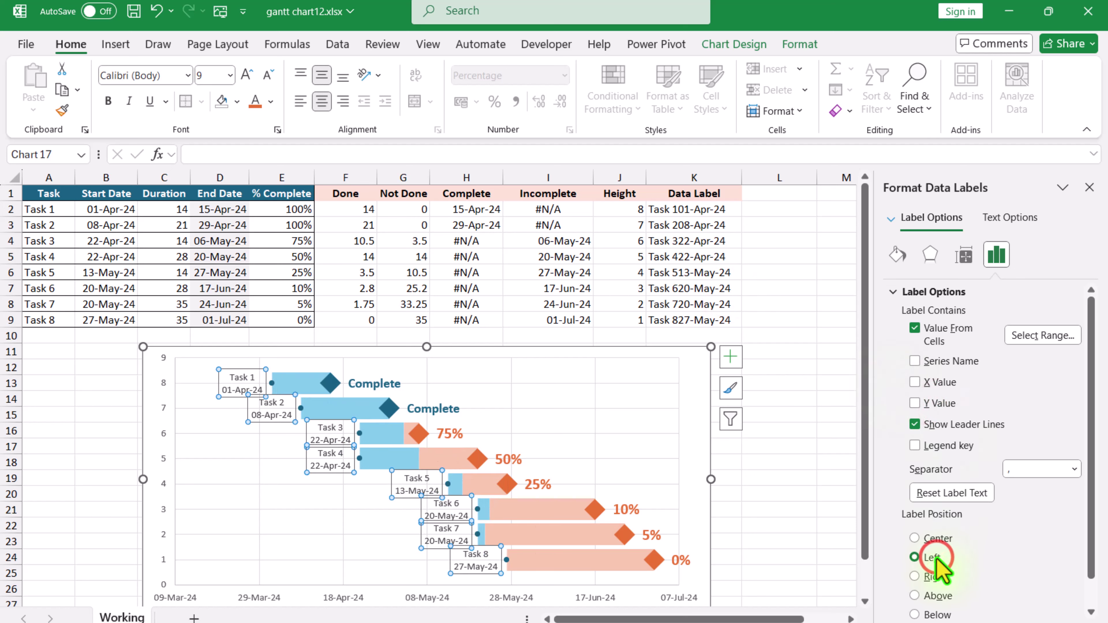
Step: Make the Start Date series' task and date labels bold, black and 11 pt
left_click(107, 101)
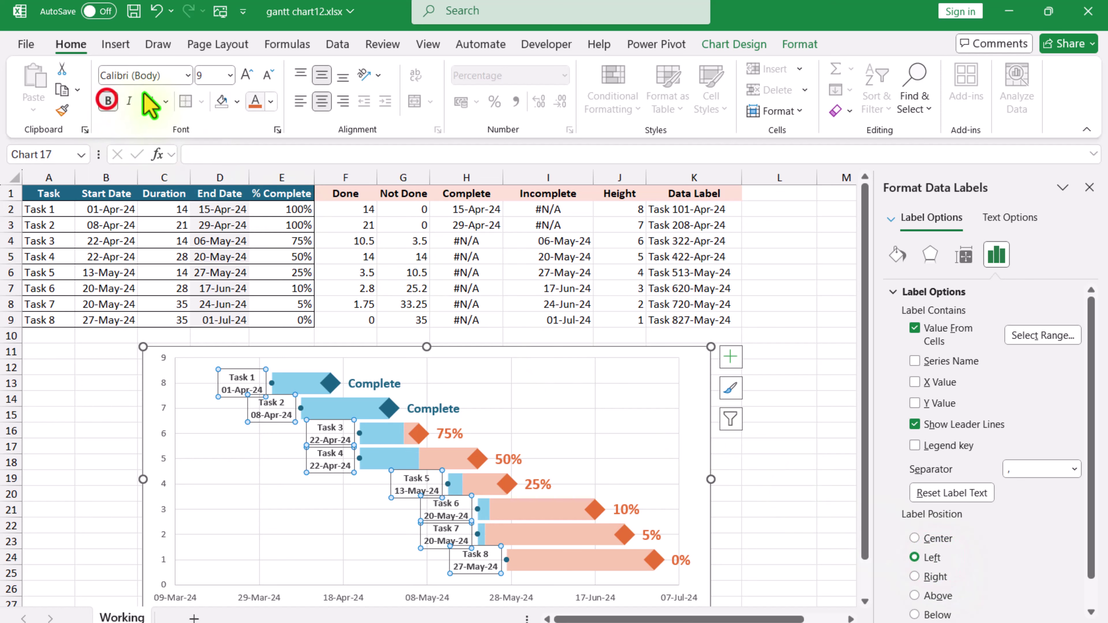
left_click(246, 74)
left_click(246, 74)
left_click(270, 101)
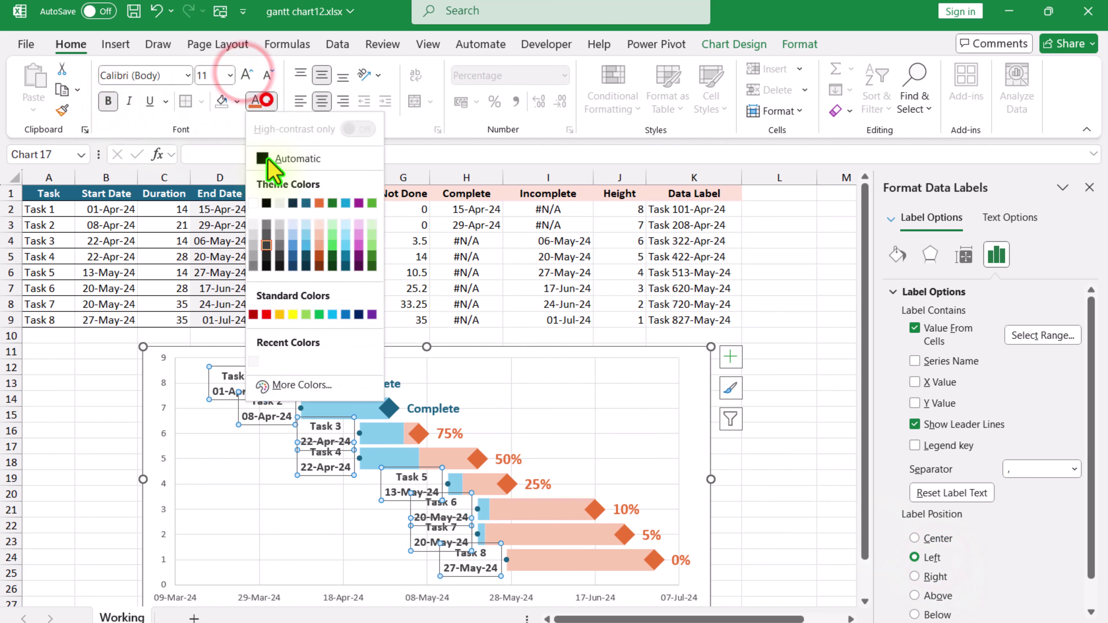
left_click(266, 203)
Step: Make the chart taller by extending its lower edge down to about row 31
scroll(438, 422, "down", 2)
scroll(437, 417, "down", 1)
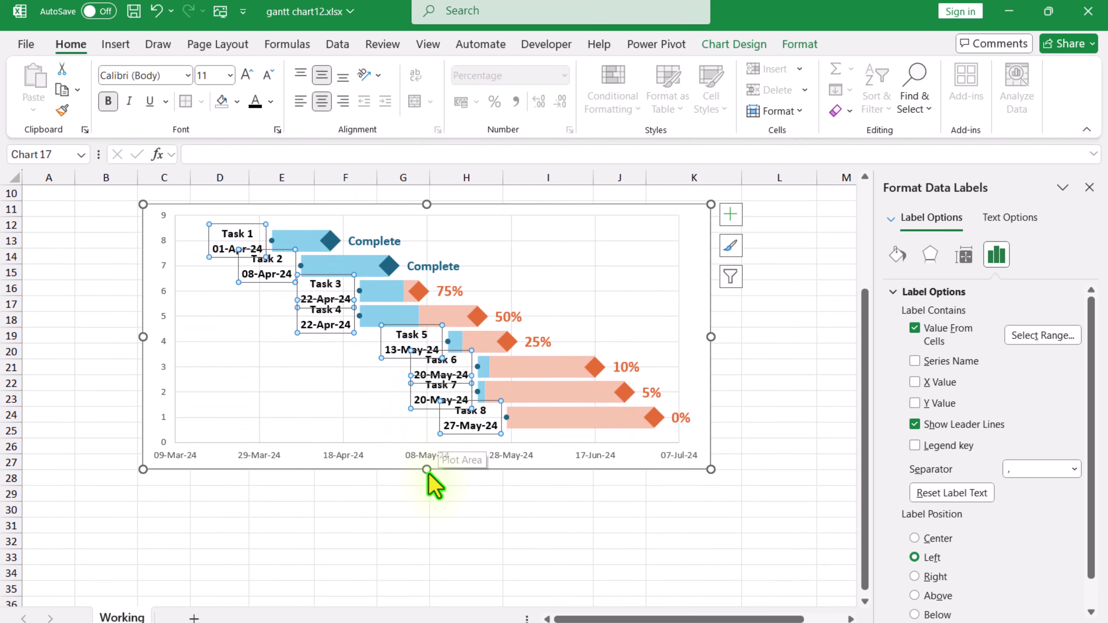
left_click_drag(427, 470, 432, 543)
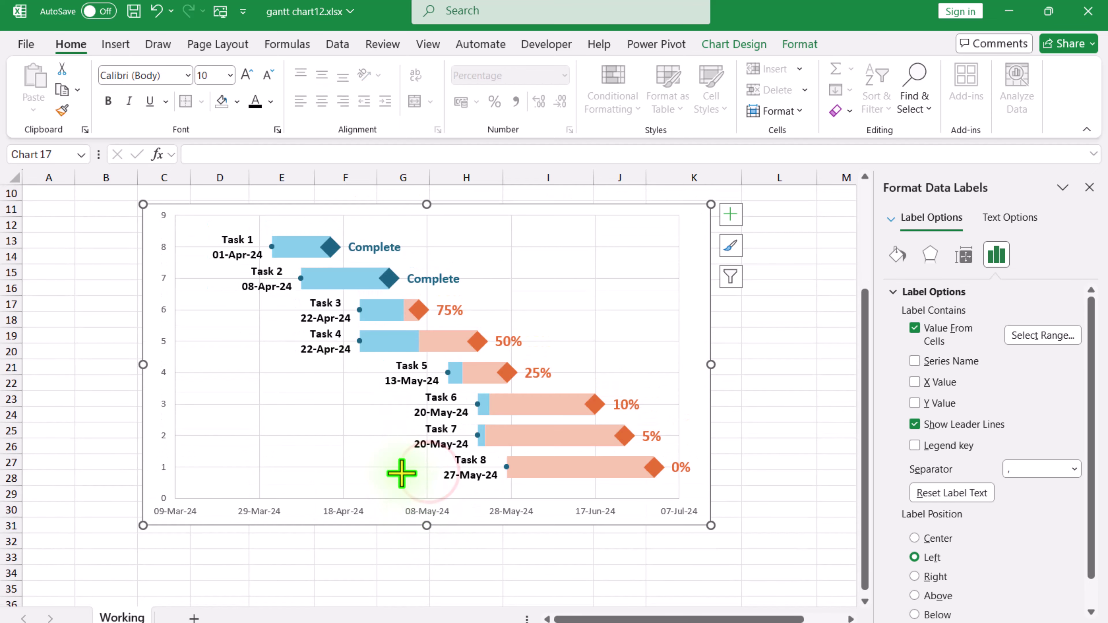
Step: Hide the Start Date series' markers by giving them no fill and no outline
left_click(272, 250)
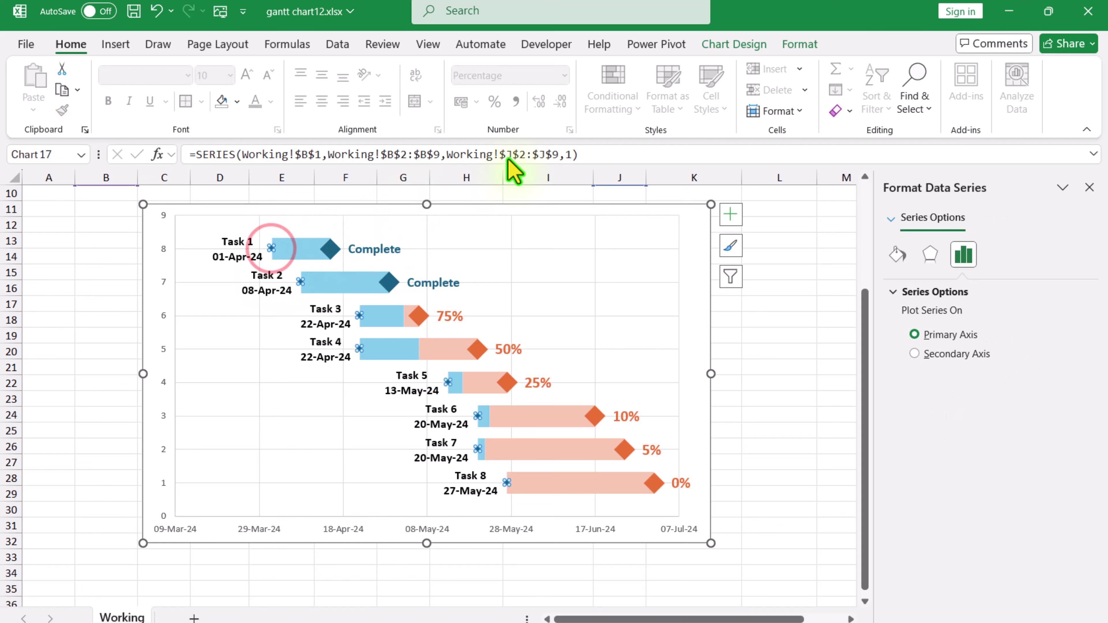
left_click(799, 44)
left_click(480, 69)
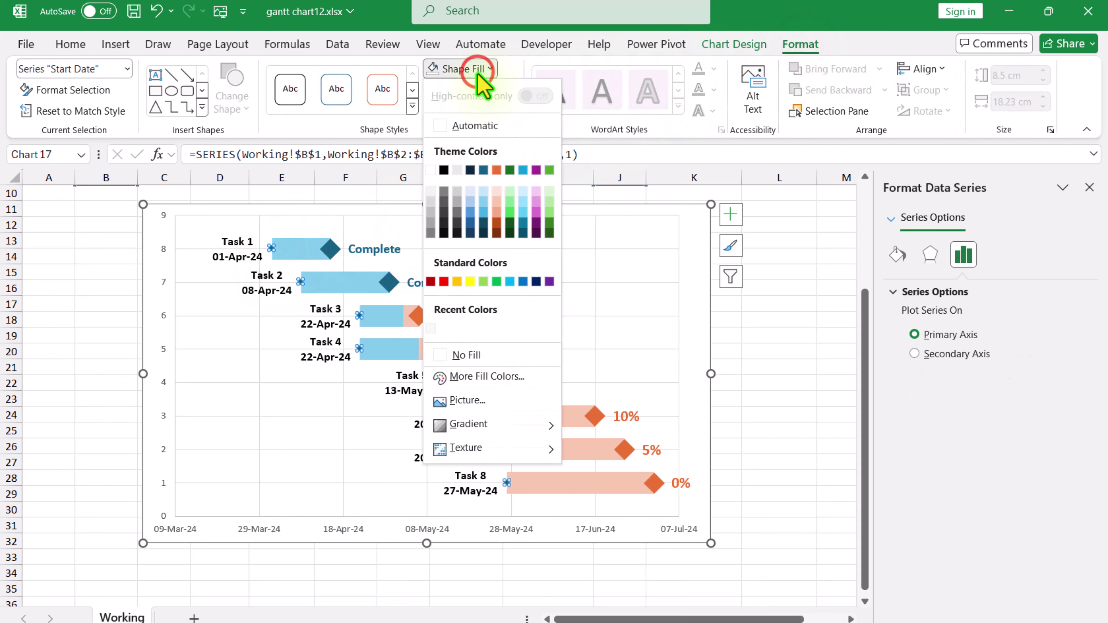
left_click(479, 357)
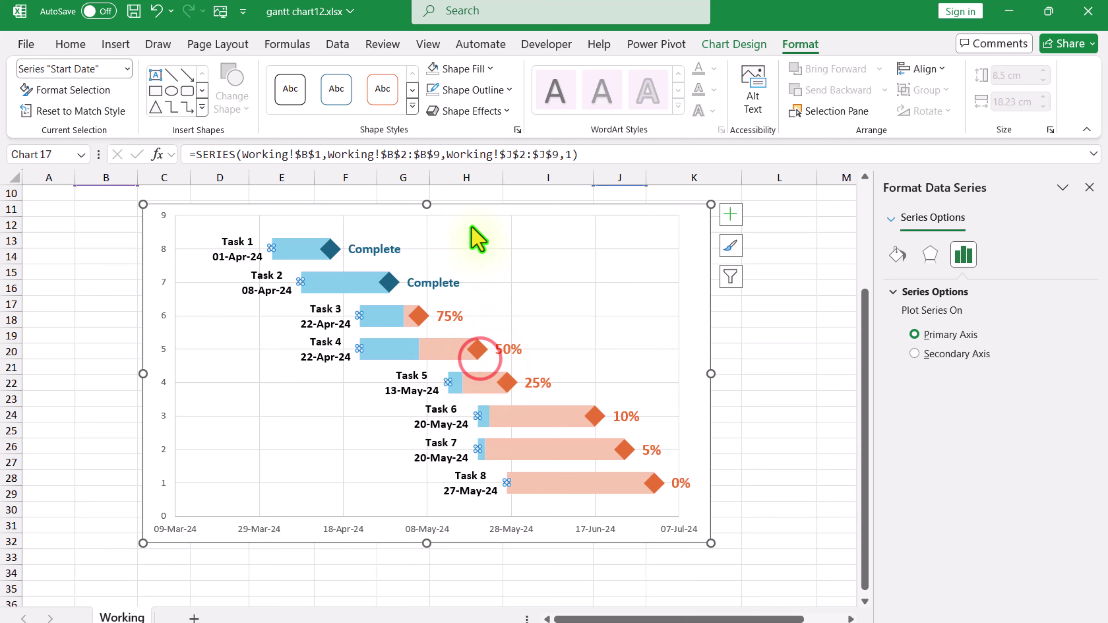
left_click(465, 90)
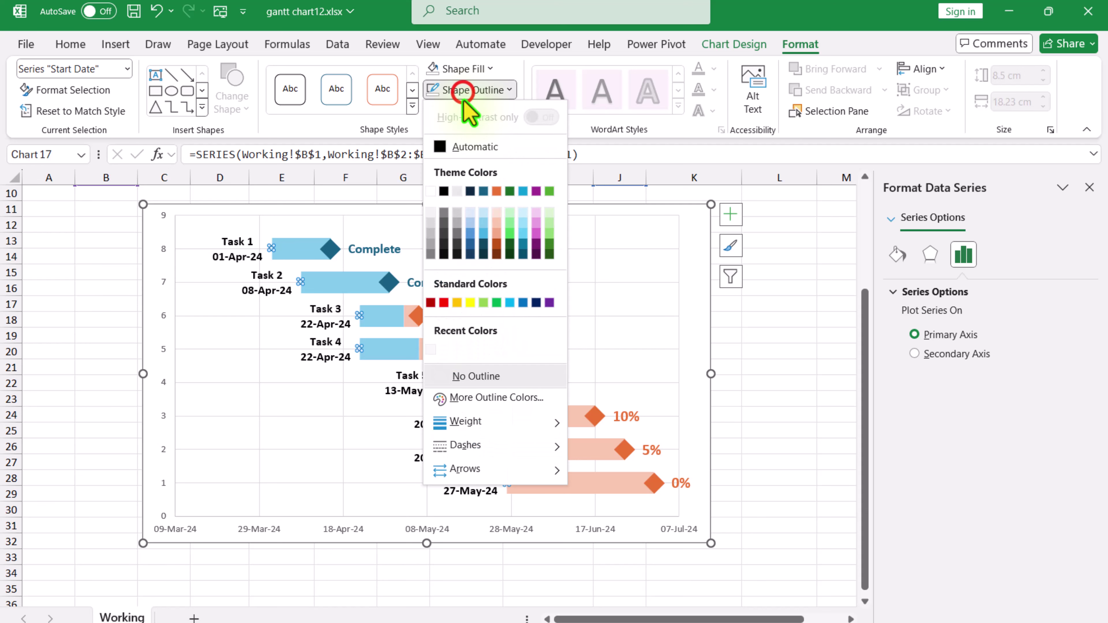
left_click(487, 378)
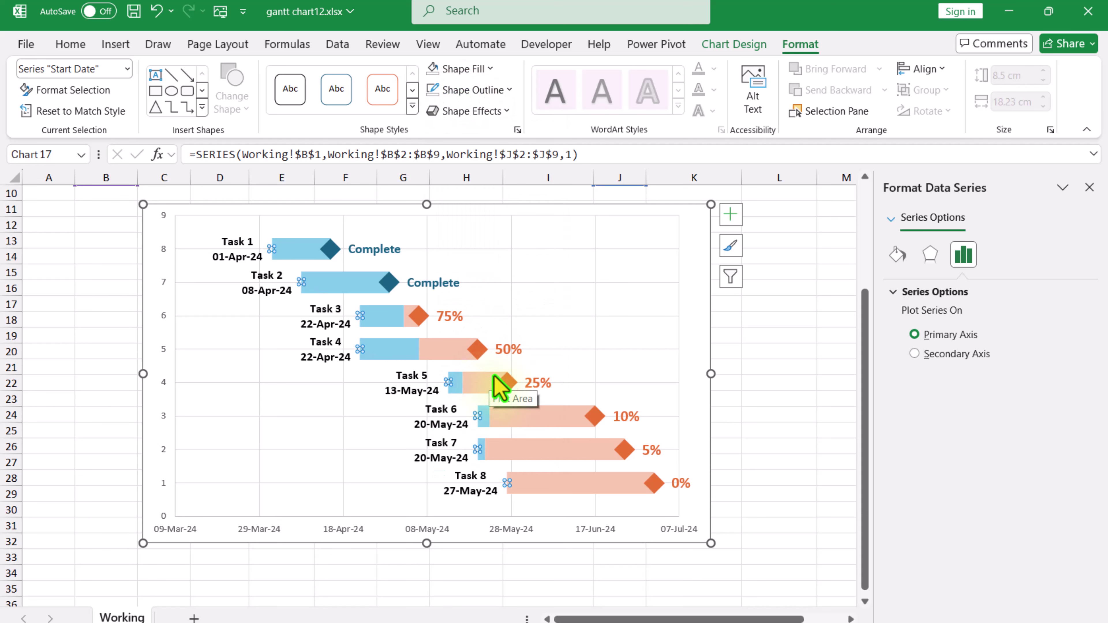
Step: Remove the chart's gridlines and delete its vertical axis
left_click(731, 214)
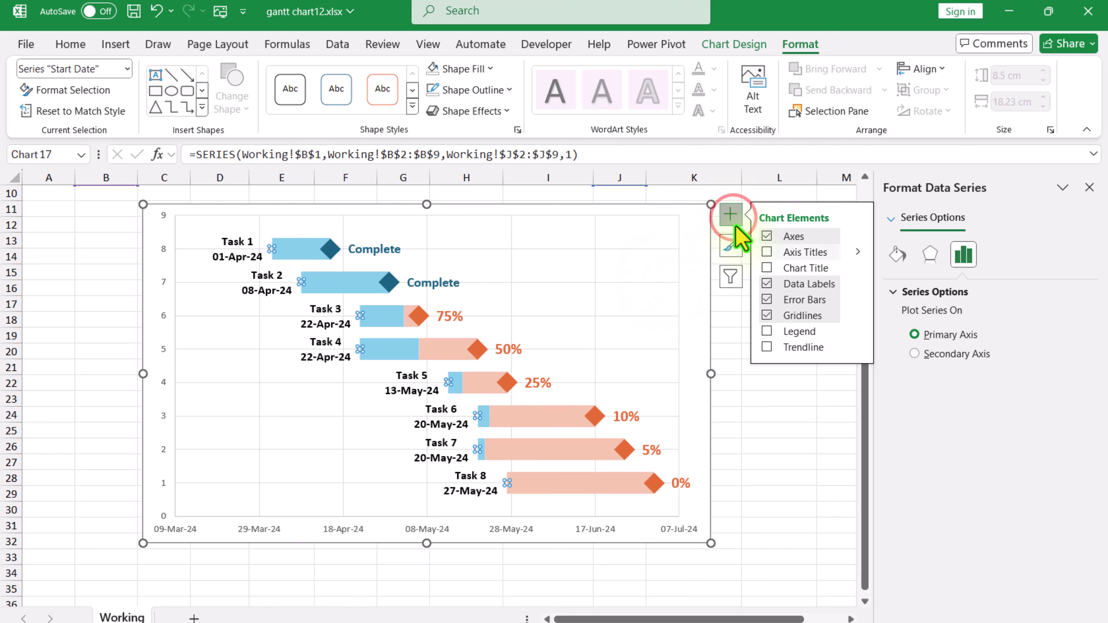
left_click(764, 300)
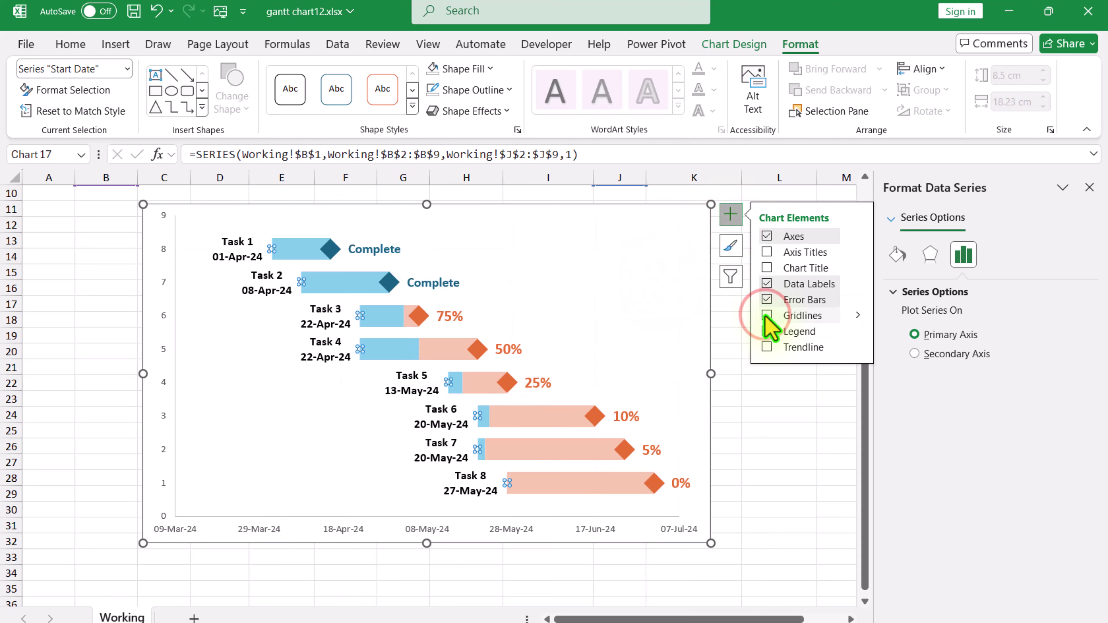
key("Escape")
key("Escape")
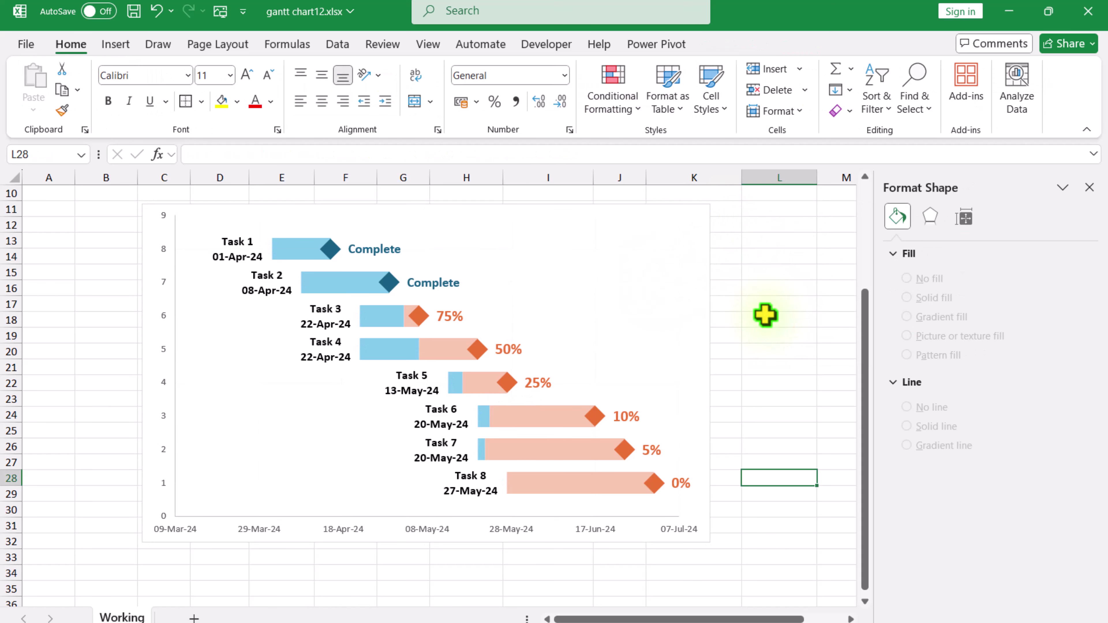
left_click(165, 316)
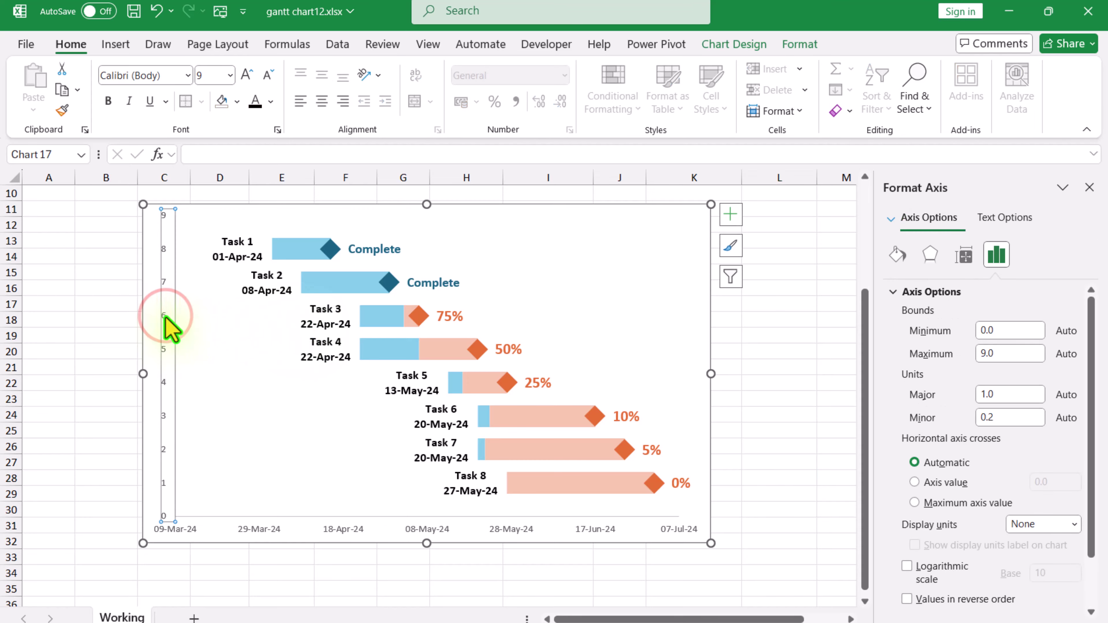
key("Delete")
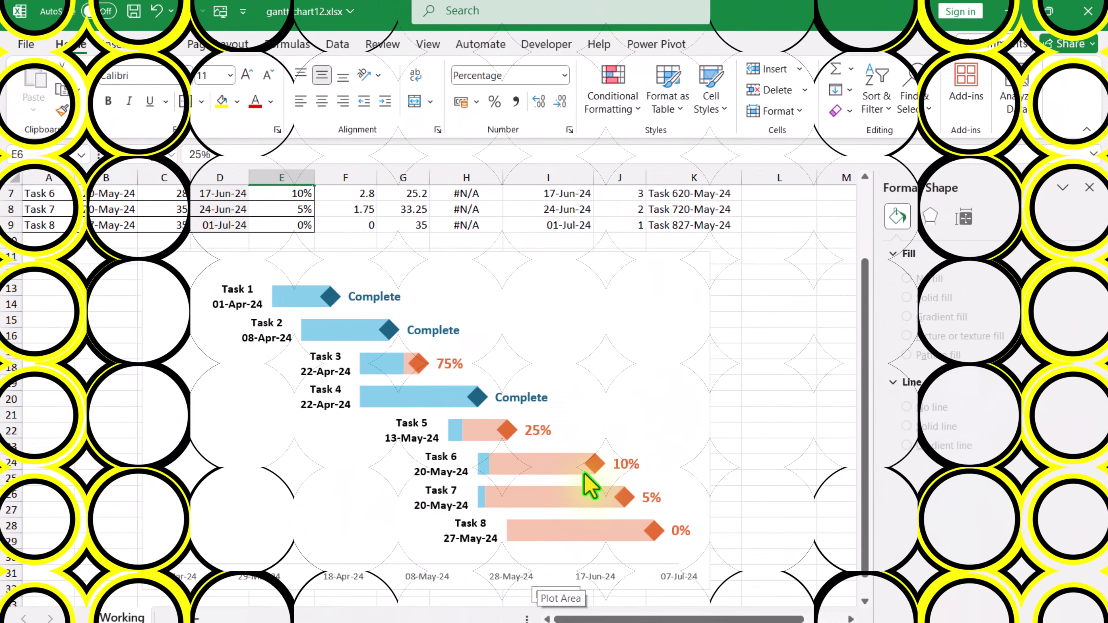